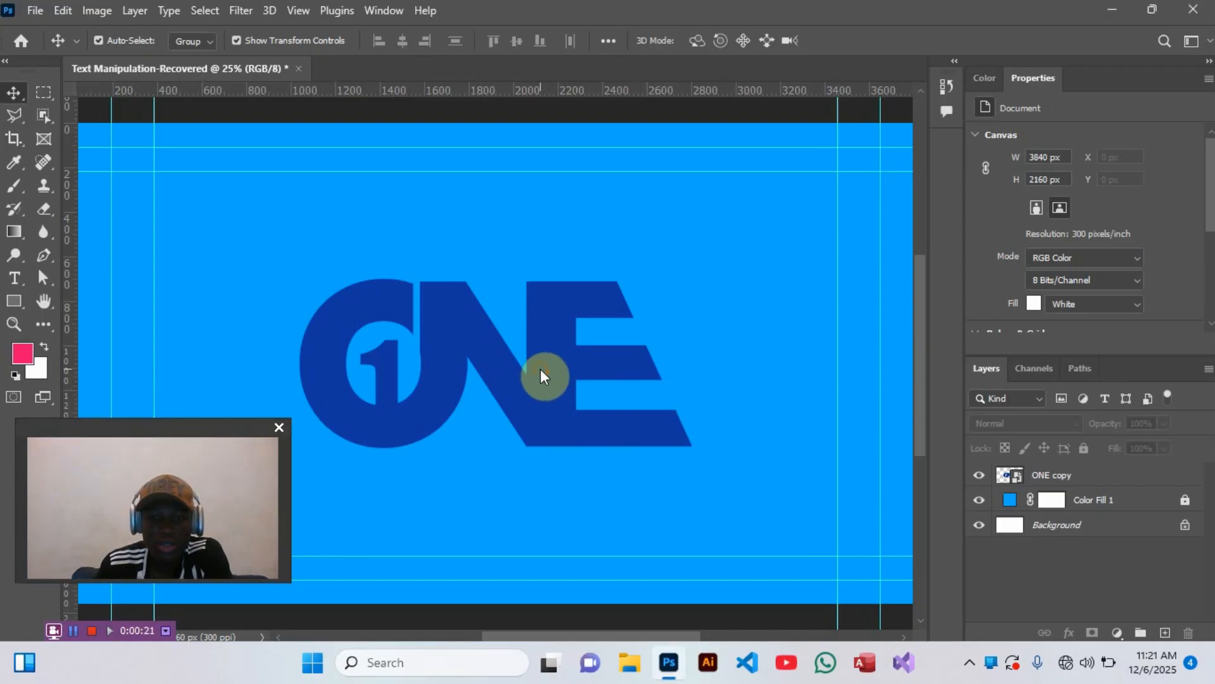
- Hide the finished ONE copy logo layer and add a horizontal text reading "ONE" to the blue canvas
left_click(619, 359)
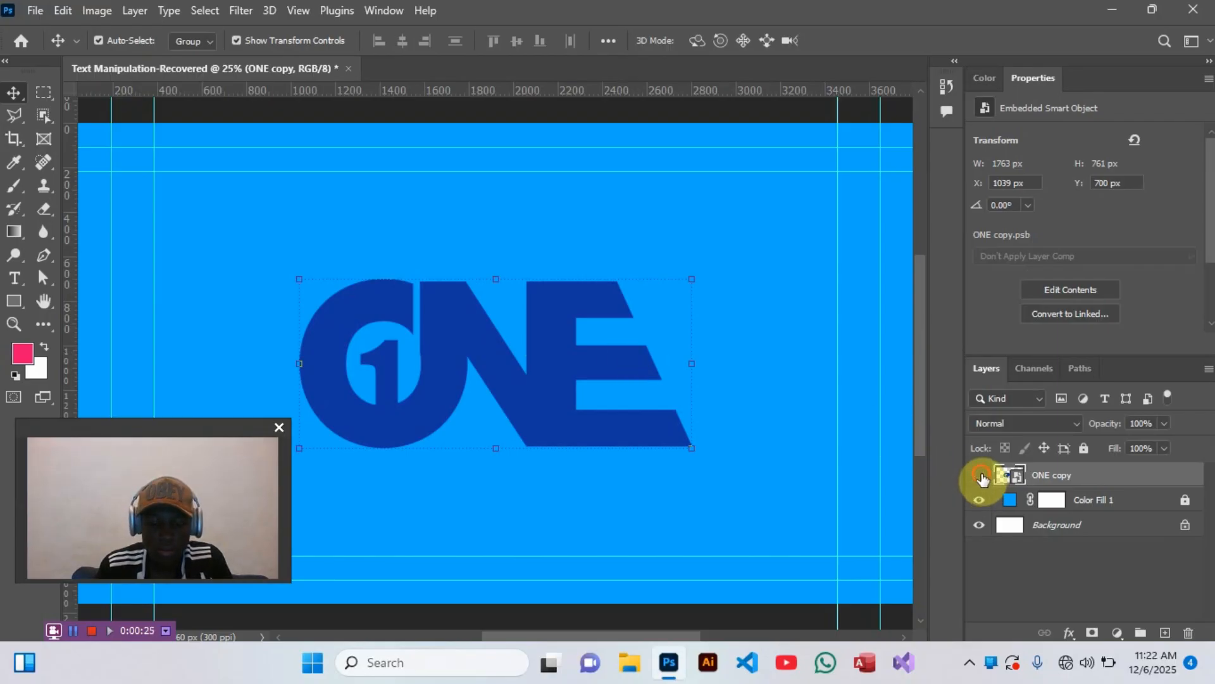
left_click(980, 476)
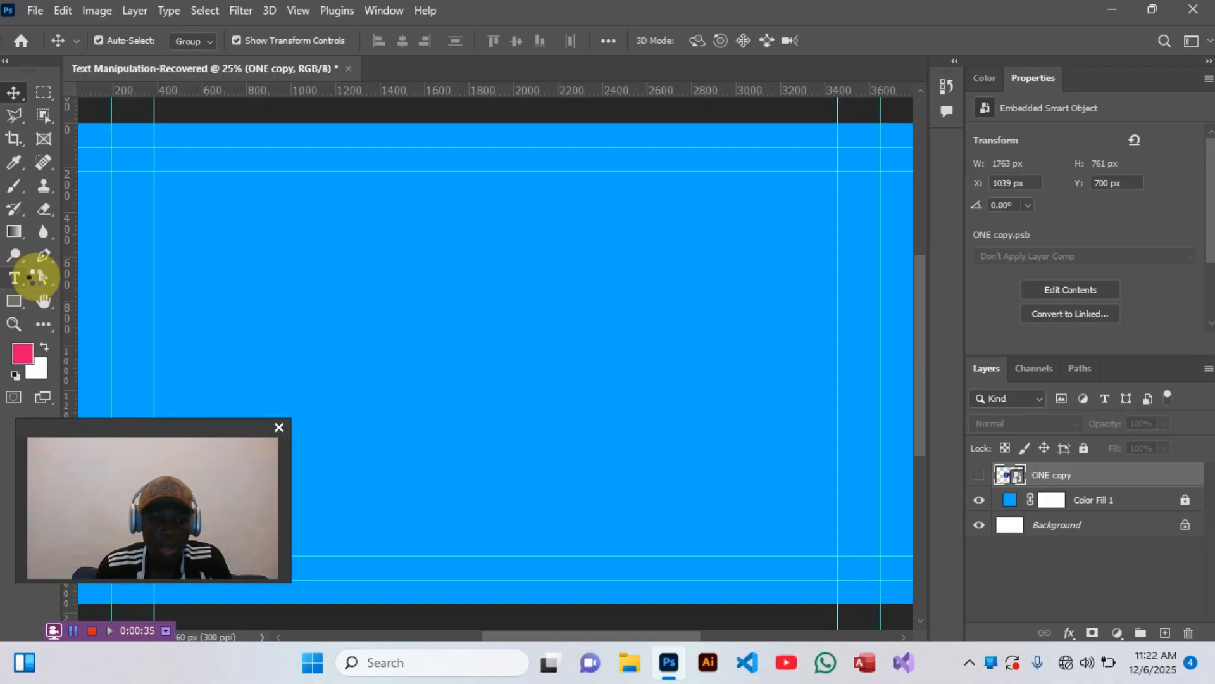
left_click(14, 277)
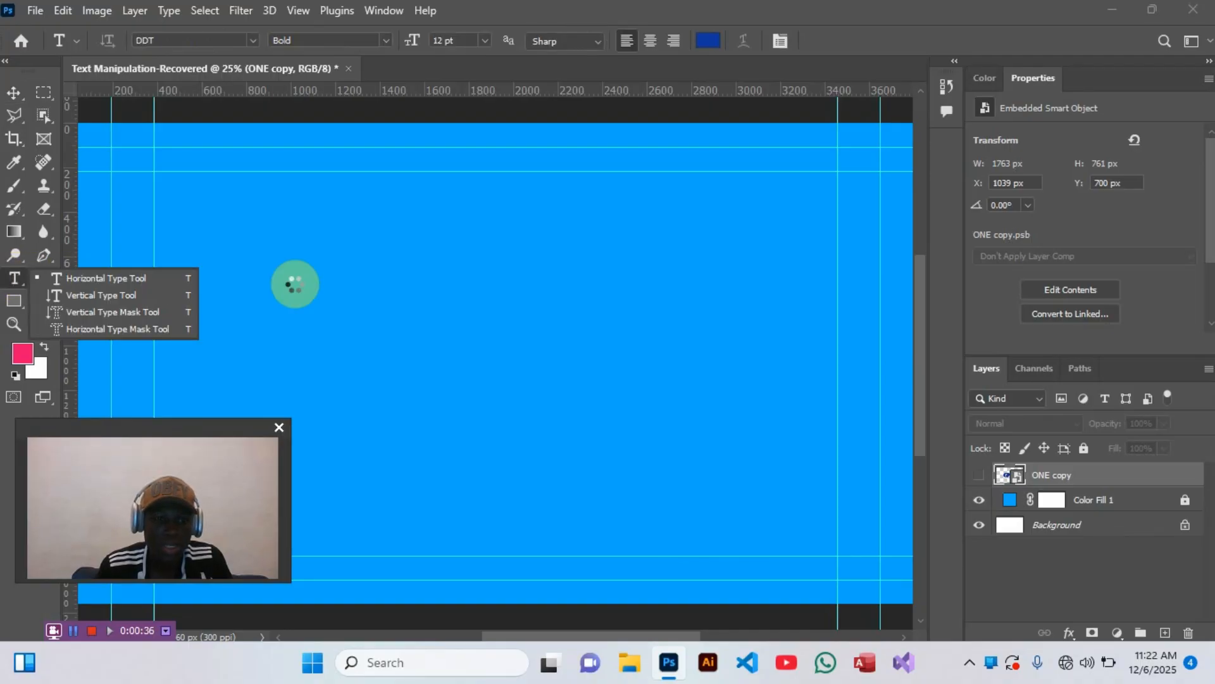
left_click(173, 280)
left_click(171, 278)
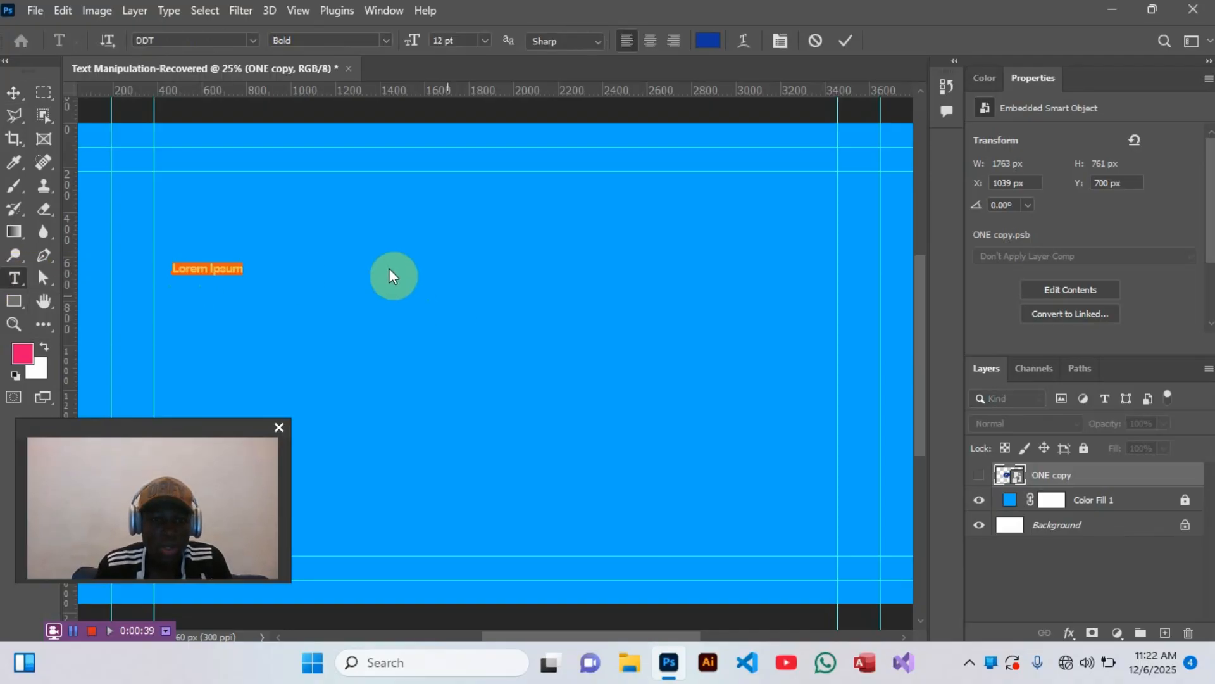
key("Caps_Lock")
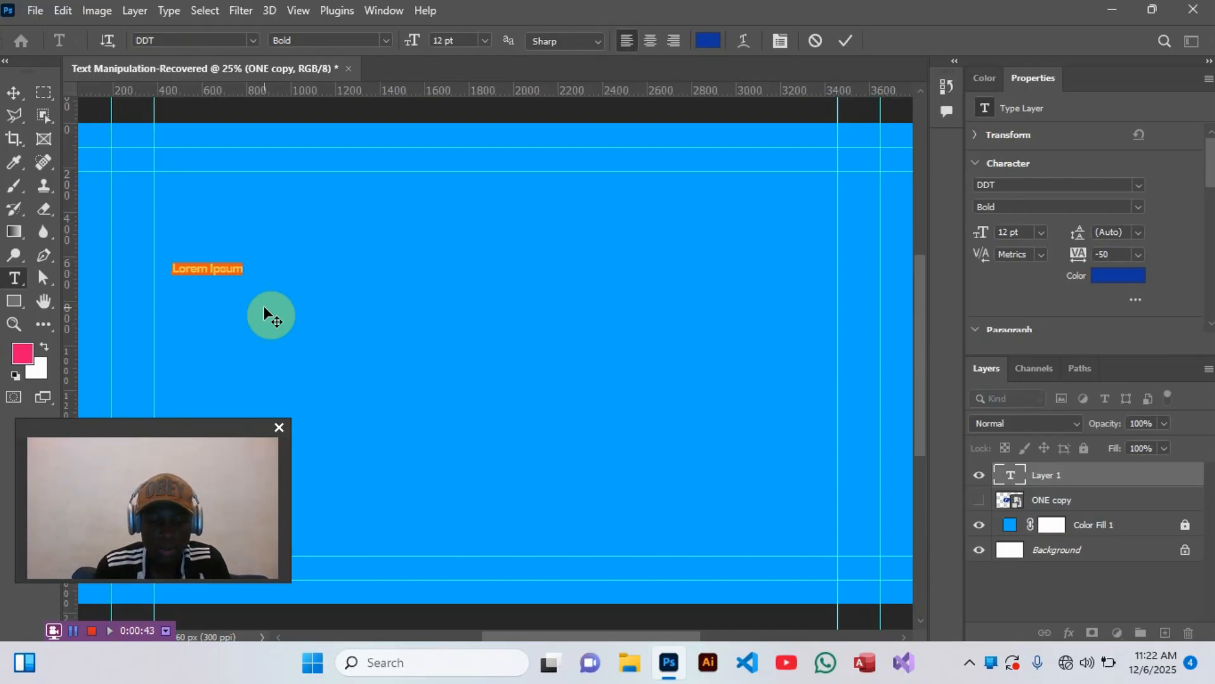
type("ONE")
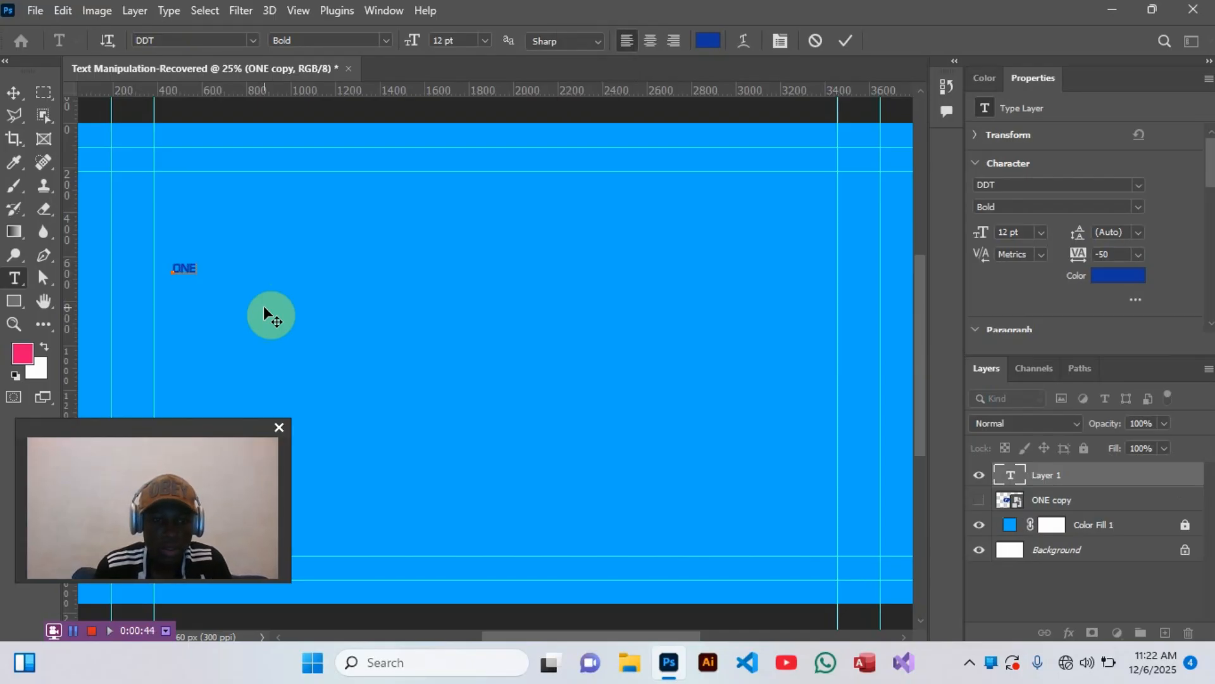
left_click(842, 42)
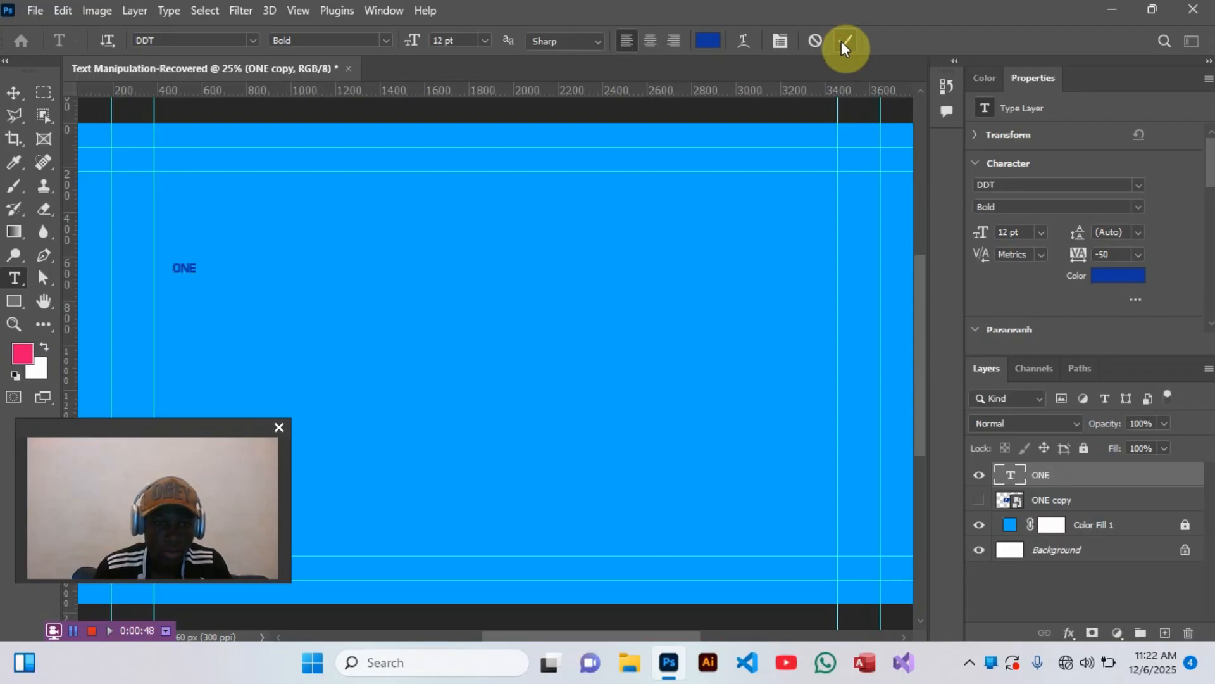
- Scale the ONE text up to about 189 pt and move it near the middle of the canvas
left_click(14, 92)
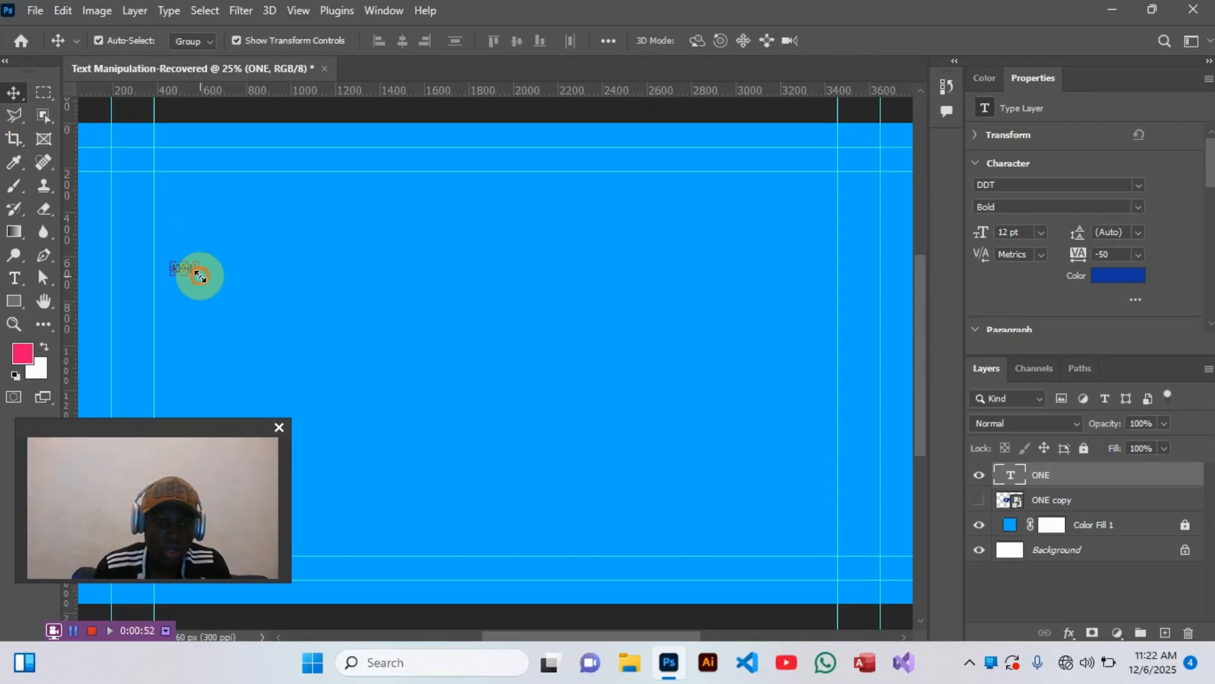
left_click_drag(197, 275, 597, 347)
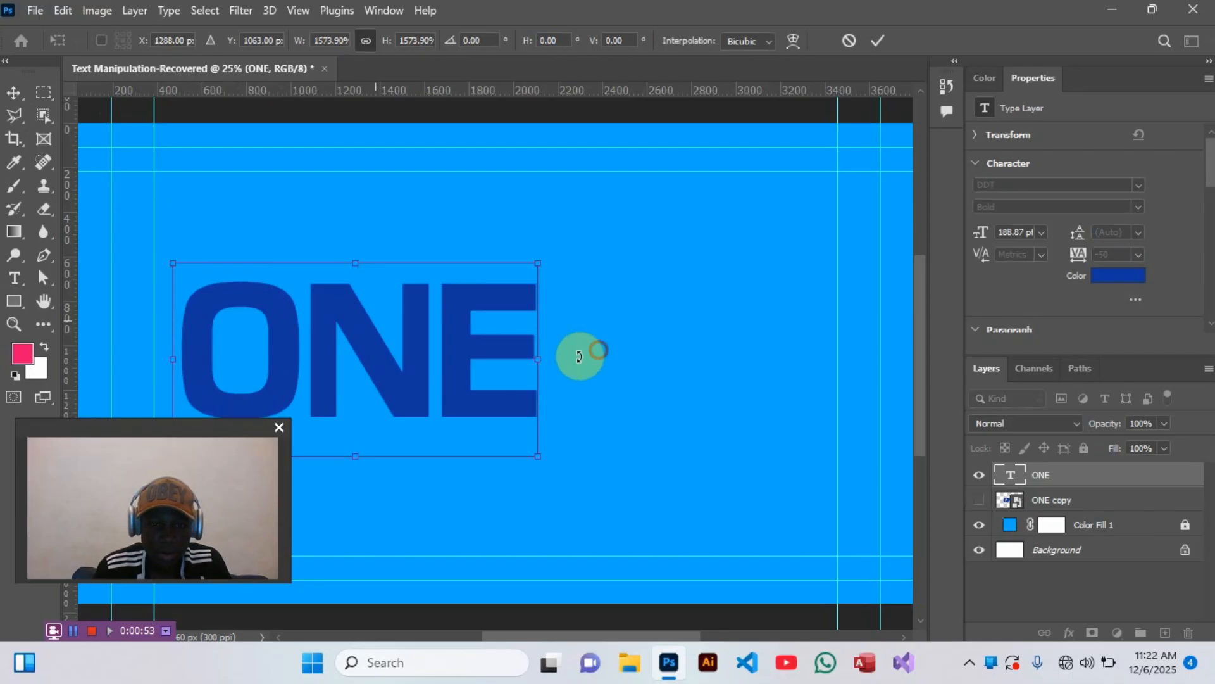
left_click_drag(460, 366, 581, 348)
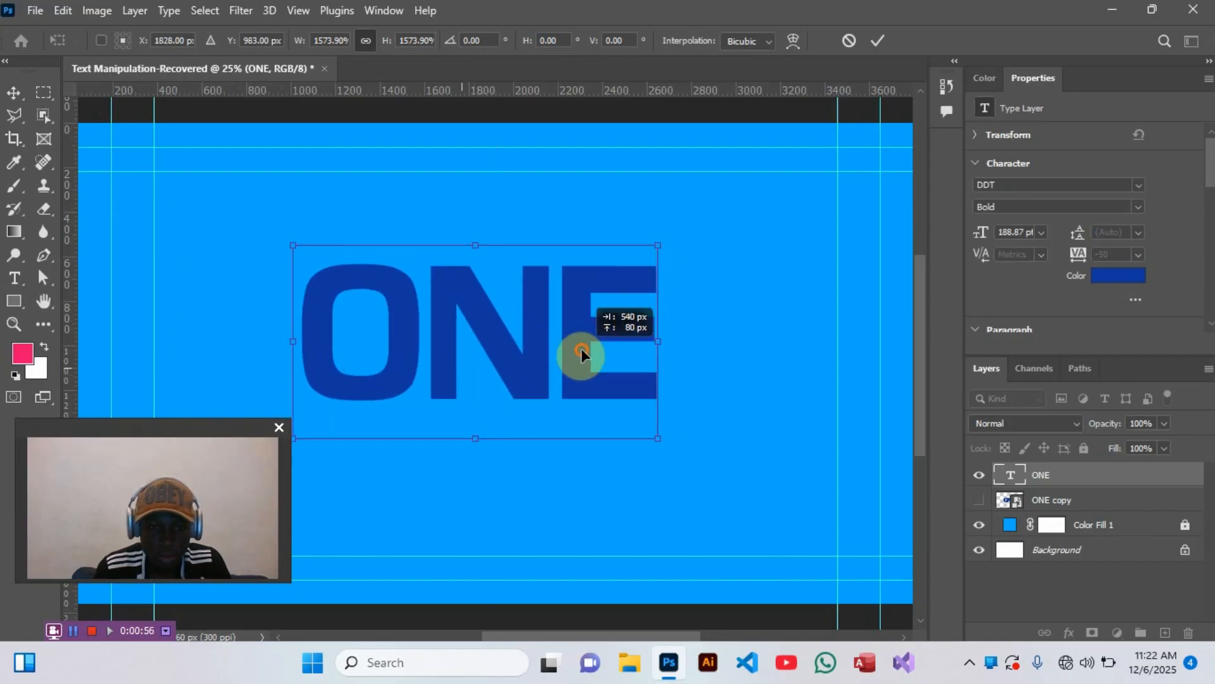
key("Return")
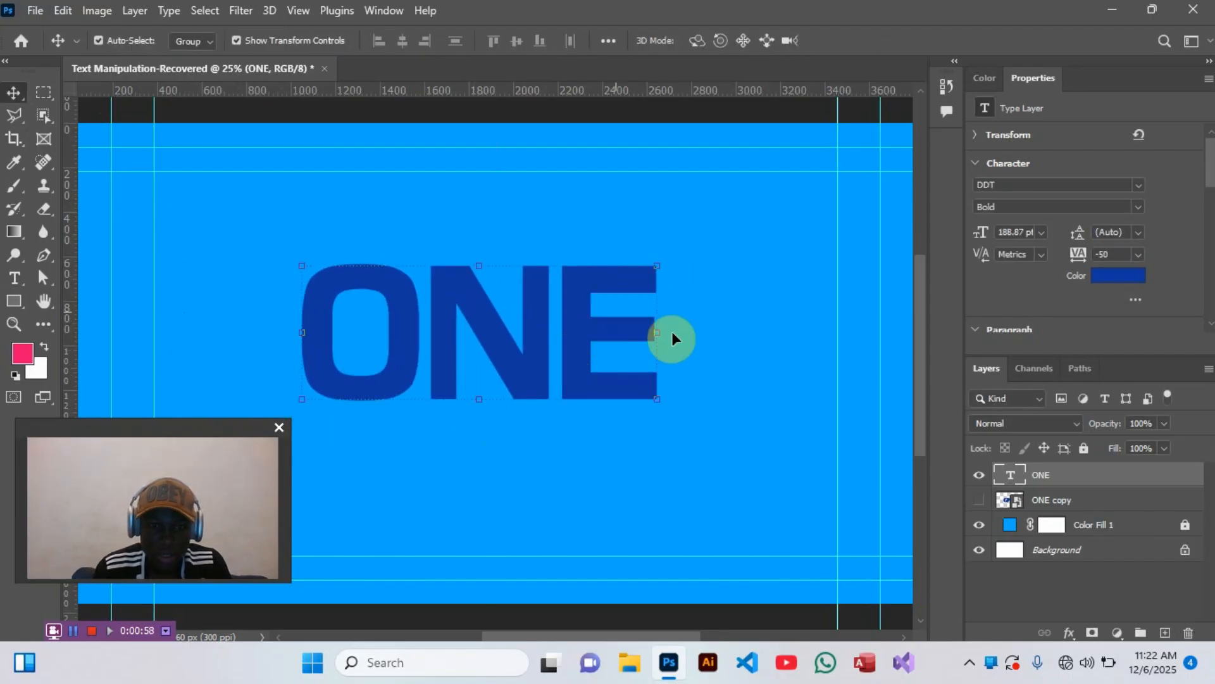
- Set the ONE text's font to Poppins ExtraBold and enlarge it to about 228 pt
left_click(1033, 185)
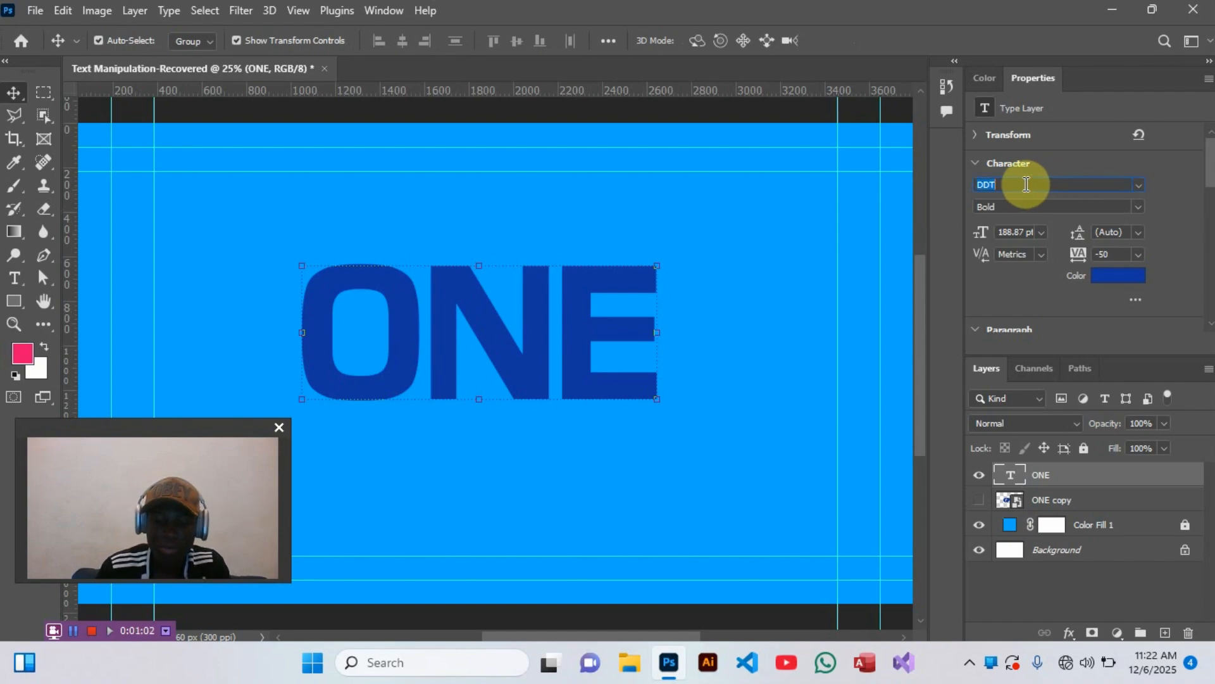
type("d")
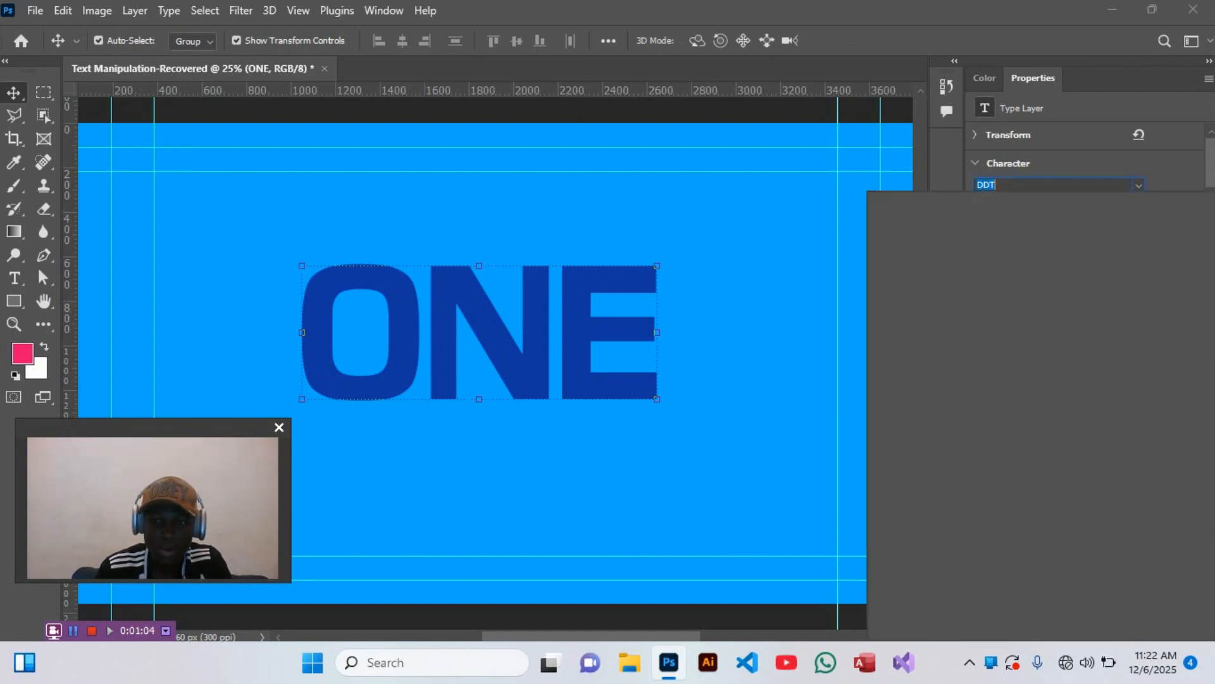
type("Poppins")
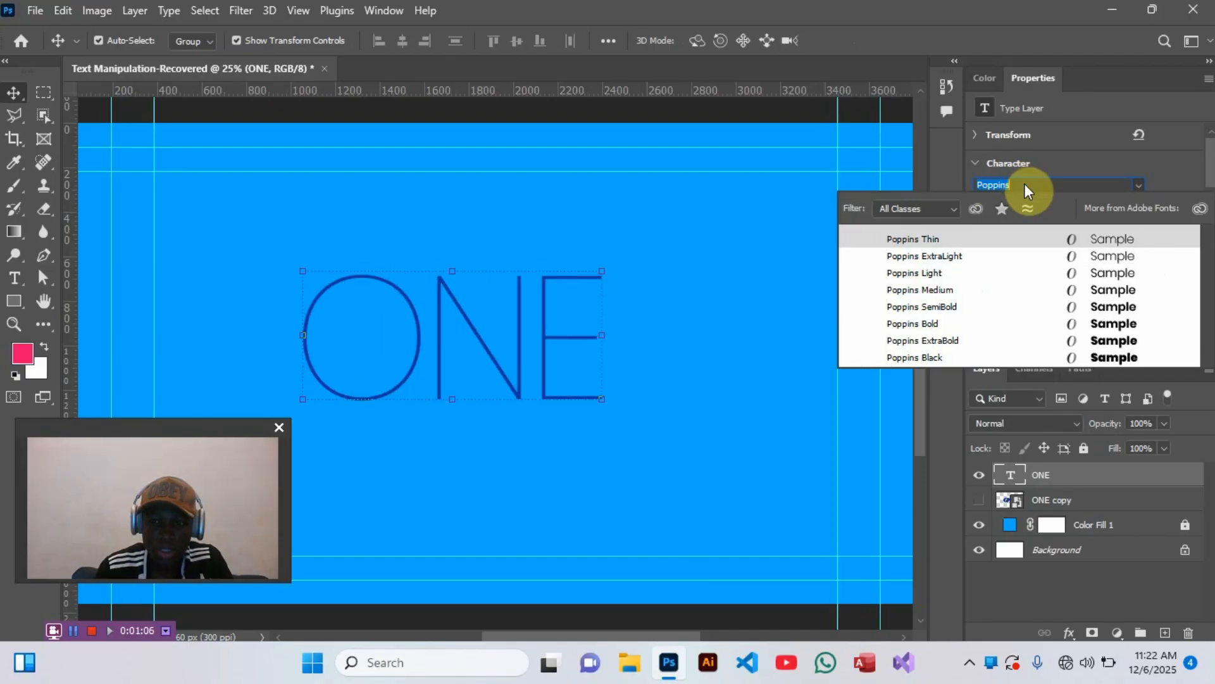
left_click(971, 340)
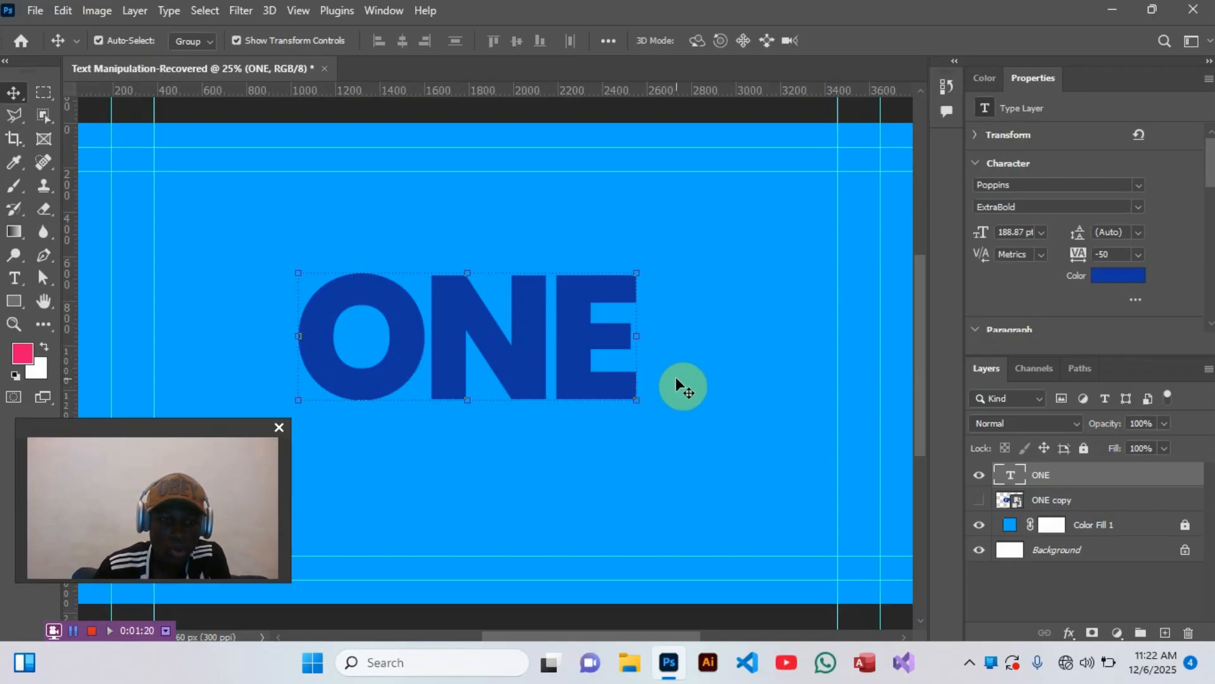
left_click_drag(637, 340, 709, 354)
key("Return")
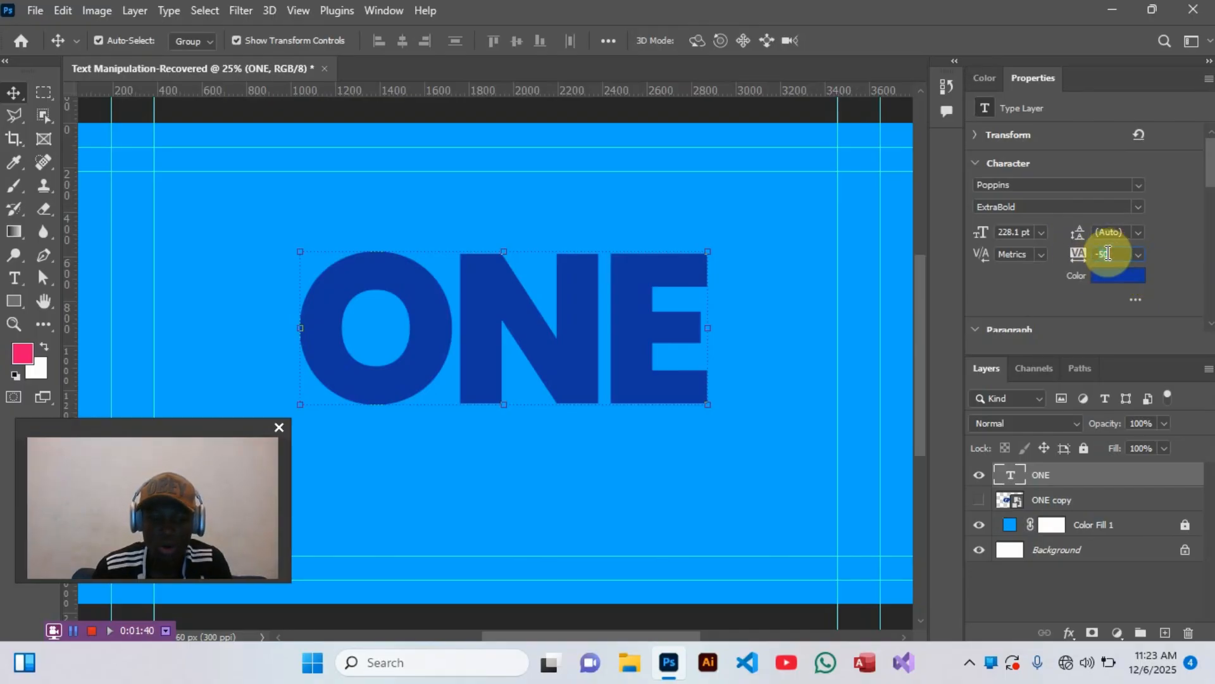
- Set the tracking of the ONE text to -150 so the letters overlap
type("-15")
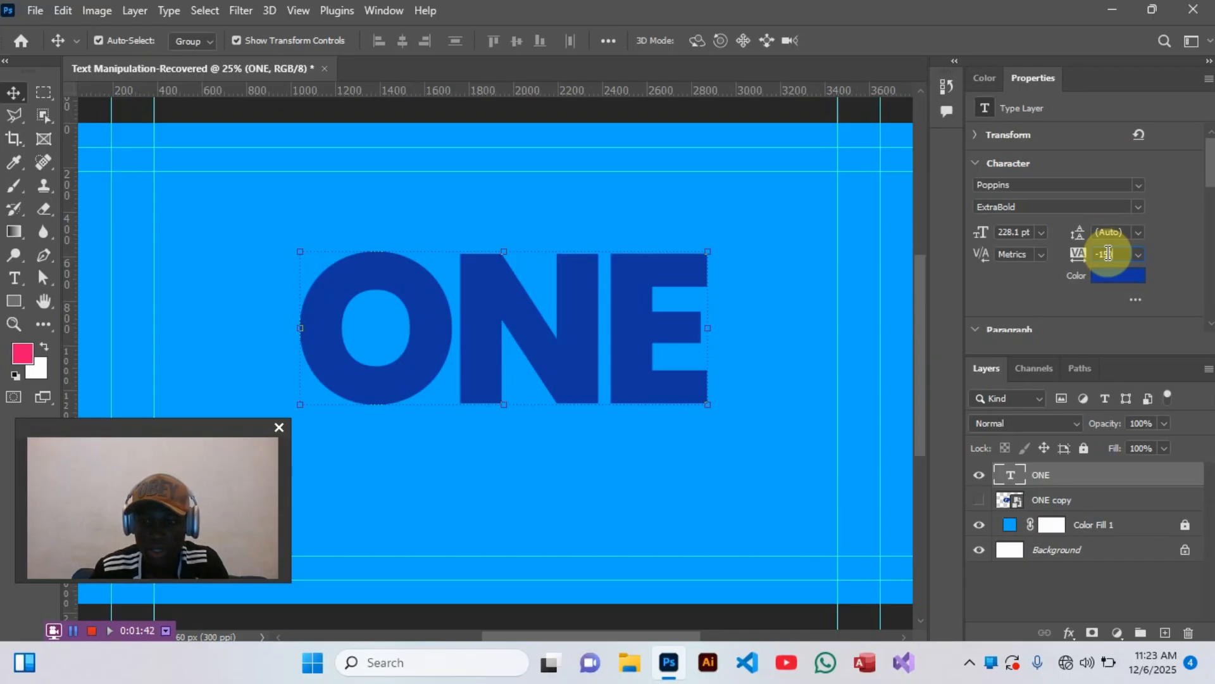
type("0")
key("Return")
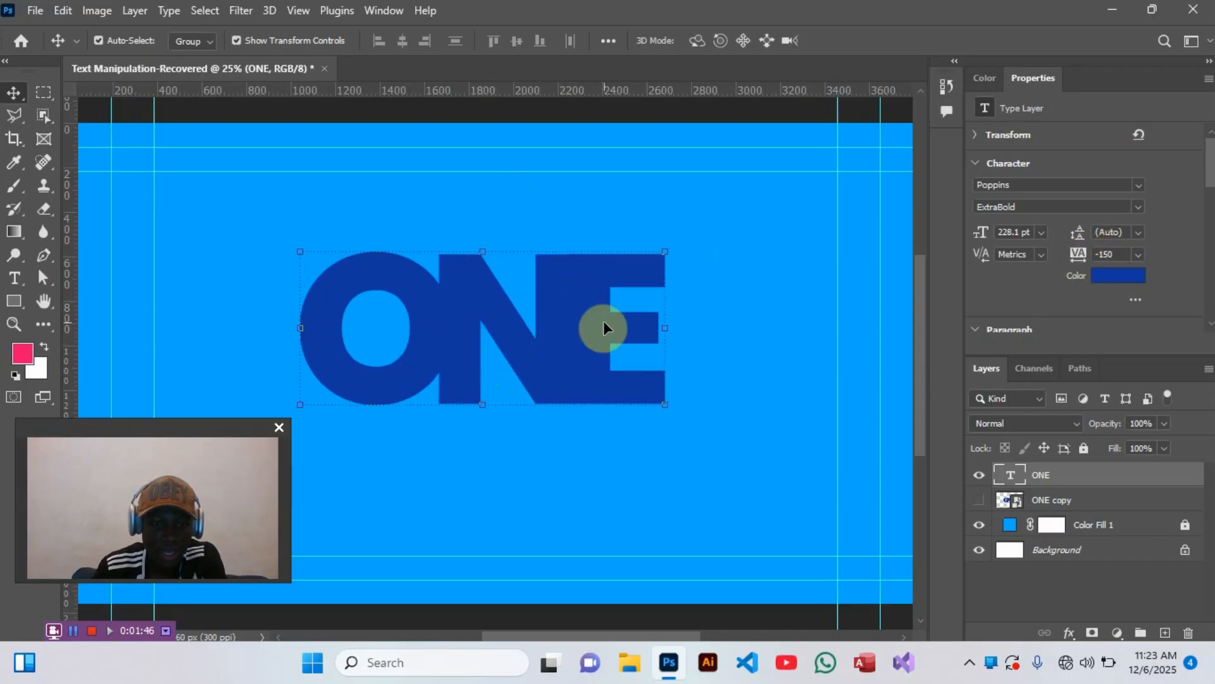
- Convert the ONE text layer to a shape and deselect its anchor points with the Direct Selection tool
right_click(1062, 477)
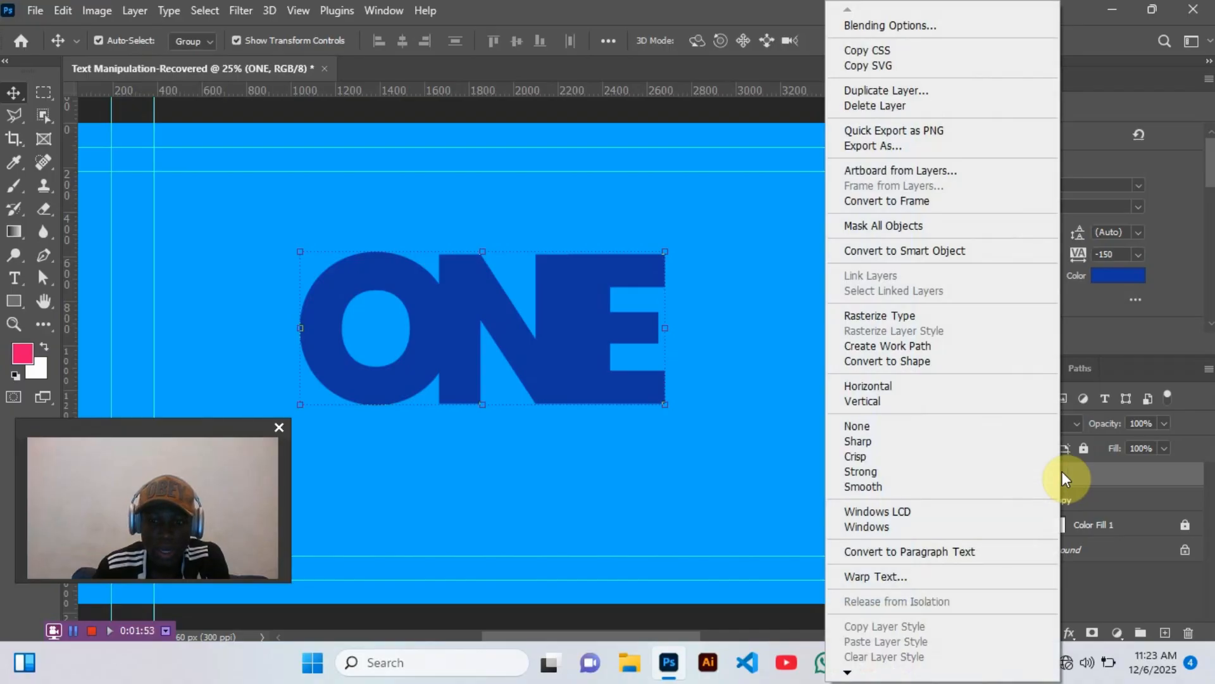
left_click(980, 362)
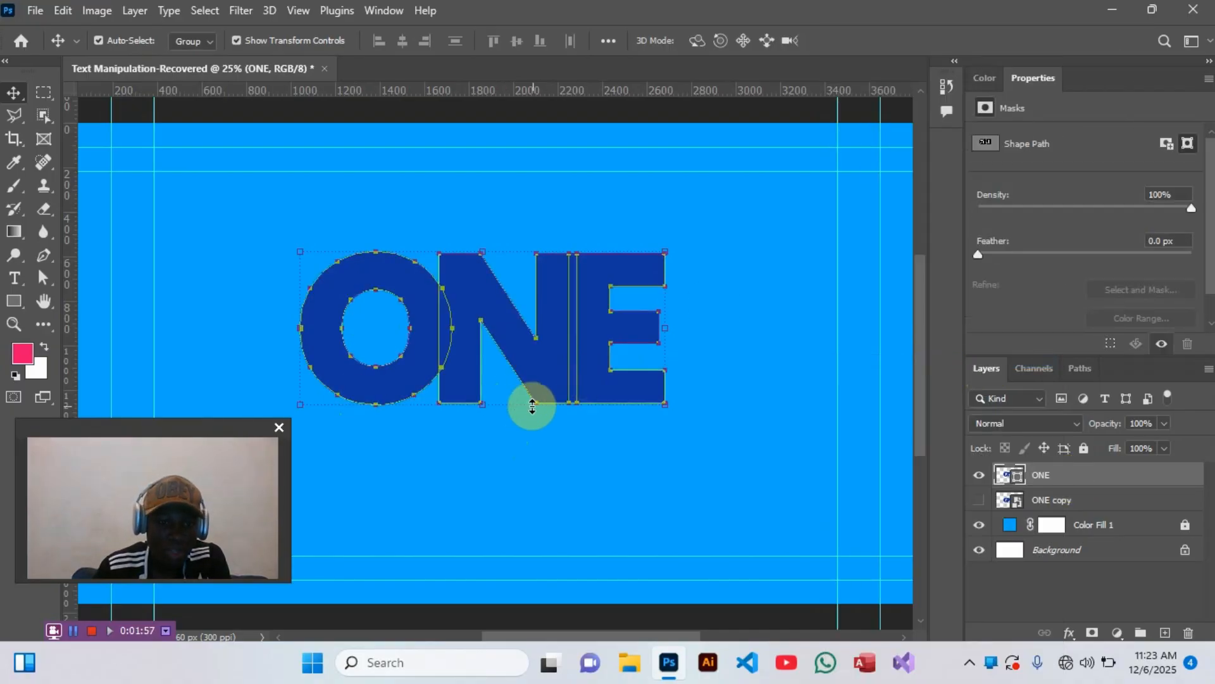
left_click(48, 275)
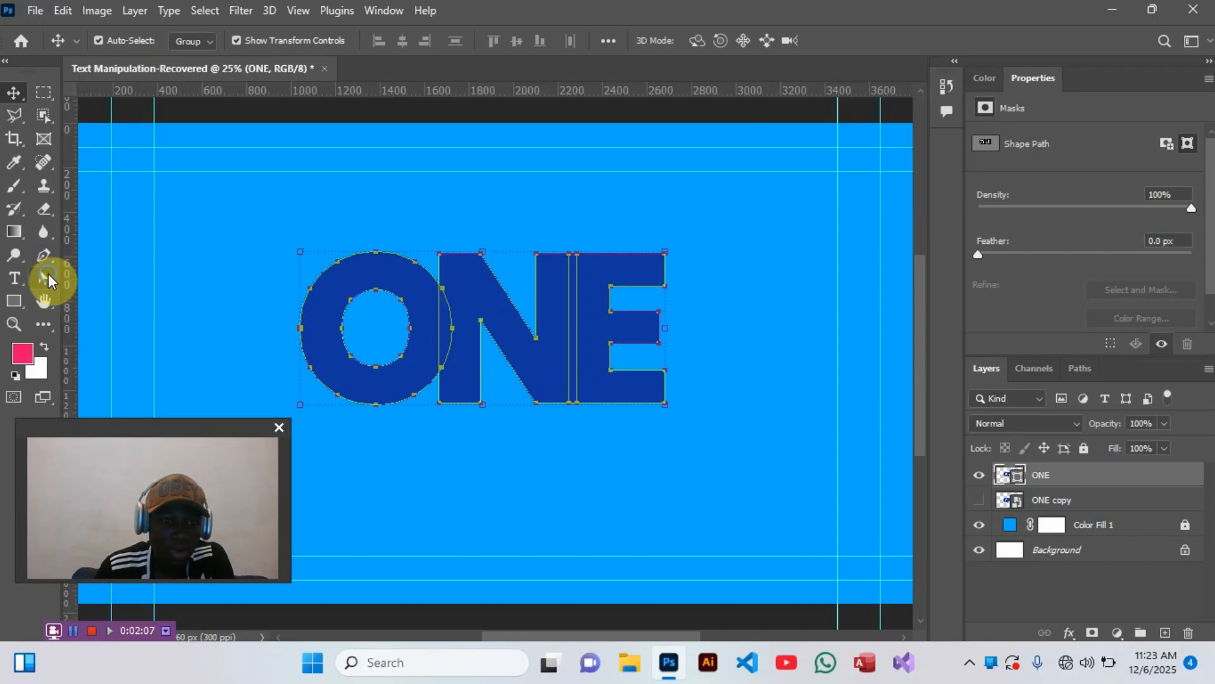
left_click_drag(48, 273, 95, 277)
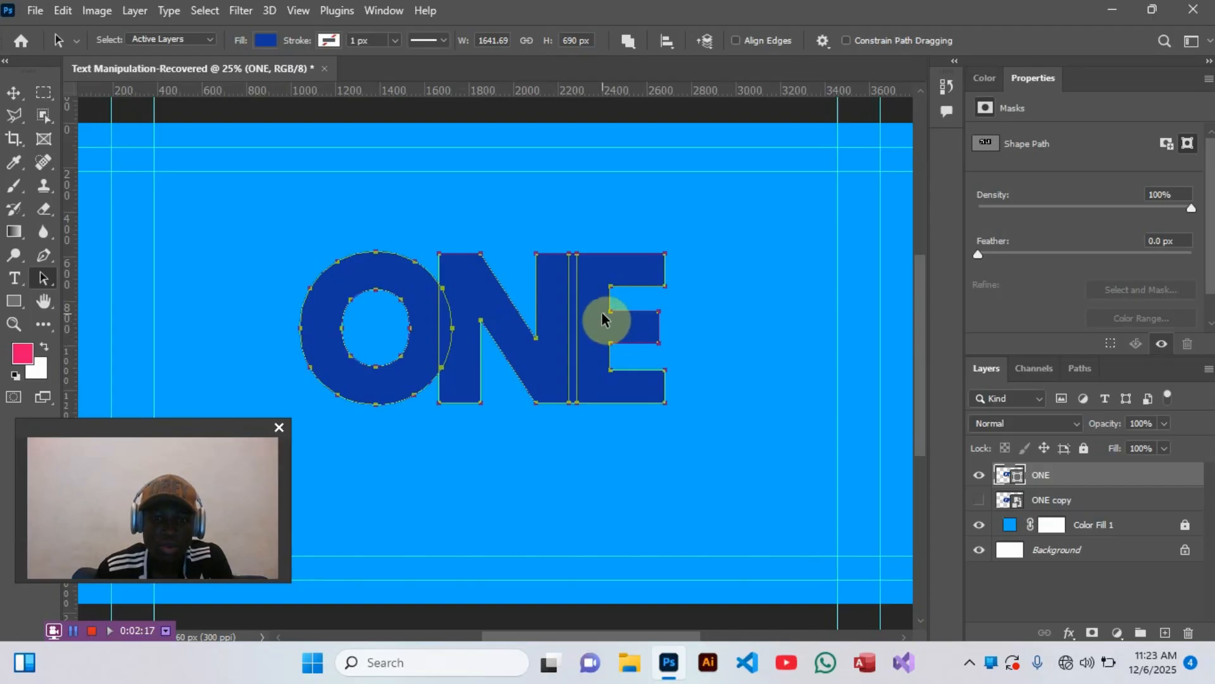
key("Return")
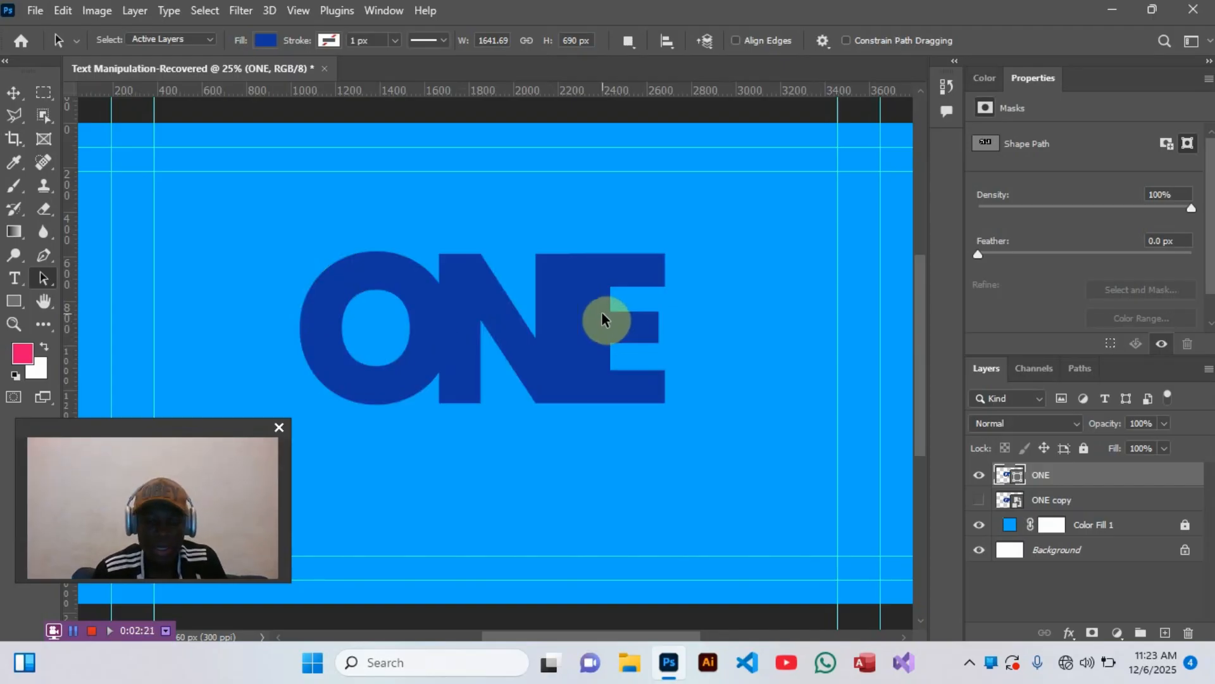
- Select the letter E's path and nudge it about 120 px left, further into the N
left_click(588, 298)
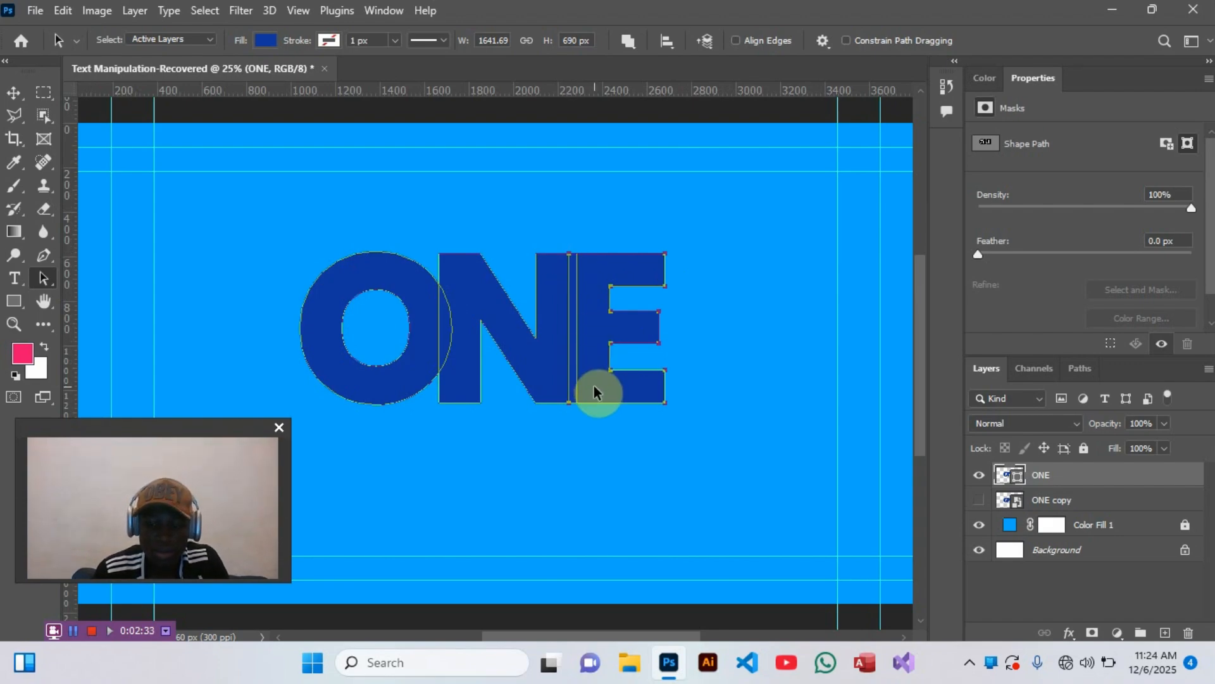
key("shift+Left")
key("shift+Left")
key("shift+Left")
key("shift+Left")
key("shift+Left")
key("shift+Left")
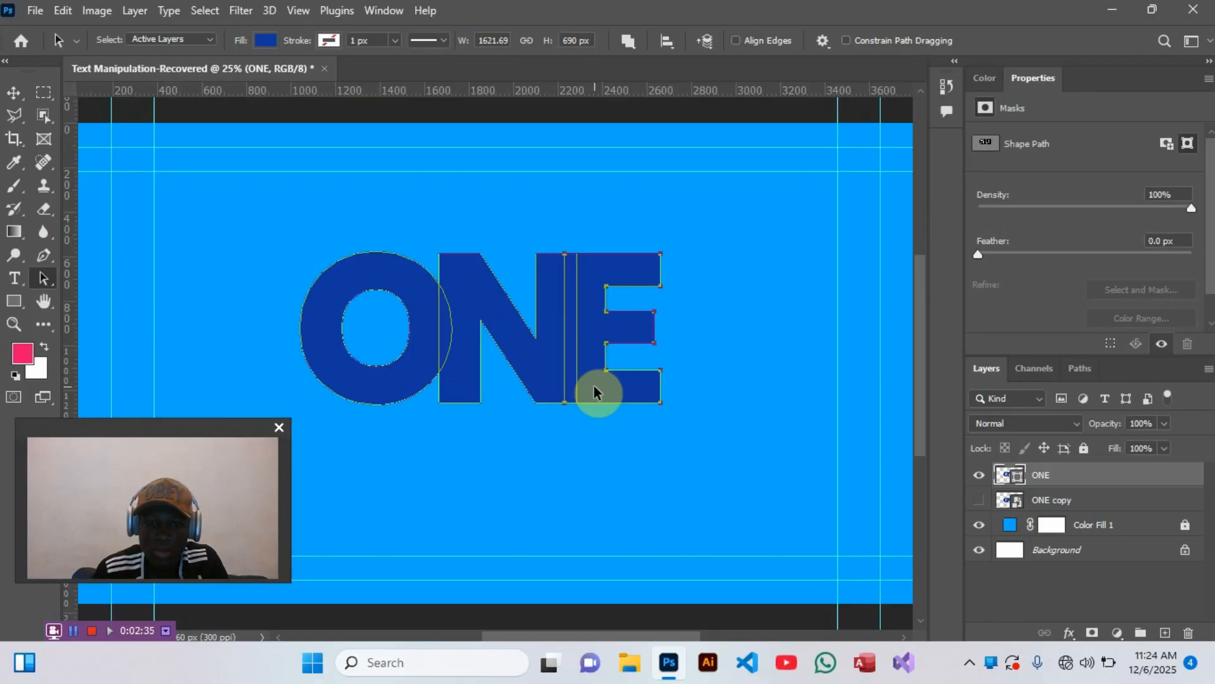
key("shift+Left")
key("shift+Left")
key("shift+Left")
key("shift+Left")
key("shift+Left")
key("shift+Left")
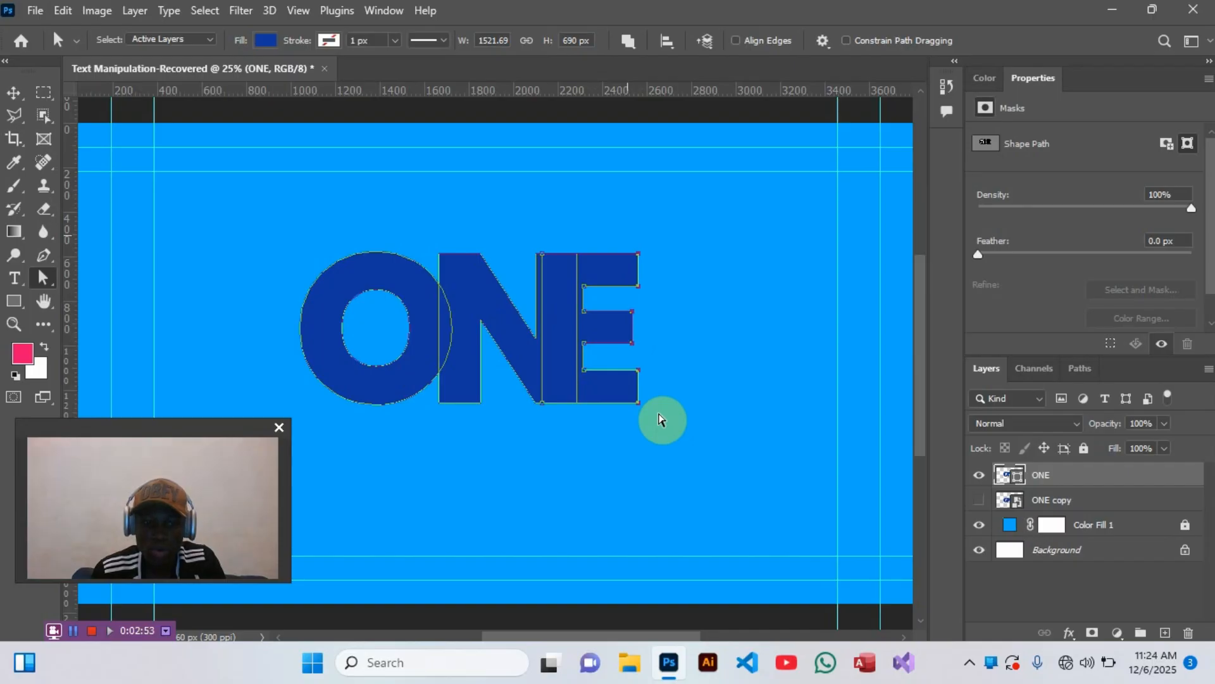
- Lengthen the E's three arms to the right by about 580 px, making the whole shape about 2102 px wide
key("shift+Right")
key("shift+Right")
key("shift+Right")
key("shift+Right")
key("shift+Right")
key("shift+Right")
key("shift+Right")
key("shift+Right")
key("shift+Right")
key("shift+Right")
key("shift+Right")
key("shift+Right")
key("shift+Right")
key("shift+Right")
key("shift+Right")
key("shift+Right")
key("shift+Right")
key("shift+Right")
key("shift+Right")
key("shift+Right")
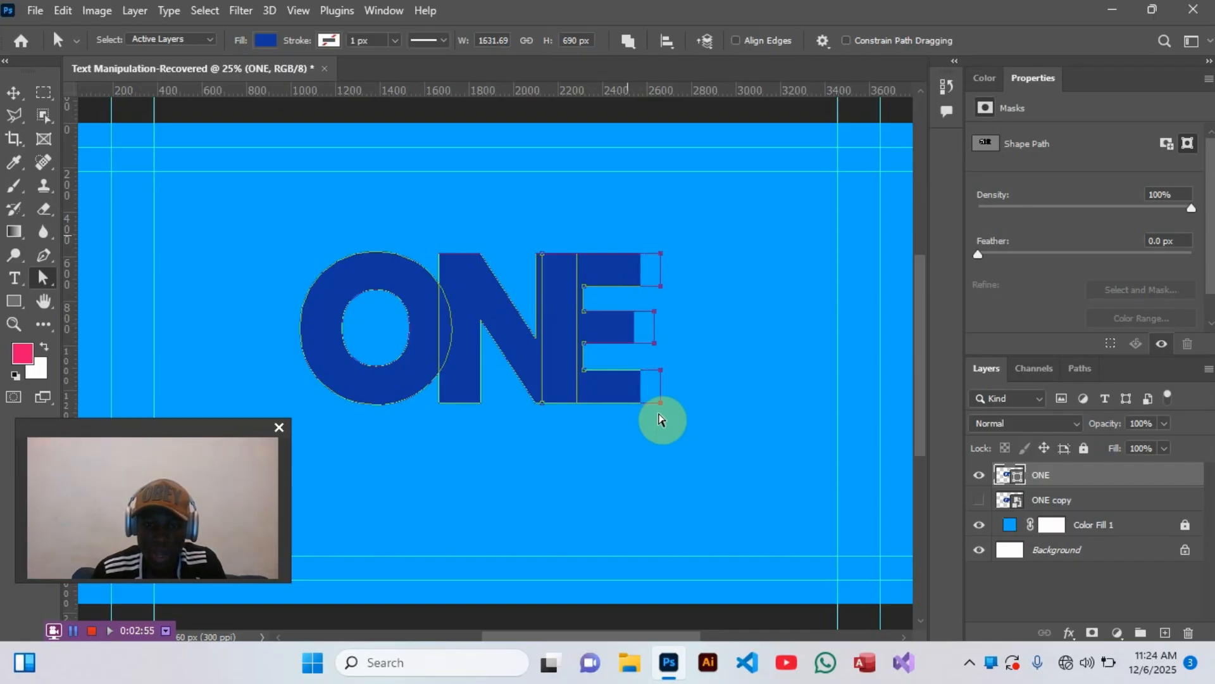
key("shift+Right")
key("shift+Right")
key("shift+Right")
key("shift+Right")
key("shift+Right")
key("shift+Right")
key("shift+Right")
key("shift+Right")
key("shift+Right")
key("shift+Right")
key("shift+Right")
key("shift+Right")
key("shift+Right")
key("shift+Right")
key("shift+Right")
key("shift+Right")
key("shift+Right")
key("shift+Right")
key("shift+Right")
key("shift+Right")
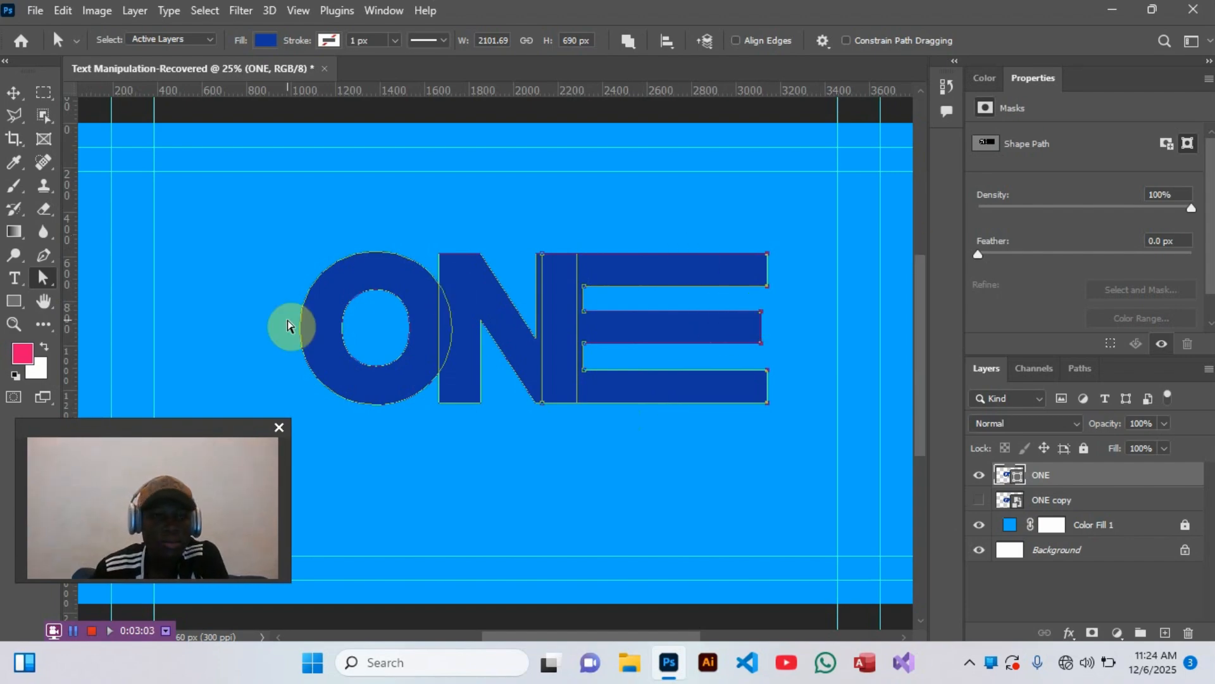
left_click(249, 302)
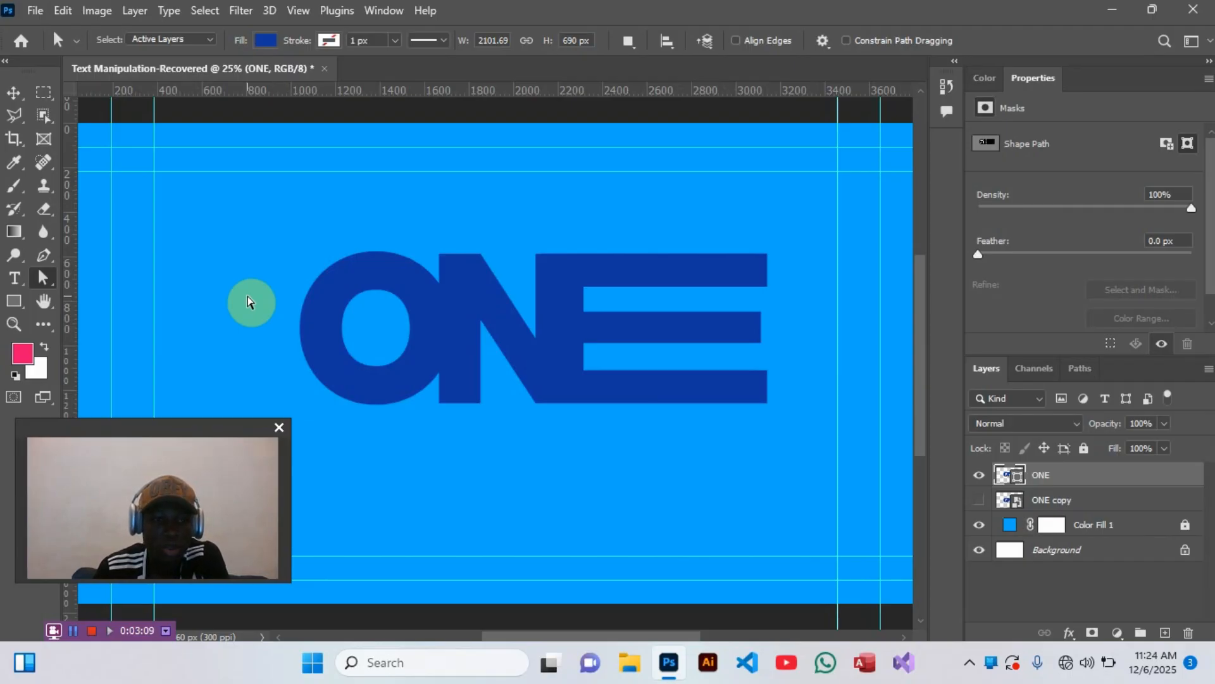
- Activate the Pen tool, undo the stray shape point below the E, and set the tool mode to Path
key("p")
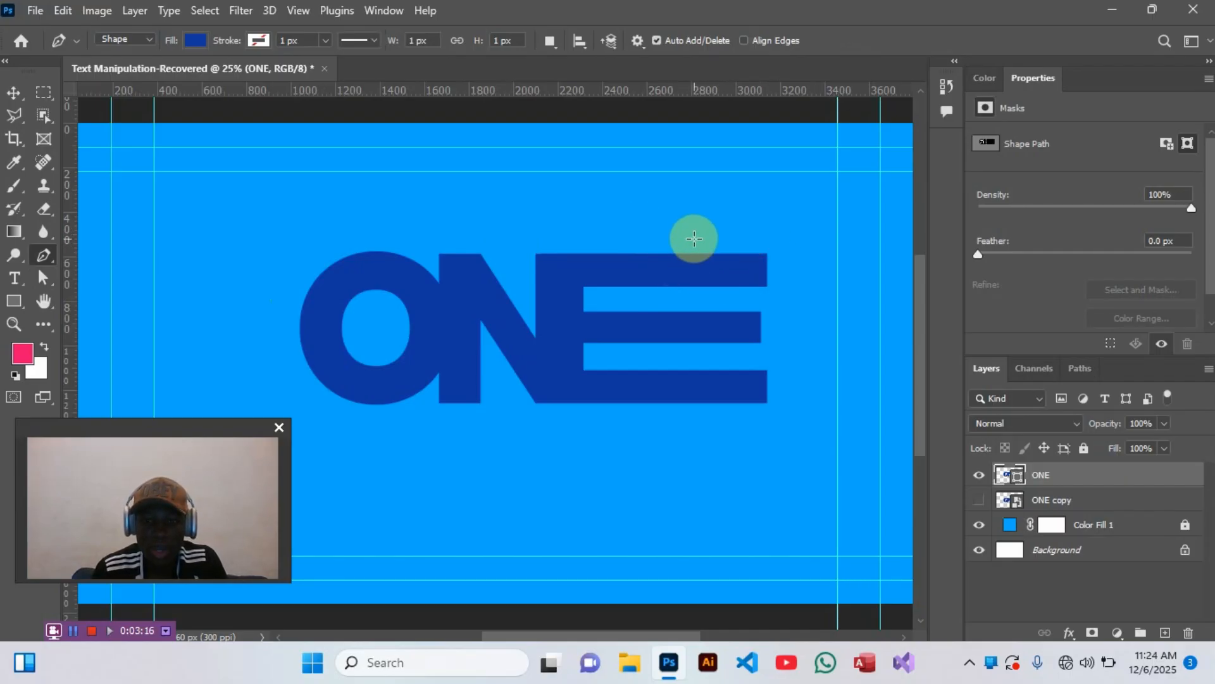
key("Caps_Lock")
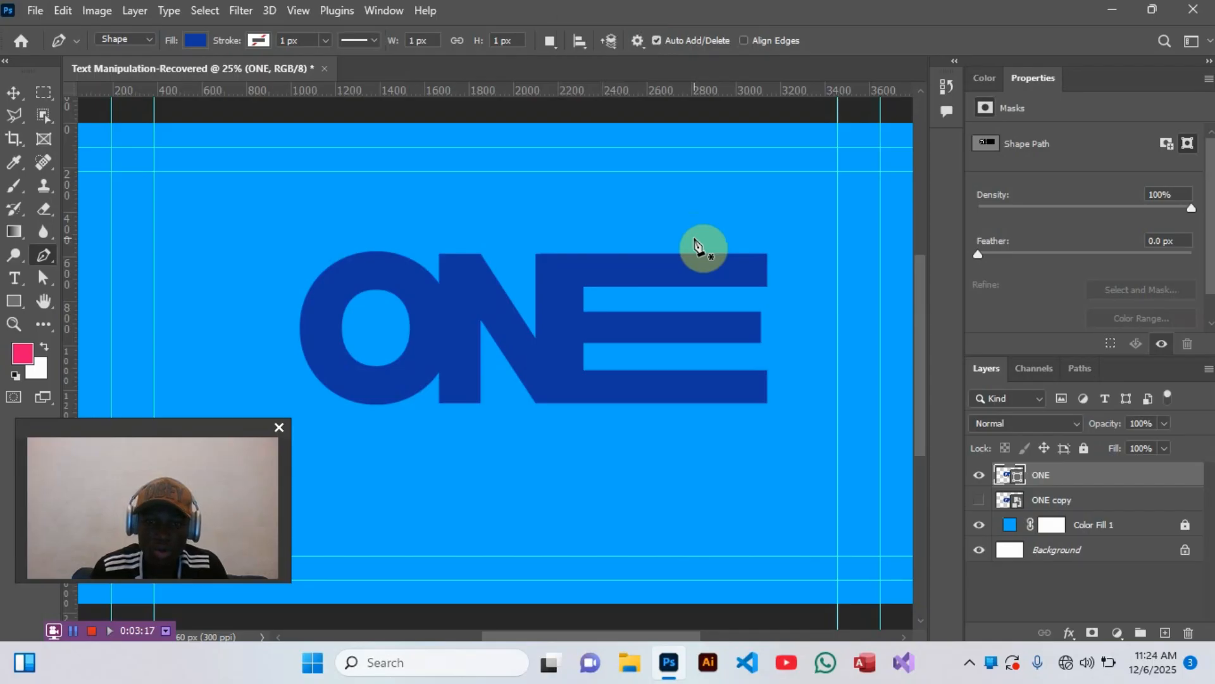
left_click(761, 425)
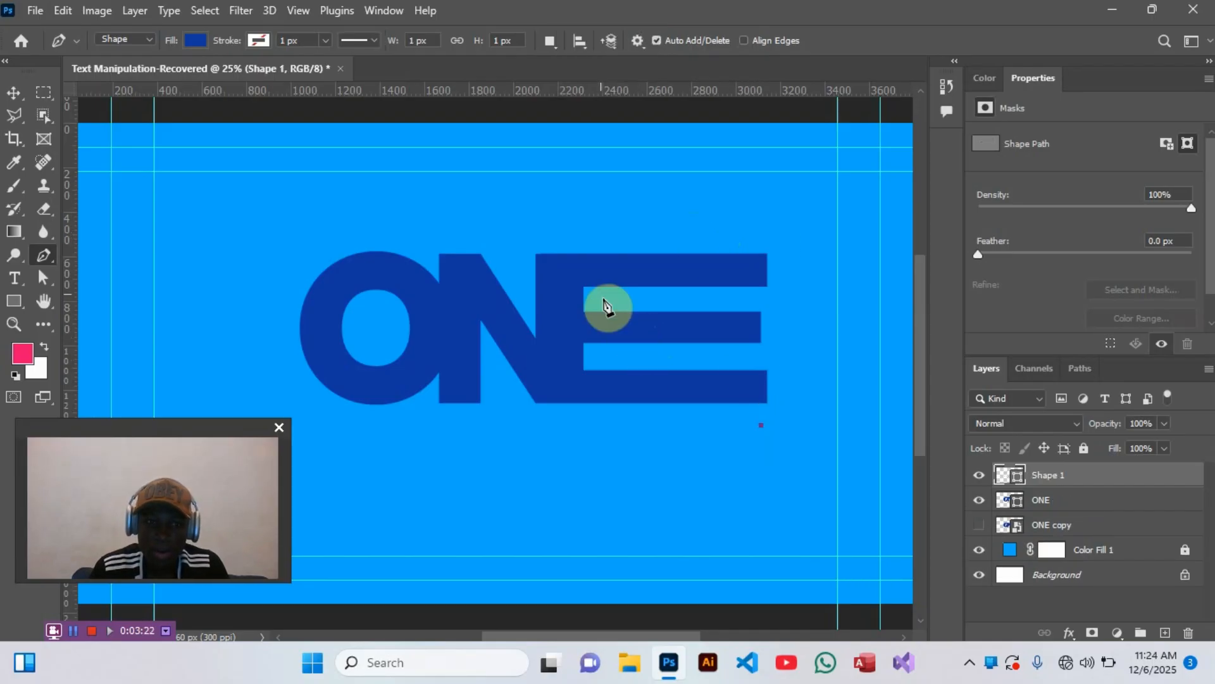
key("ctrl+z")
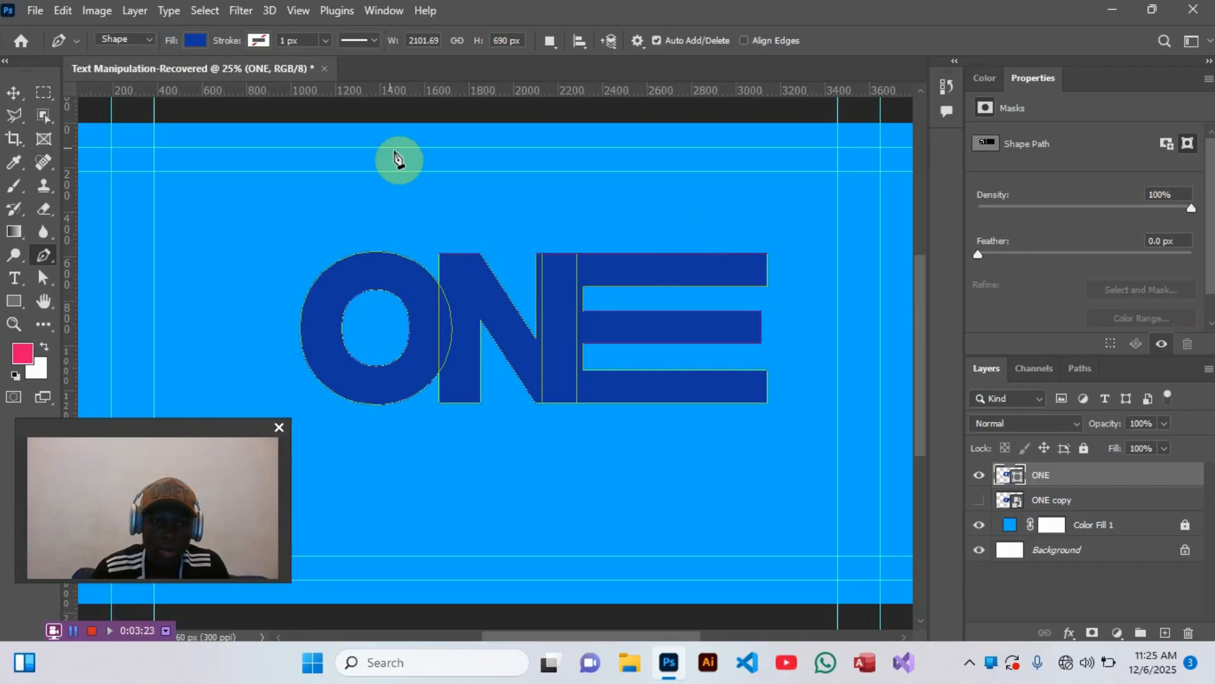
left_click(128, 38)
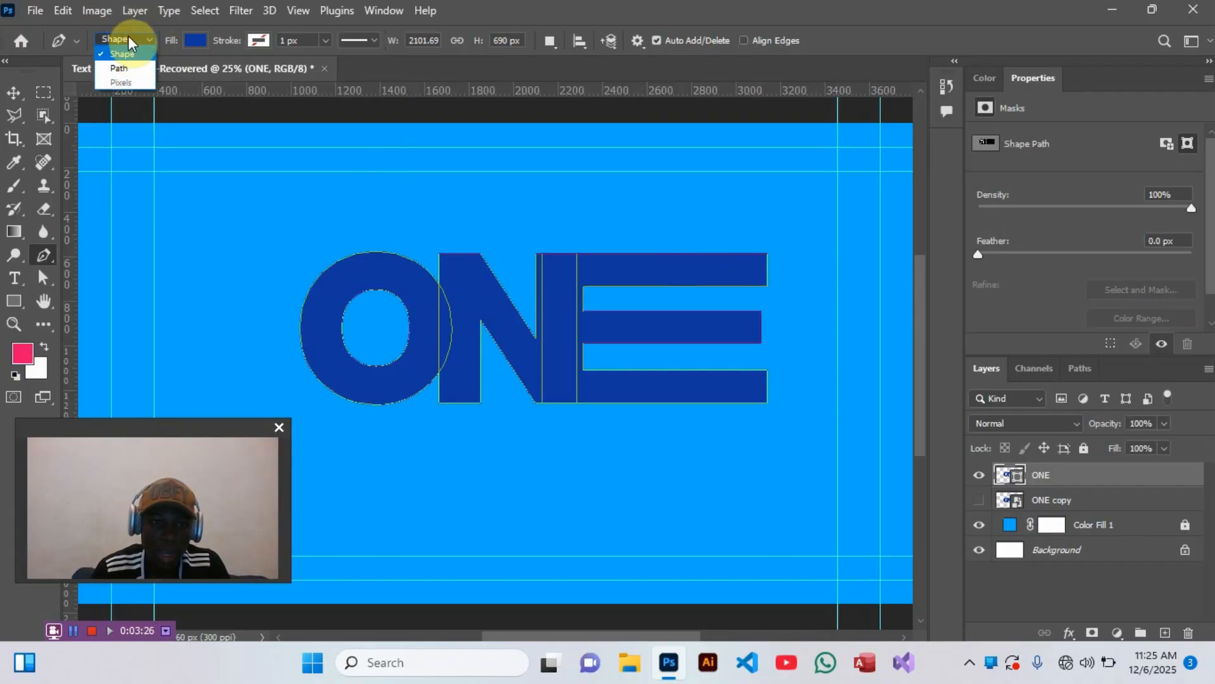
left_click(129, 67)
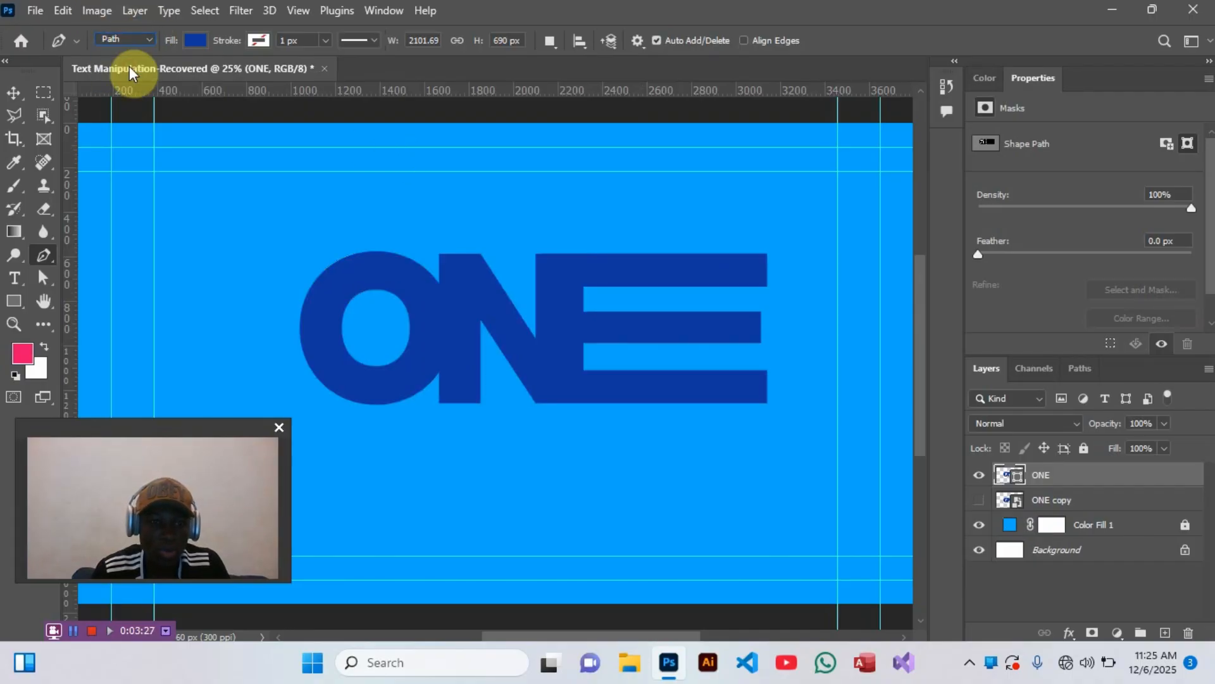
- Draw a closed triangular path diagonally across the E's arm ends, convert it to a selection, and mask out that area of the ONE layer
left_click(648, 222)
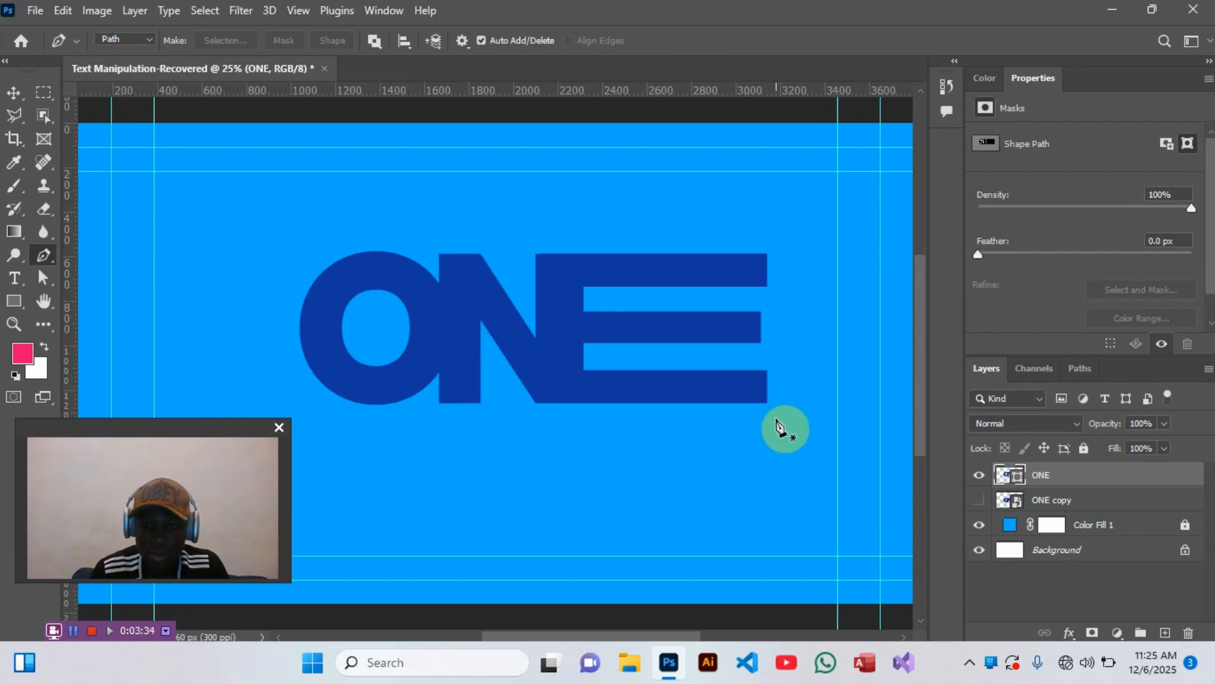
left_click(788, 431)
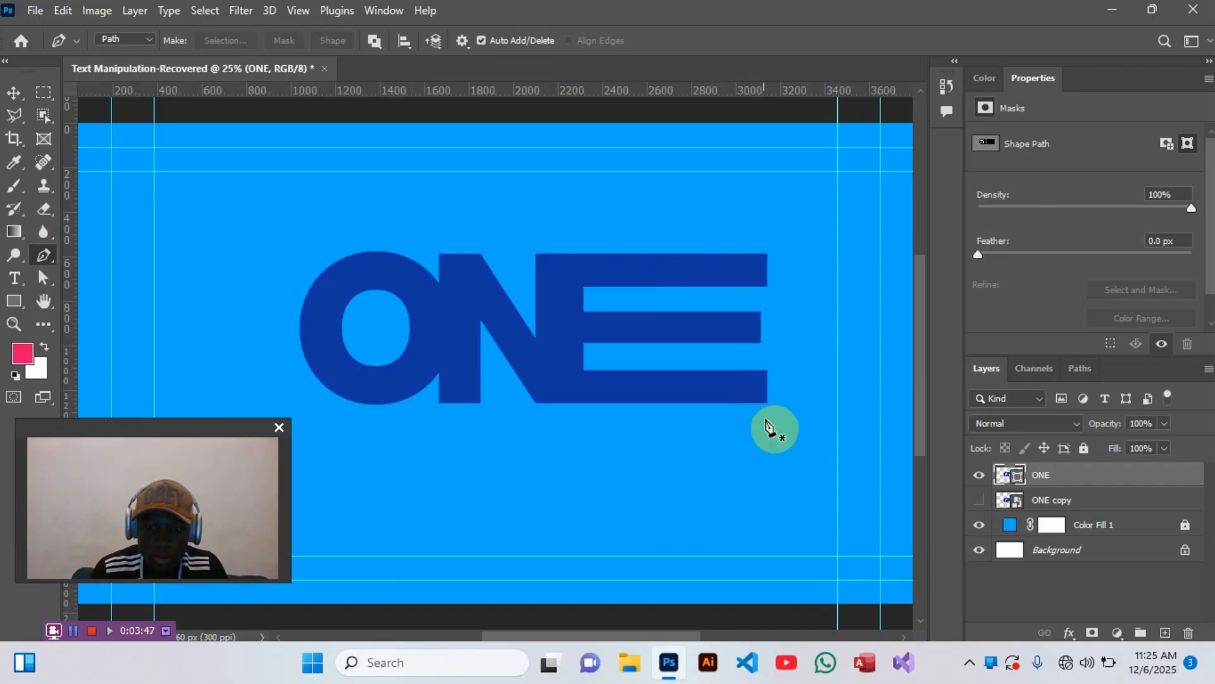
left_click(759, 436)
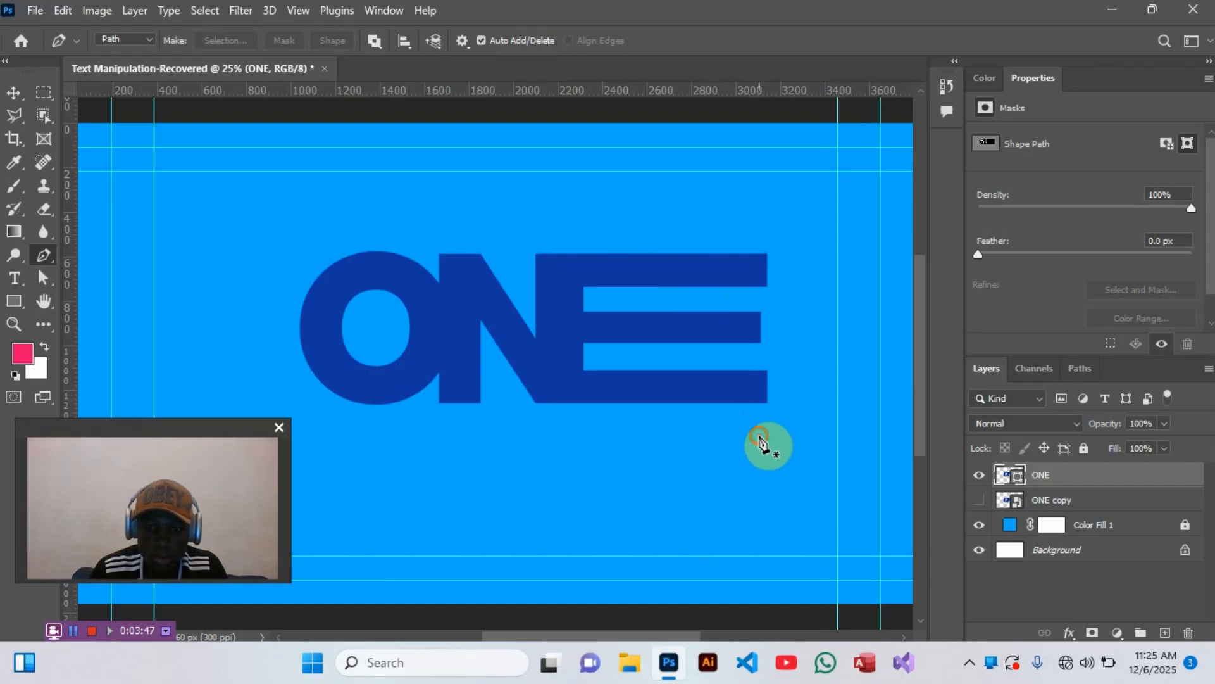
left_click(585, 221)
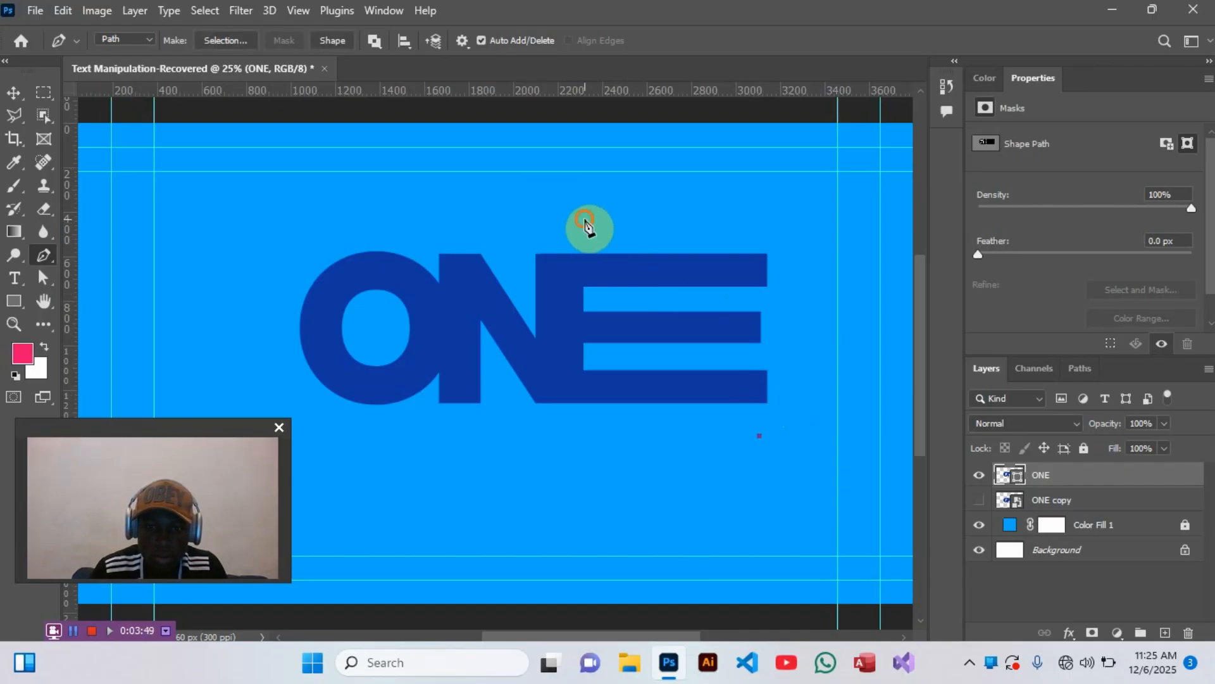
left_click(789, 222)
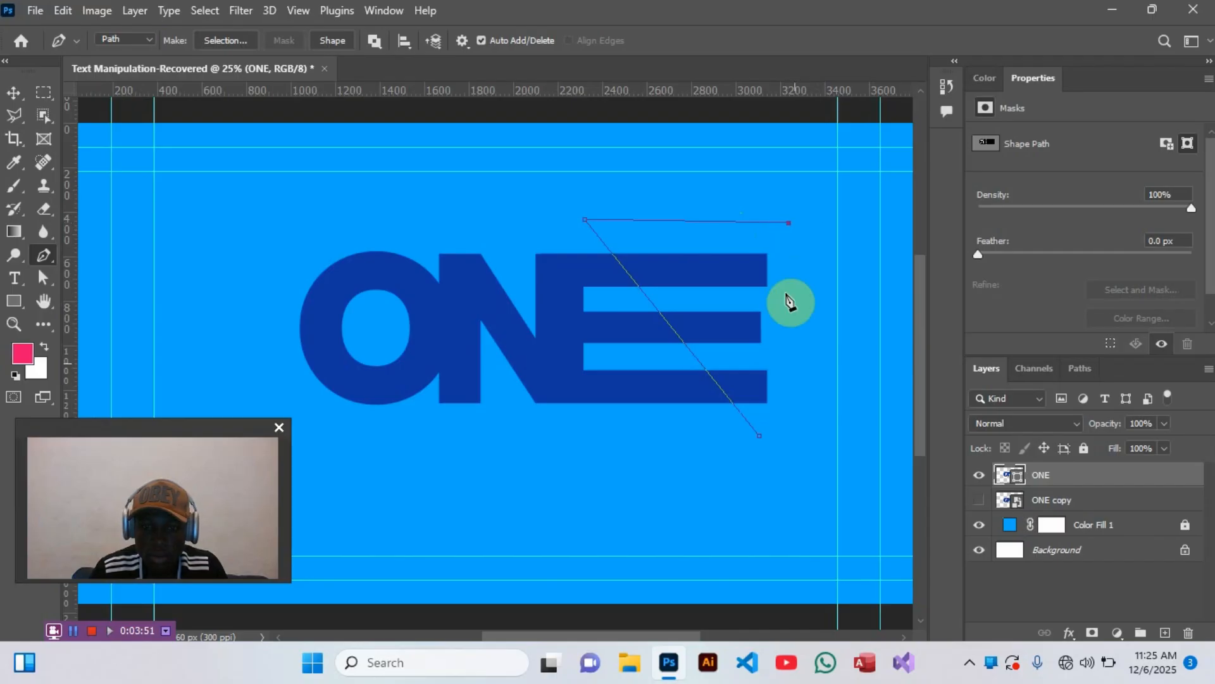
left_click(761, 437)
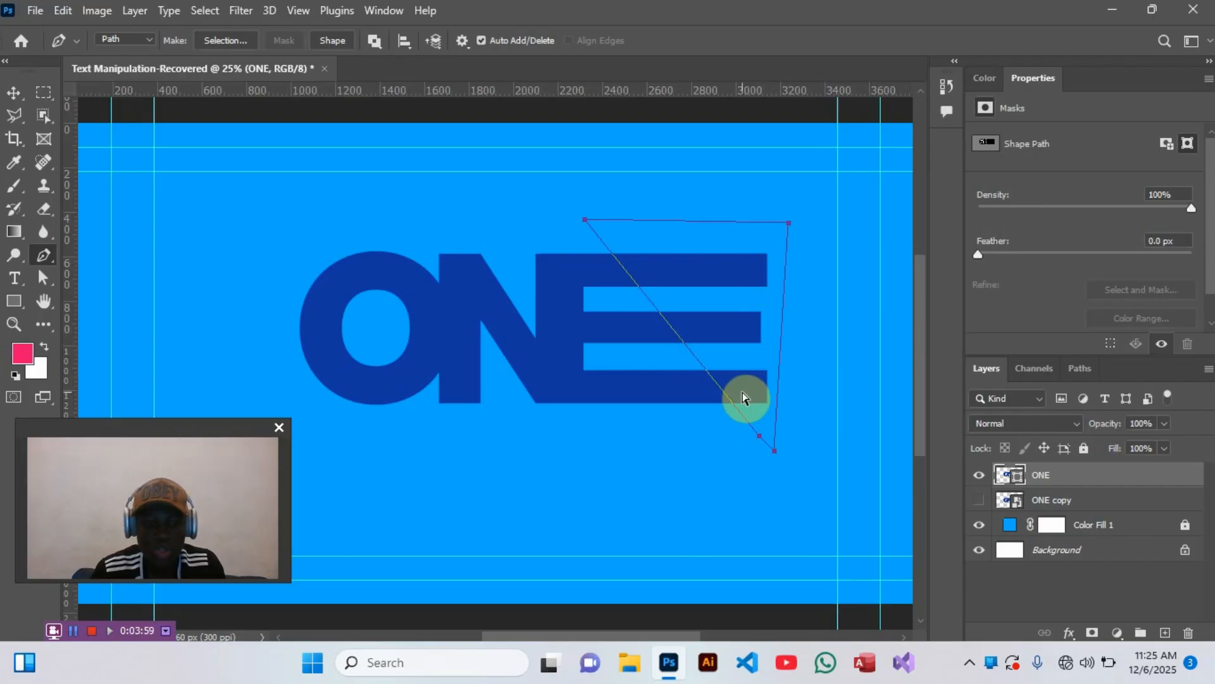
key("ctrl+Return")
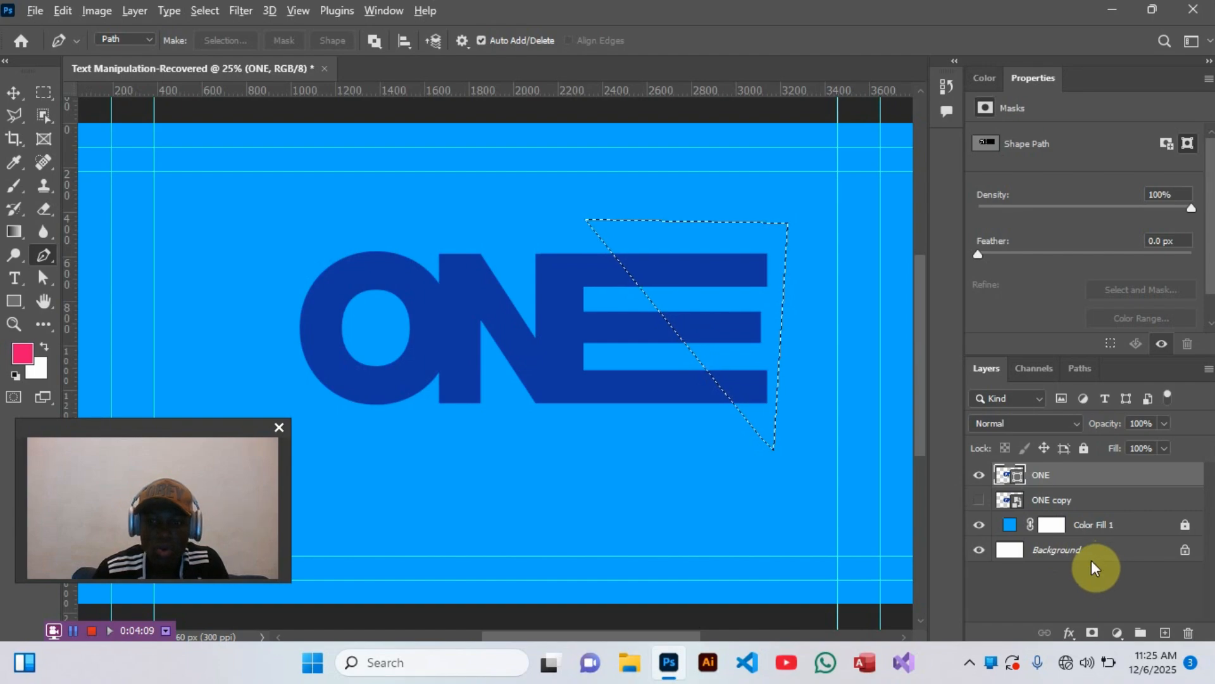
left_click(1092, 633)
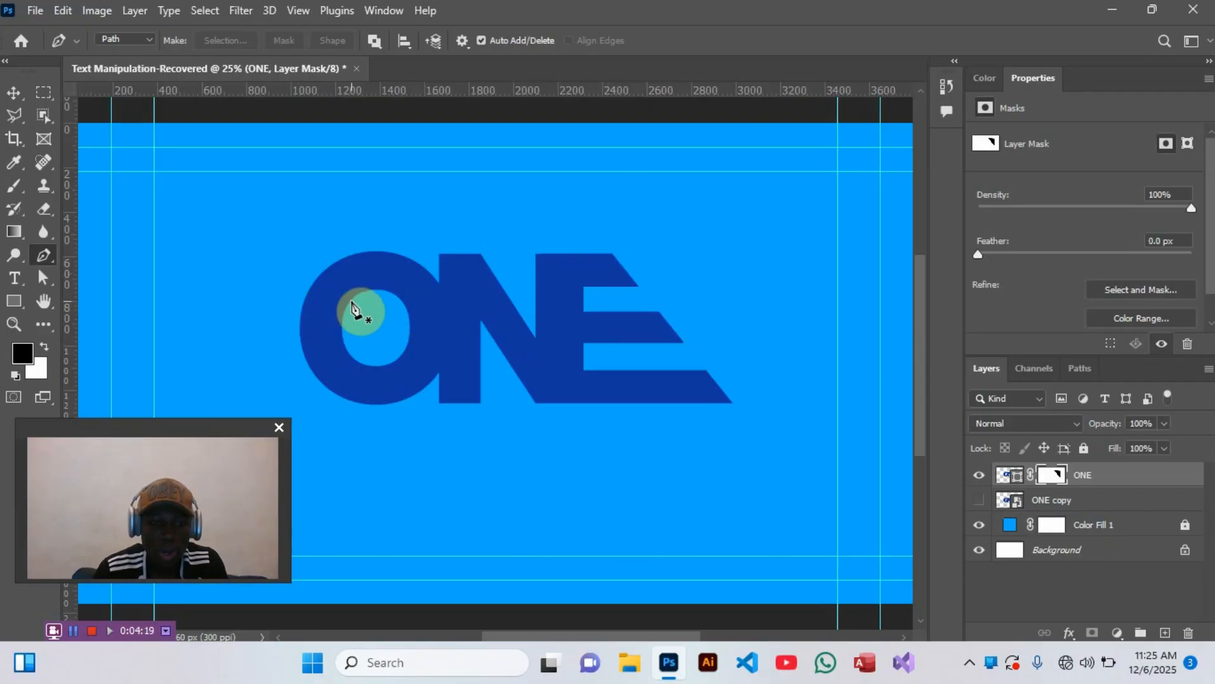
- Select the O's path with the Path Selection tool and nudge it about 150 px right so it overlaps the N
left_click(41, 283)
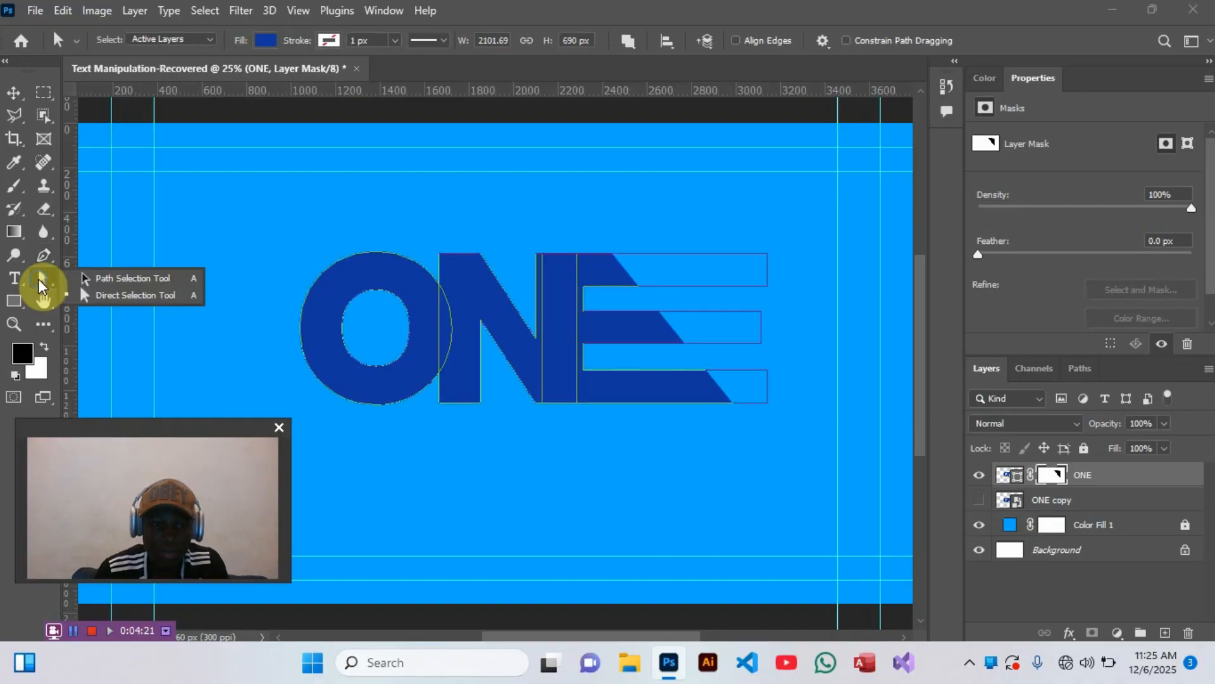
left_click(72, 277)
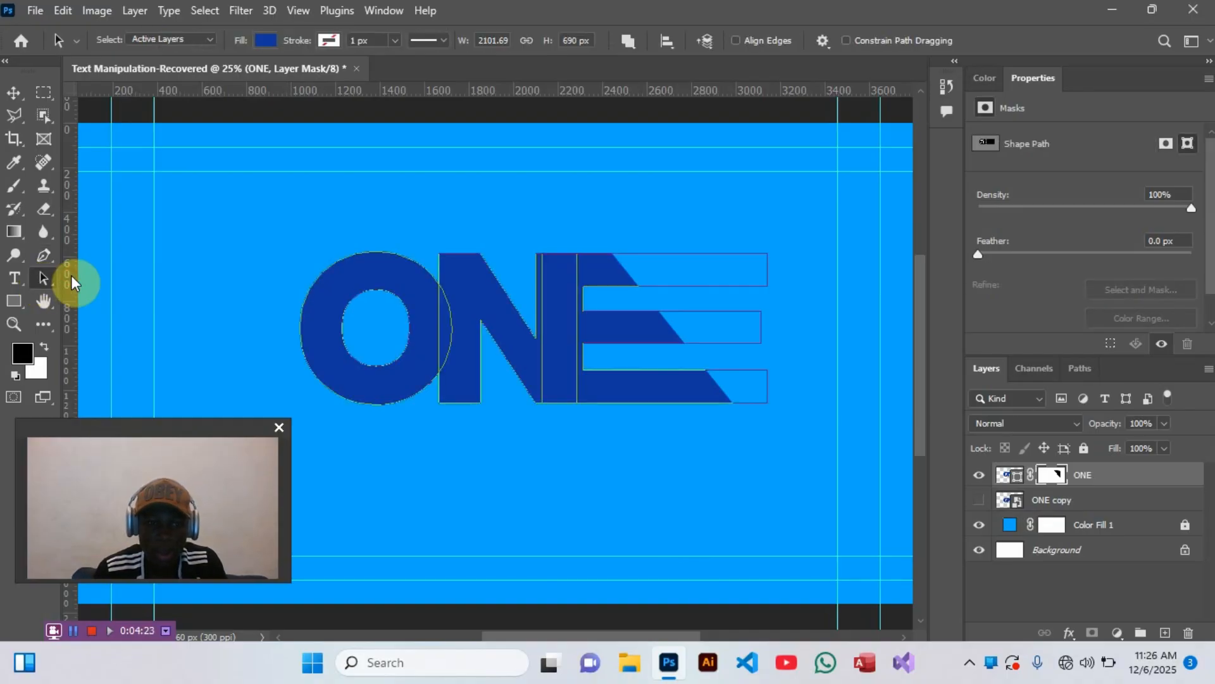
left_click(367, 269)
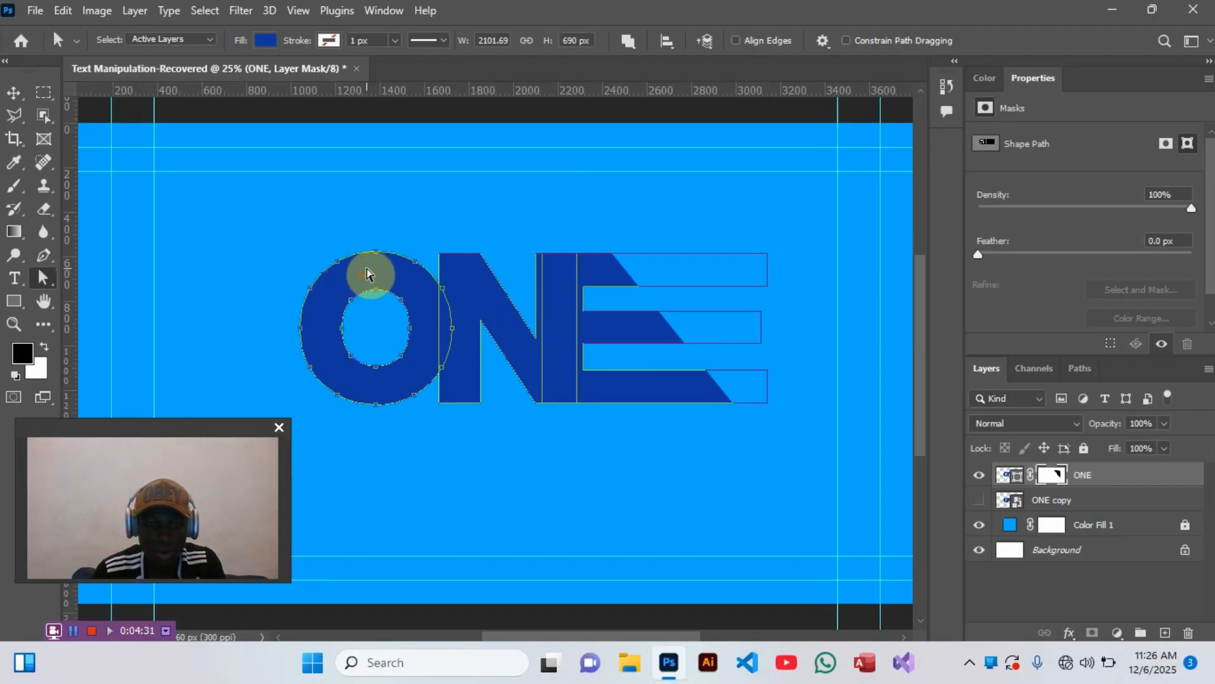
key("Escape")
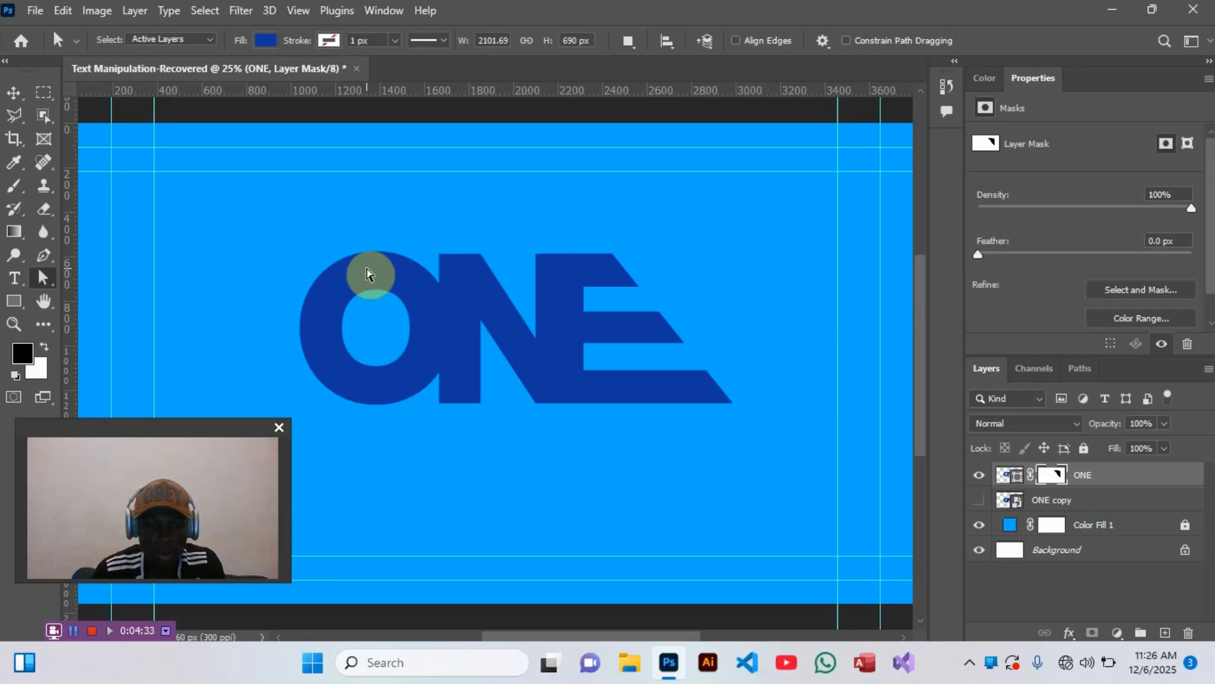
left_click(367, 273)
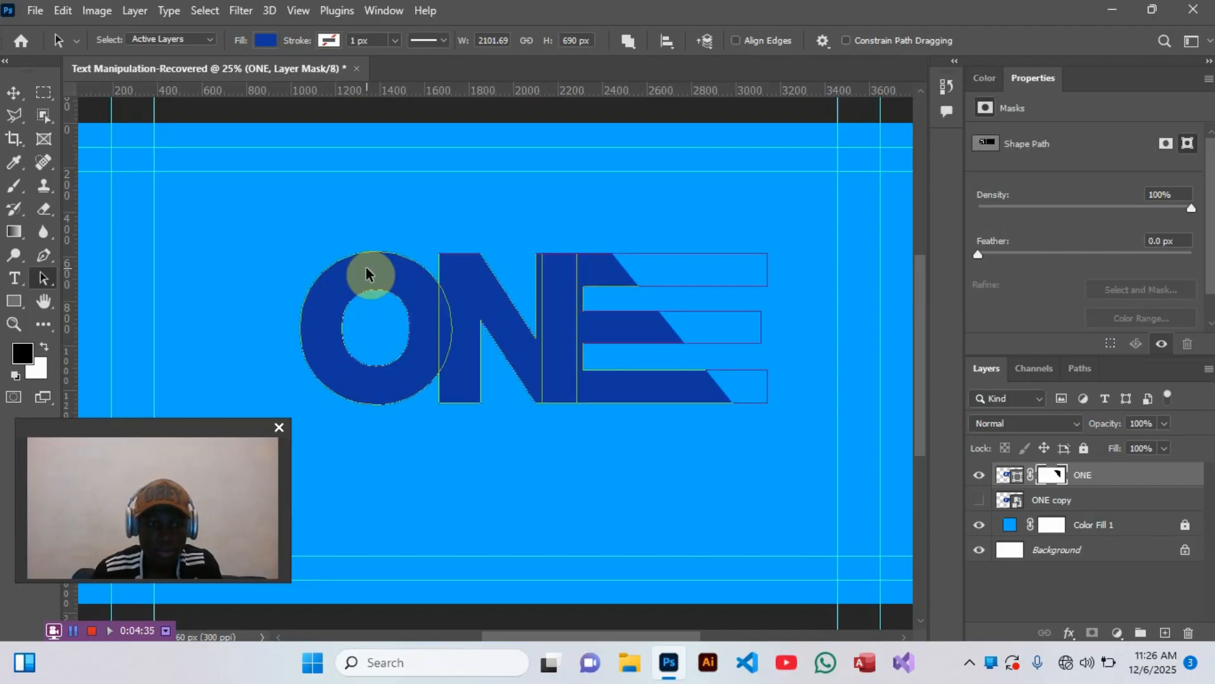
key("shift+Right")
key("shift+Right")
key("shift+Right")
key("shift+Right")
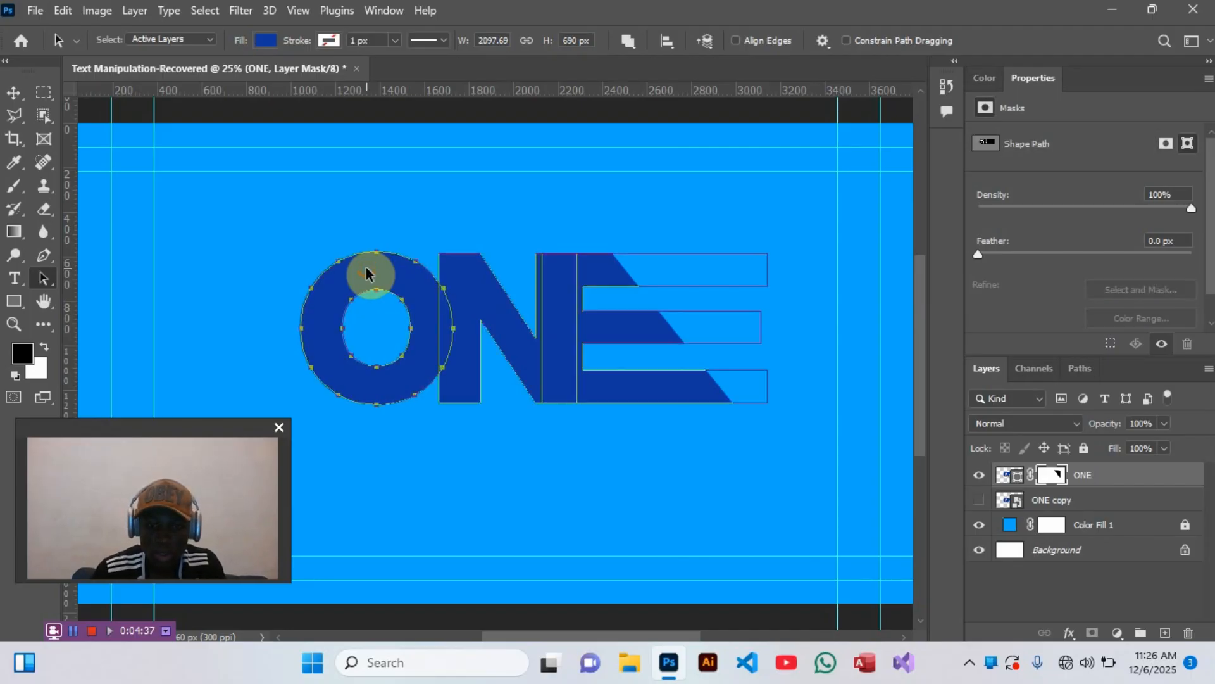
key("shift+Right")
key("shift+Right")
key("shift+Right")
key("shift+Right")
key("shift+Right")
key("shift+Right")
key("shift+Right")
key("shift+Right")
key("shift+Right")
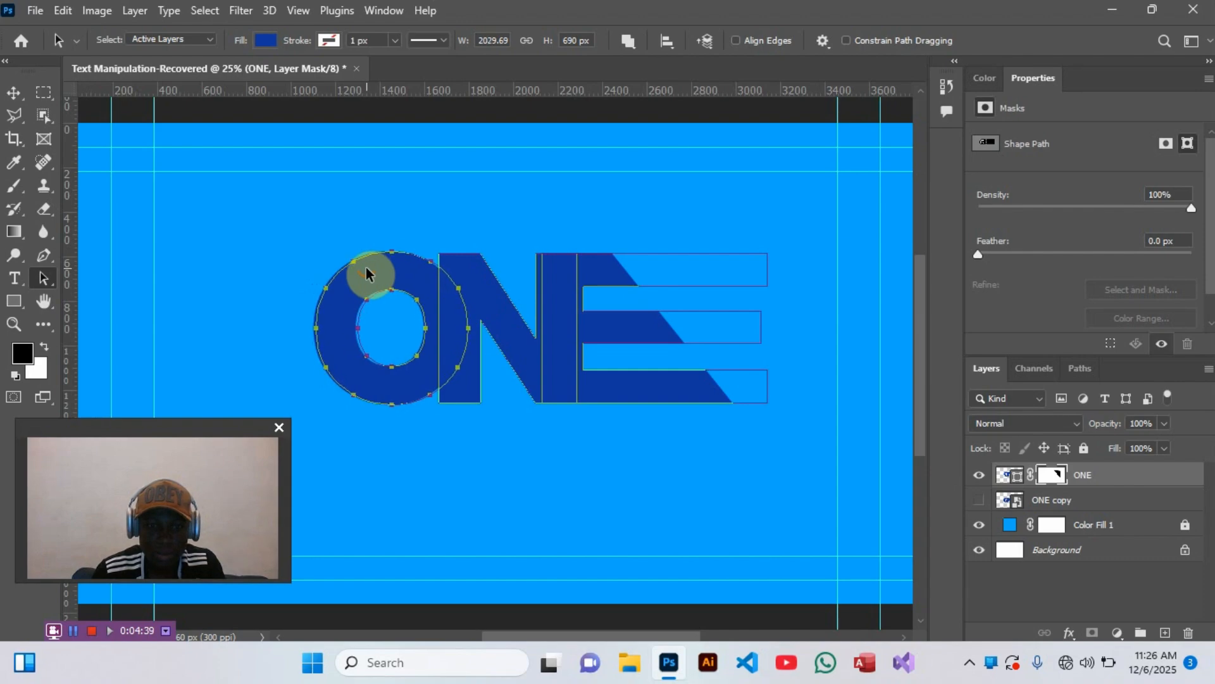
key("shift+Right")
key("shift+Right")
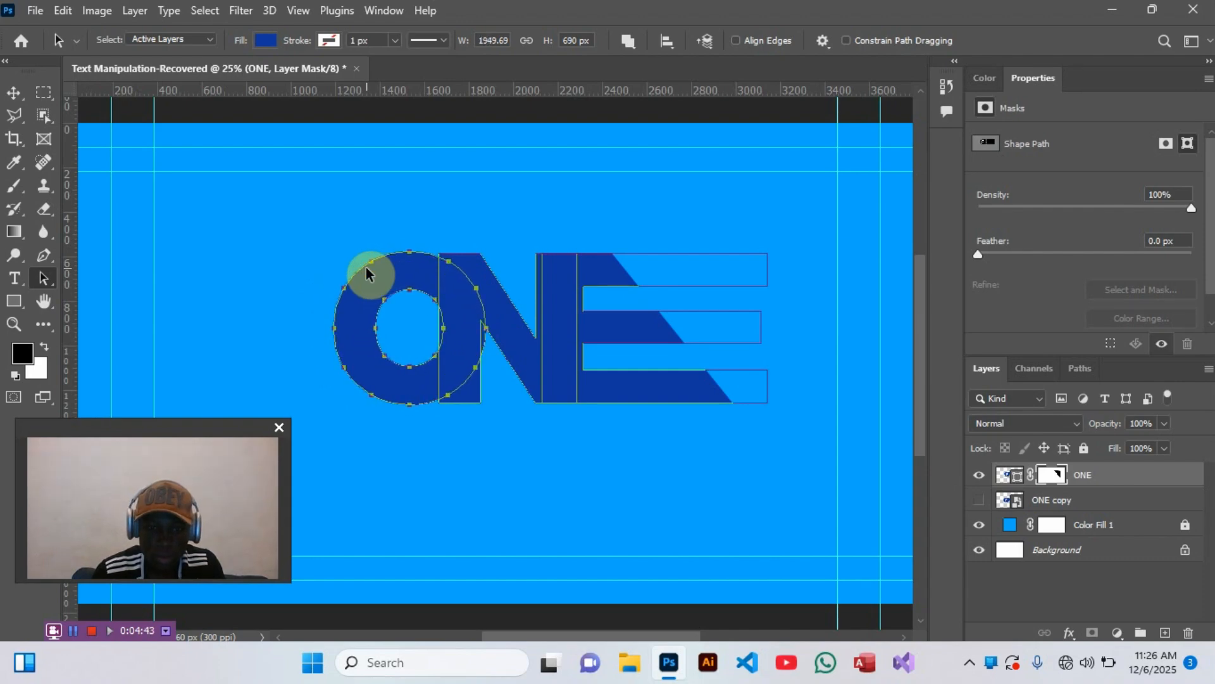
- Load the O's outline from the ONE layer as a selection and invert it
left_click(430, 244)
left_click(430, 244)
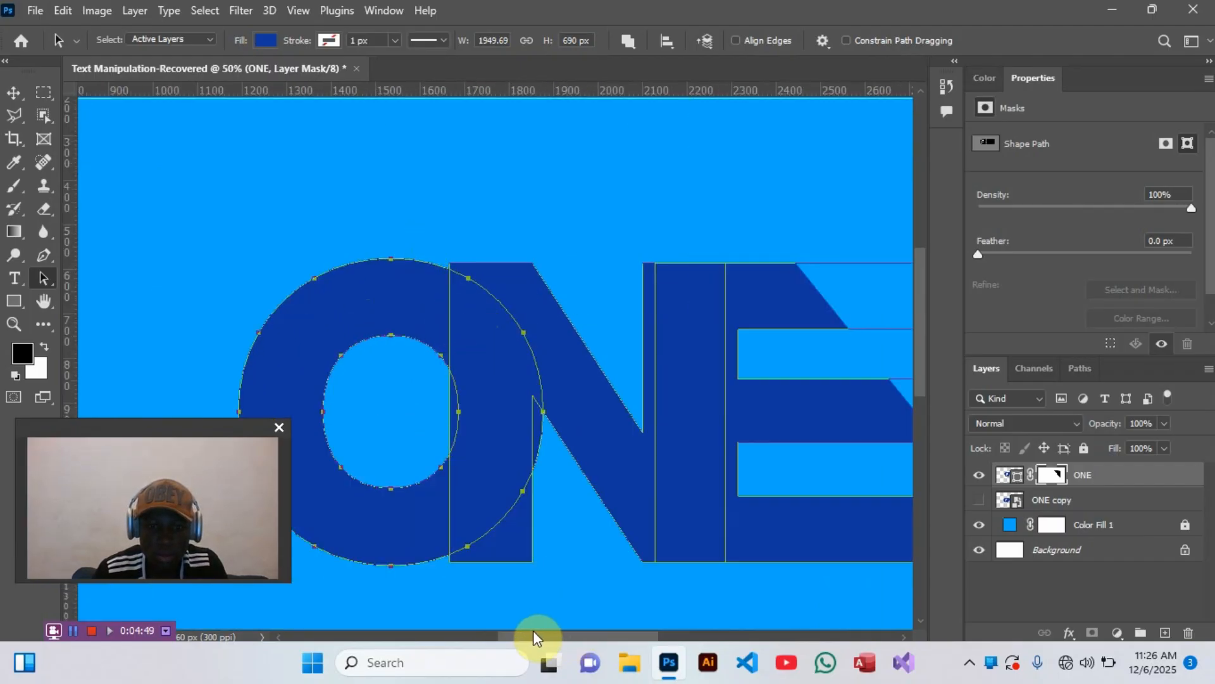
left_click_drag(533, 629, 515, 631)
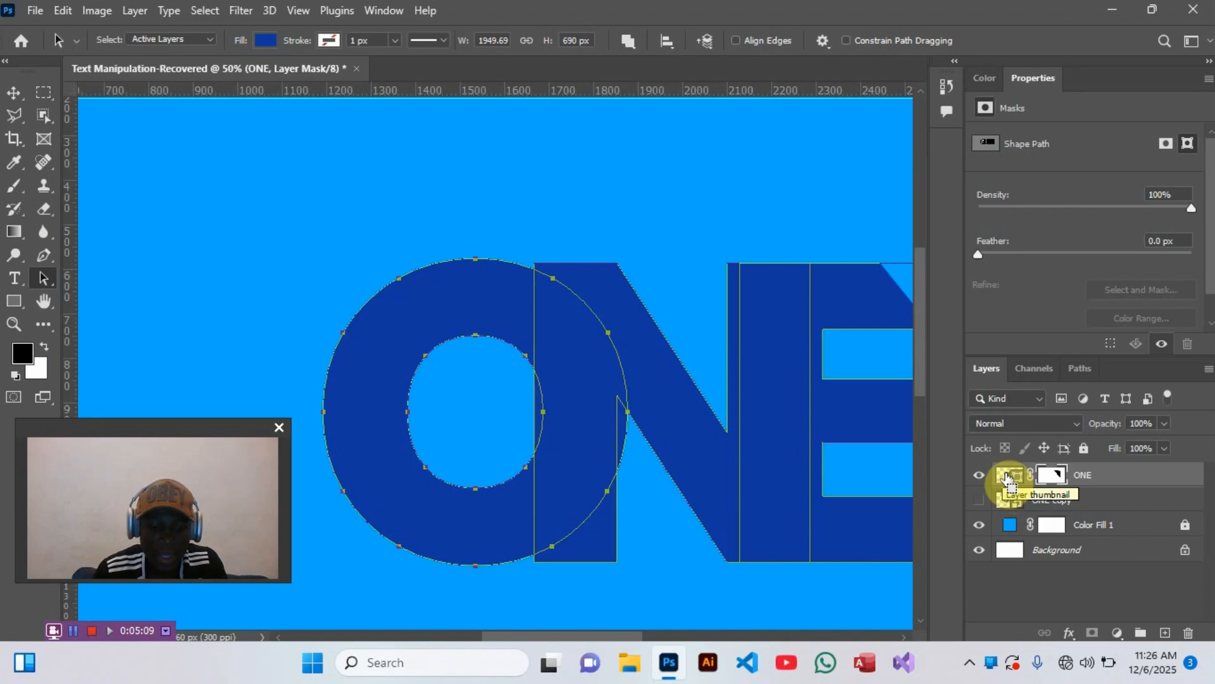
left_click(1006, 476, "ctrl")
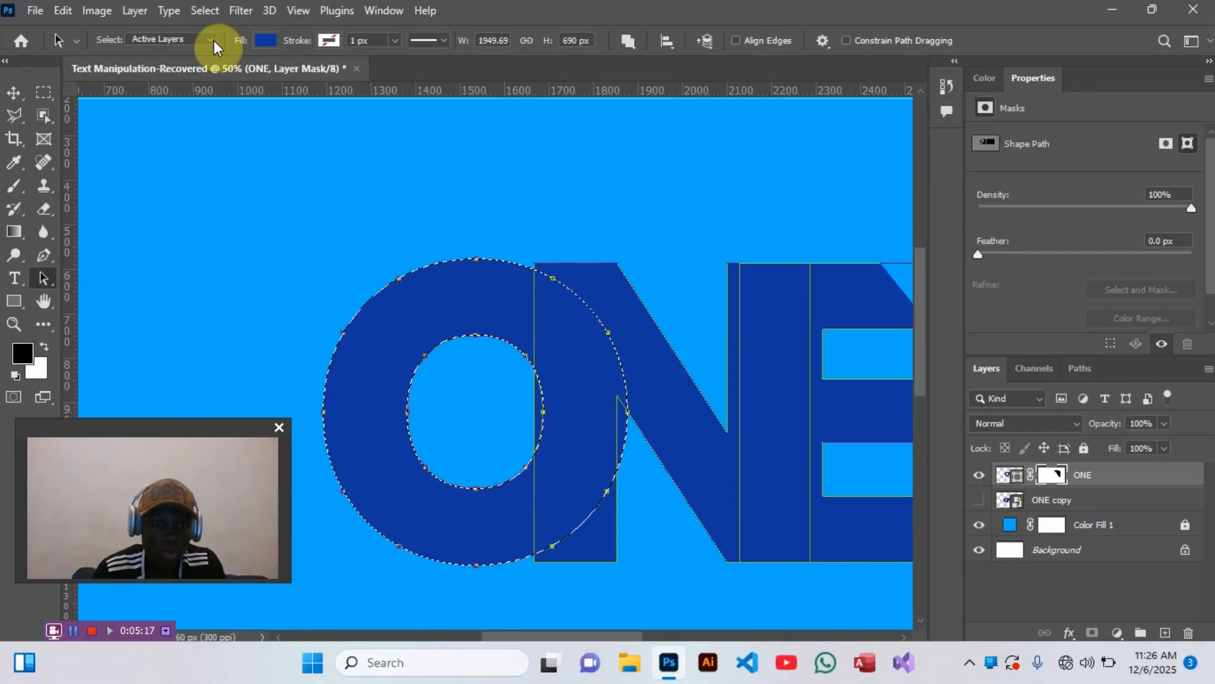
left_click(217, 9)
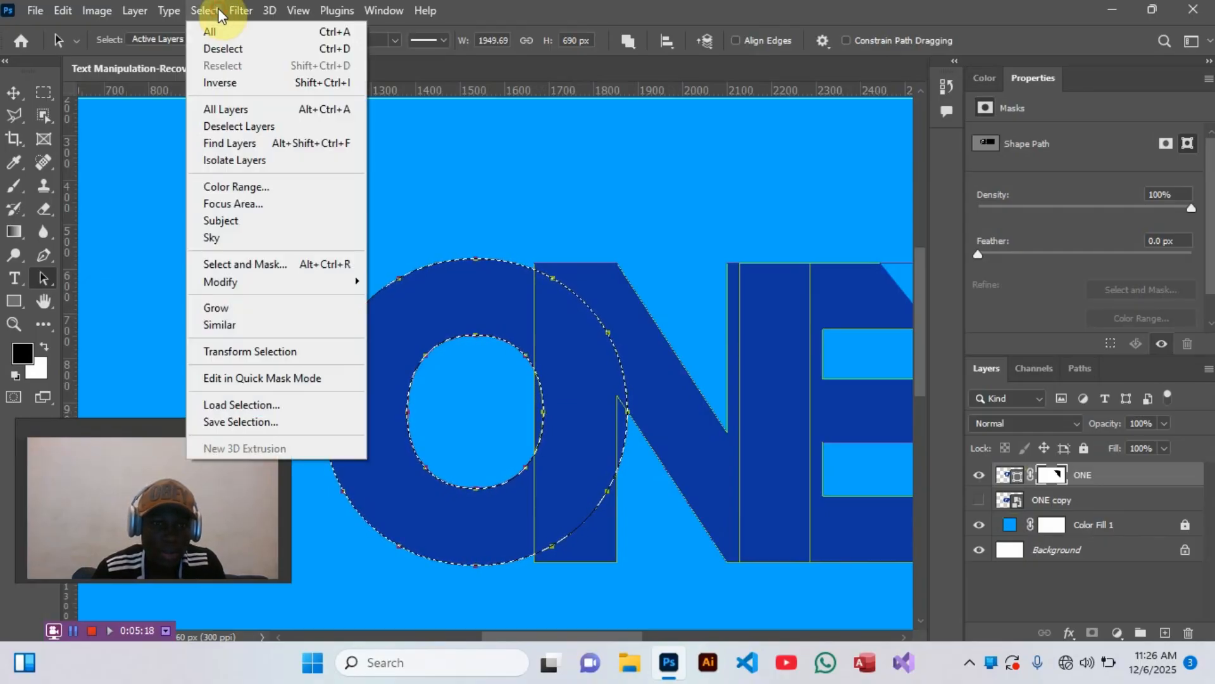
left_click(223, 83)
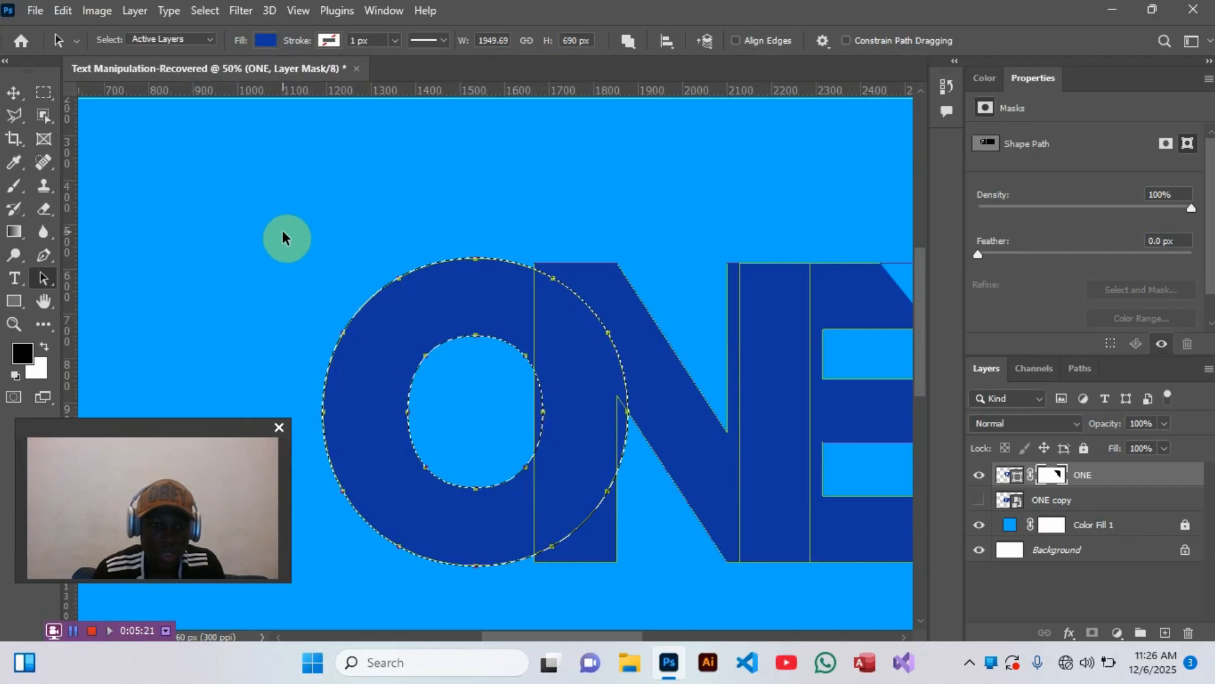
key("ctrl+0")
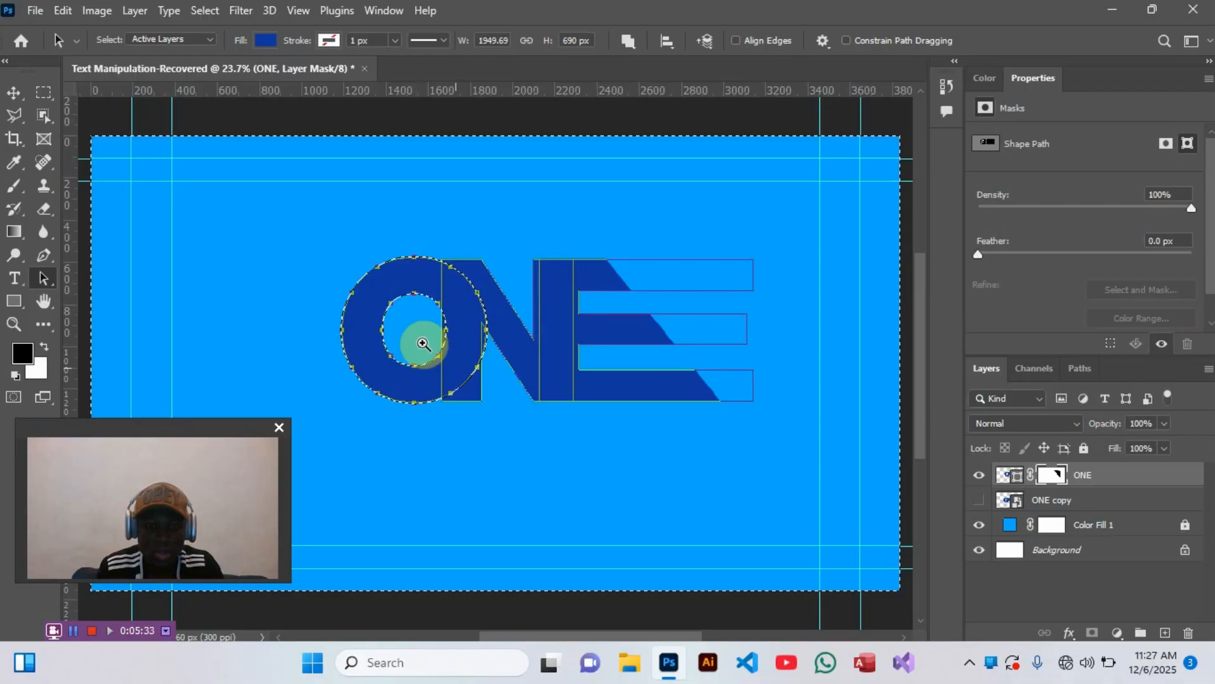
- Activate the Brush tool and choose the Hard Round brush from the General Brushes at a size of 500 px
left_click(465, 374)
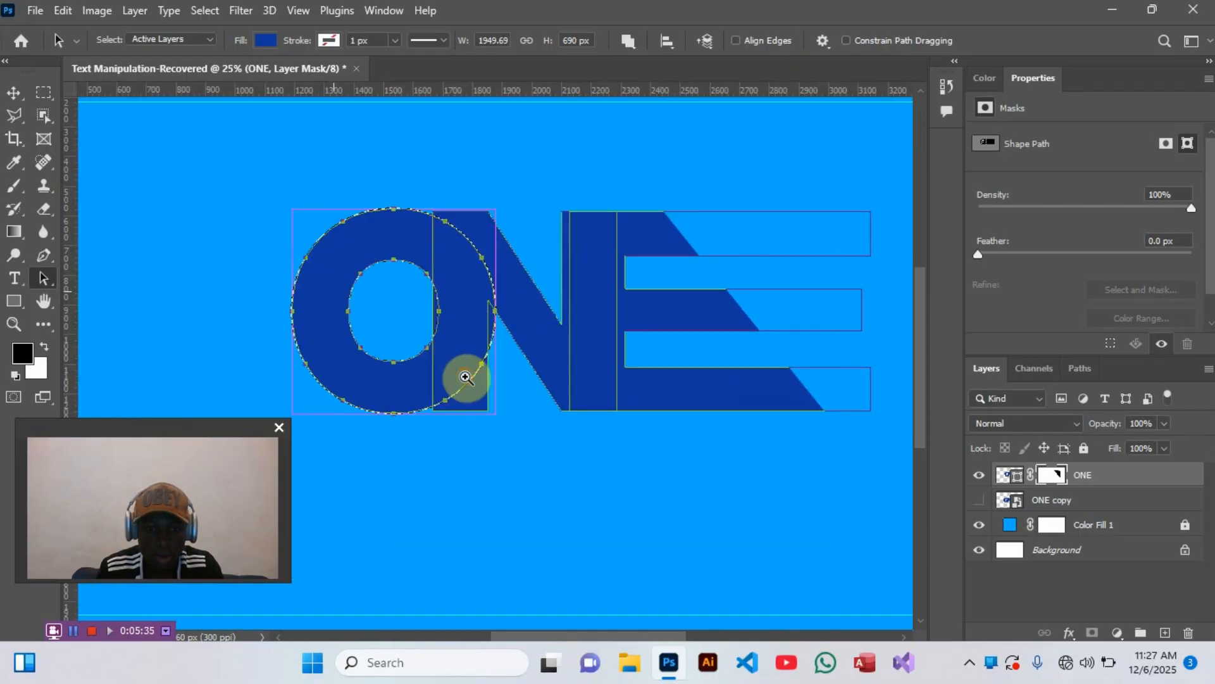
left_click(465, 377)
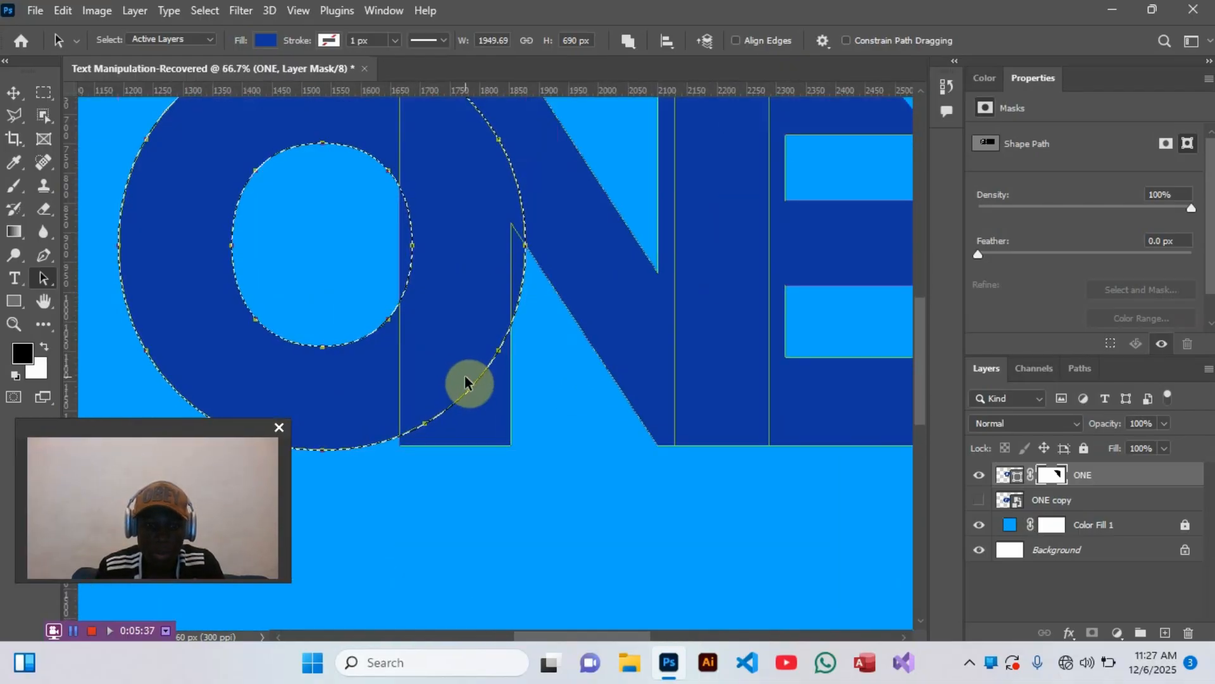
left_click(13, 186)
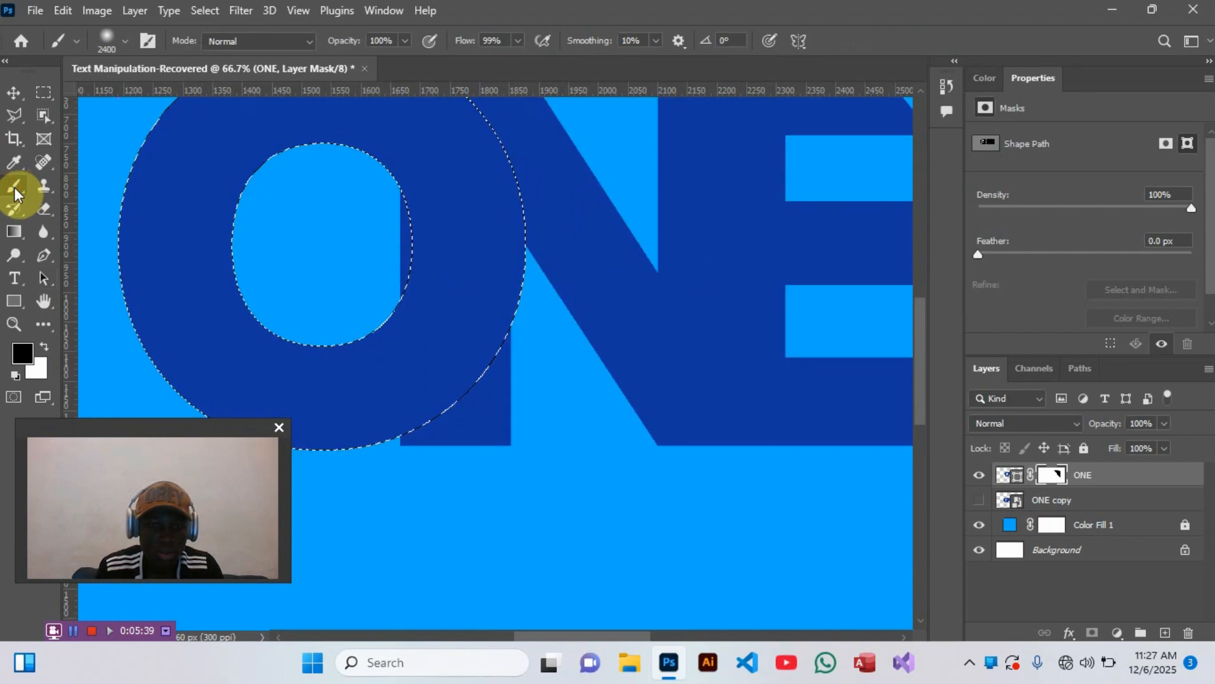
key("bracketleft")
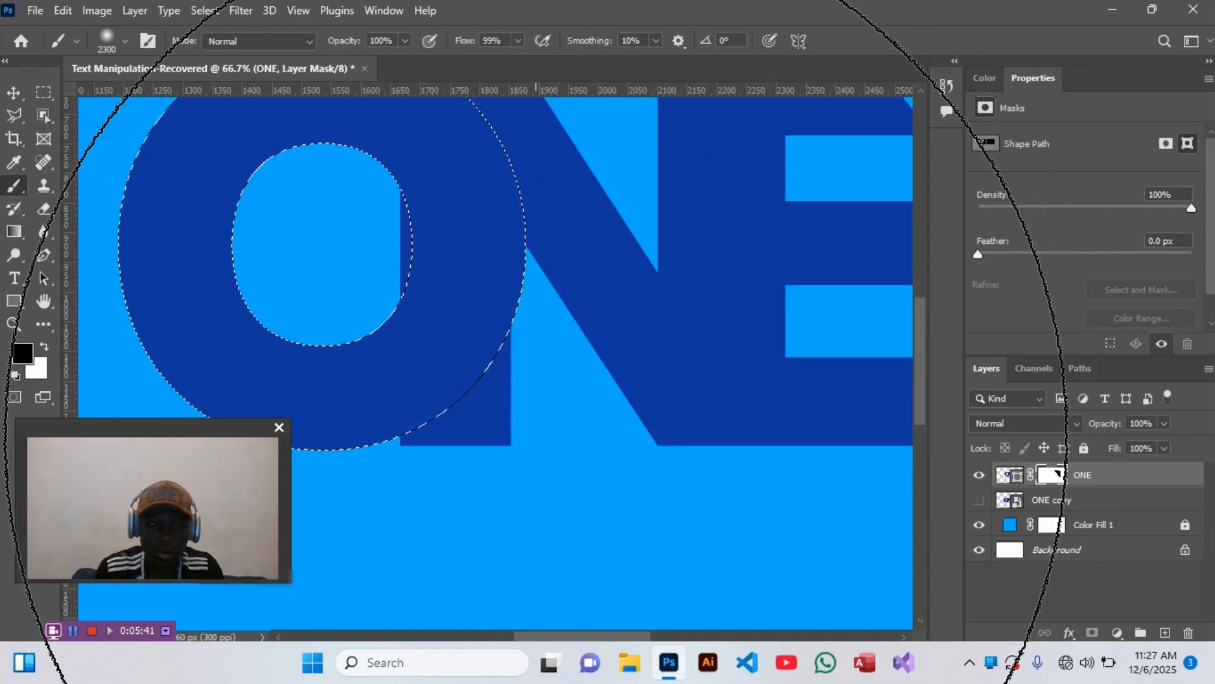
key("bracketleft")
key("bracketleft")
key("bracketleft")
key("bracketleft")
key("bracketleft")
key("bracketleft")
key("bracketleft")
key("bracketleft")
key("bracketleft")
key("bracketleft")
key("bracketleft")
key("bracketleft")
key("bracketleft")
key("bracketleft")
key("bracketleft")
key("bracketleft")
key("bracketleft")
key("bracketleft")
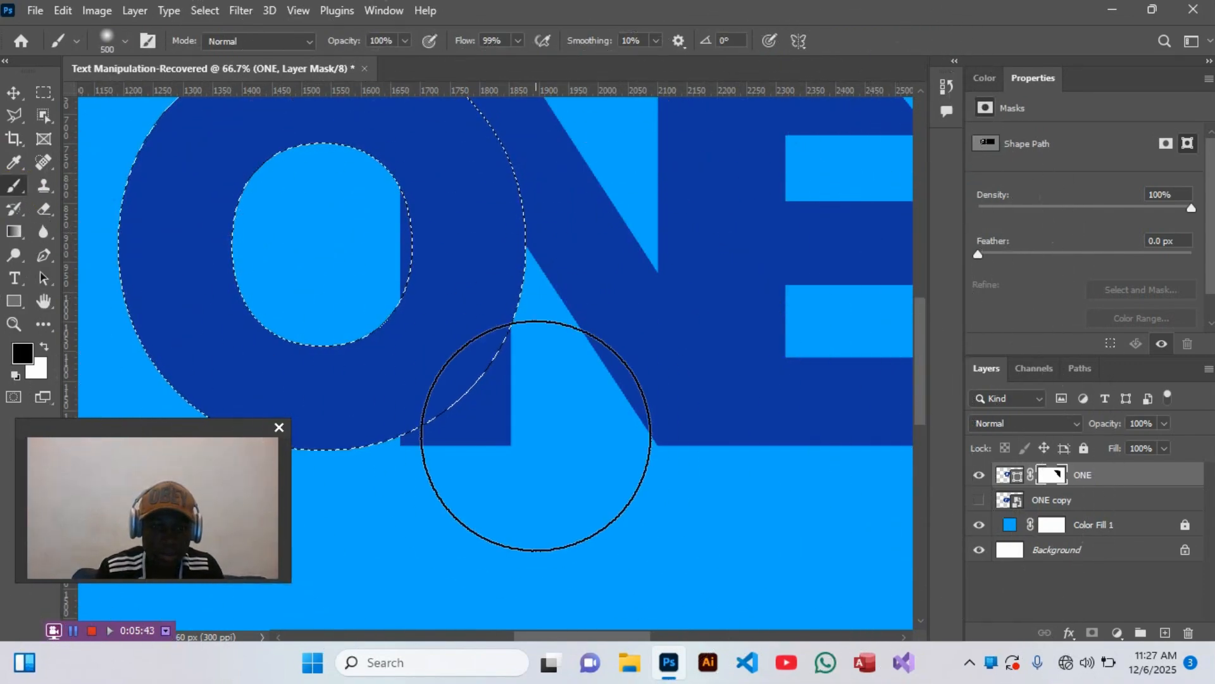
right_click(484, 435)
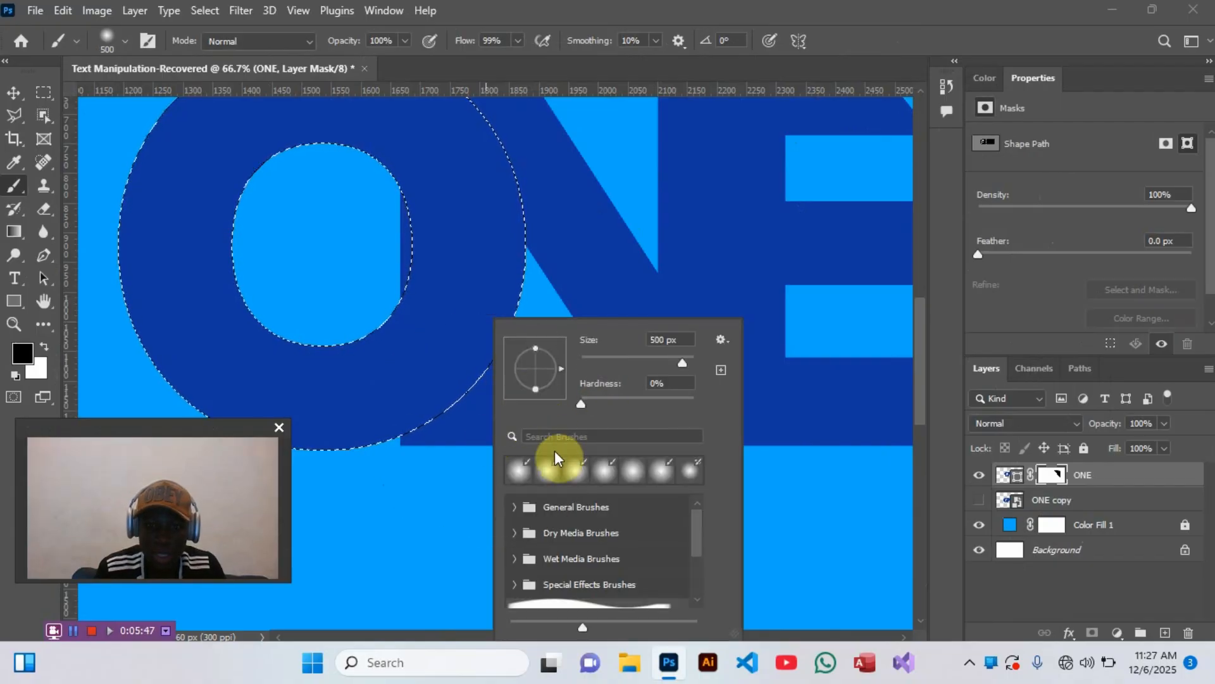
left_click(515, 506)
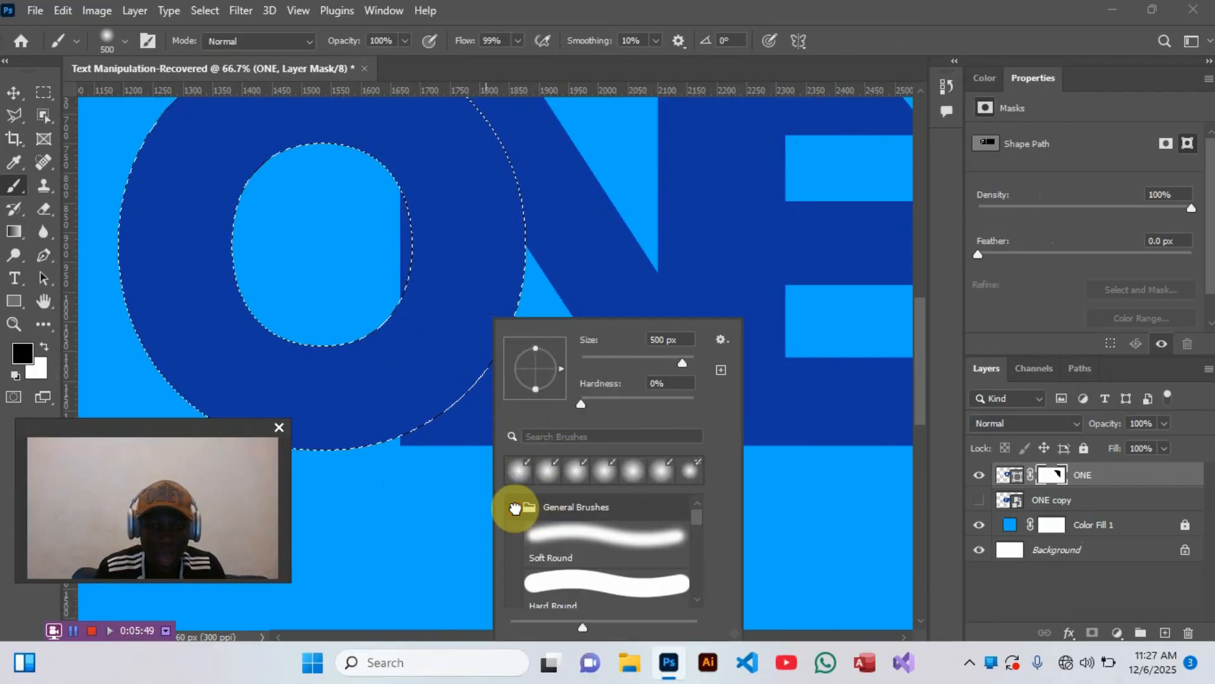
left_click(565, 586)
double_click(563, 581)
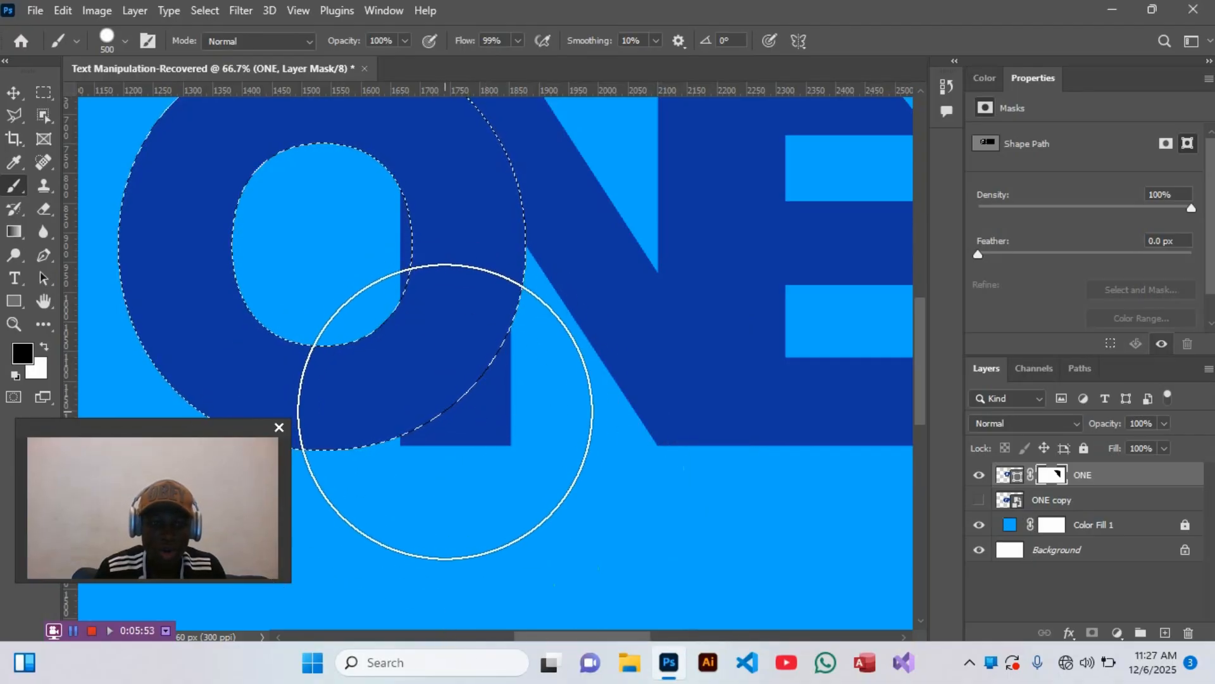
- Set the brush size to 300 px and paint black on the ONE layer's mask over the N's stem outside the O's outline and inside its counter
key("[")
key("[")
key("[")
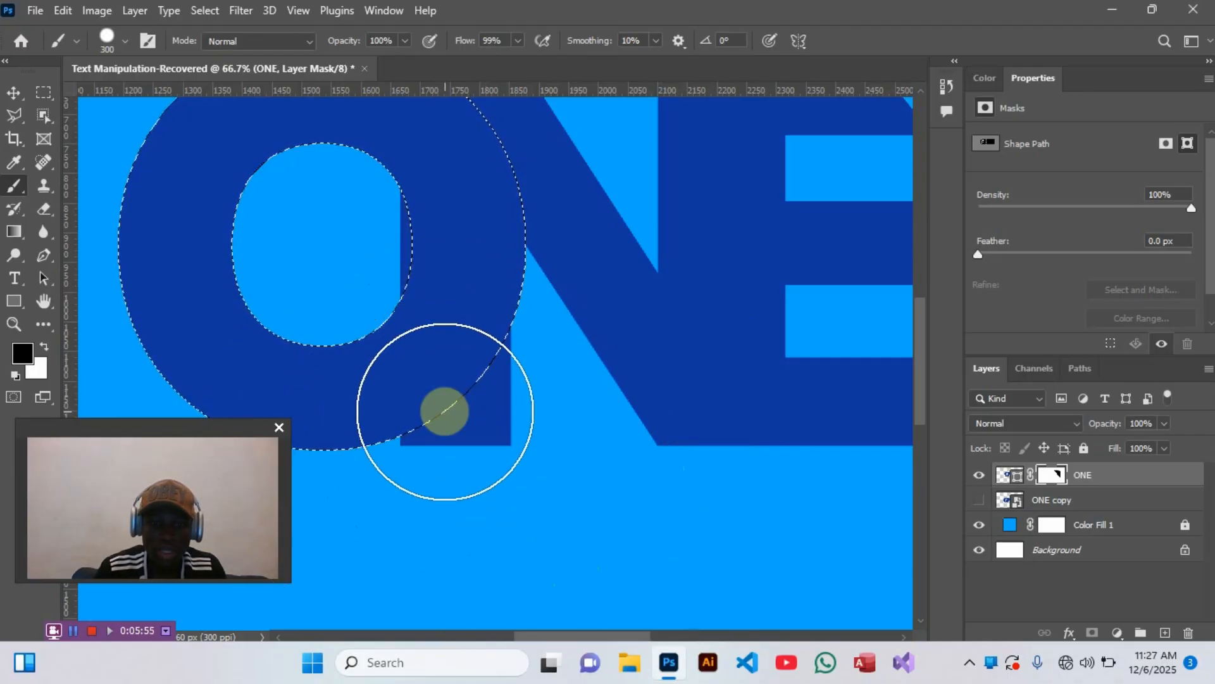
key("[")
key("[")
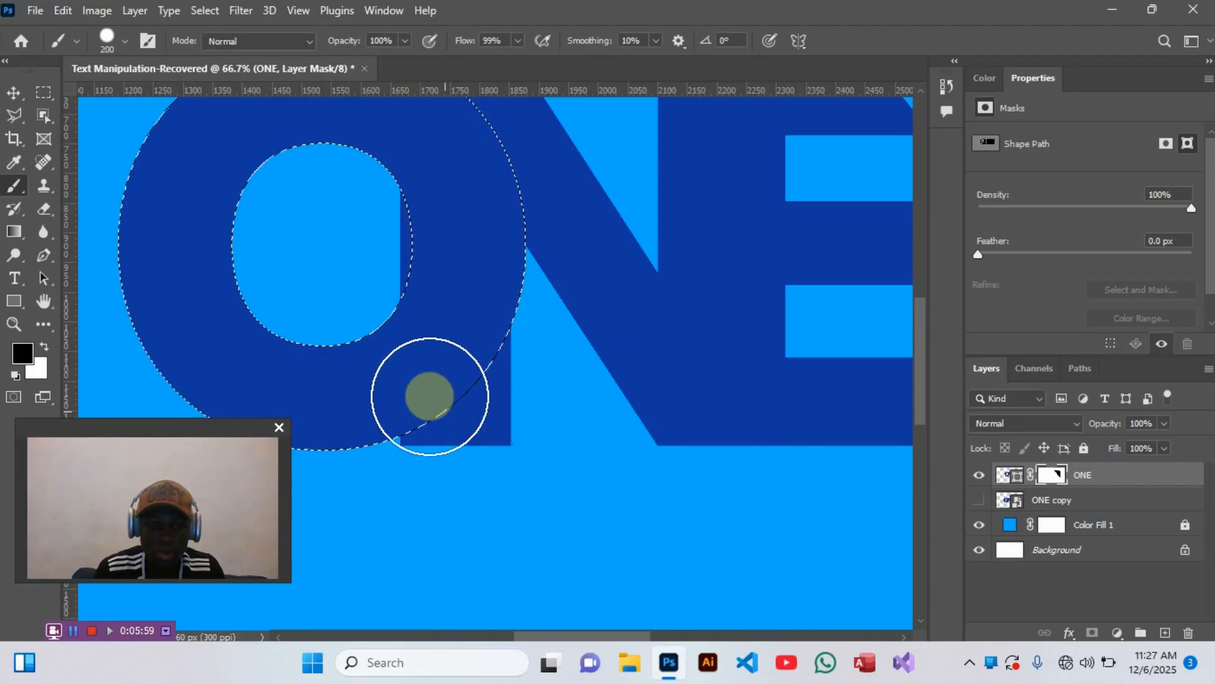
key("[")
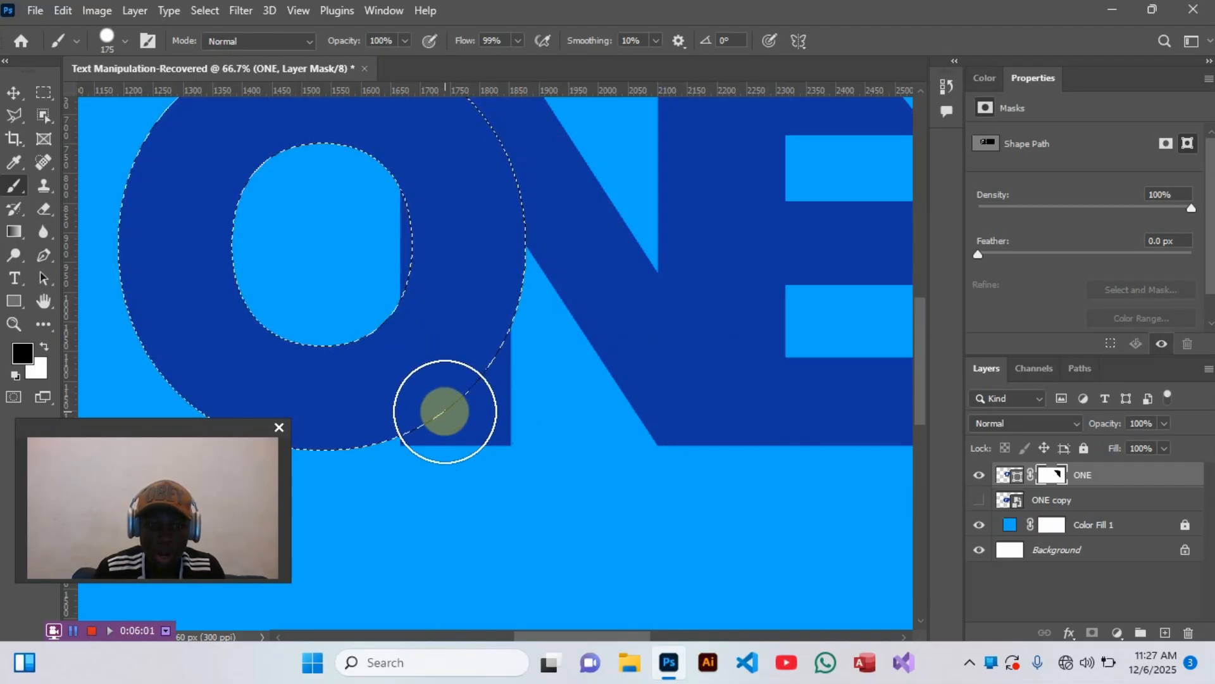
key("]")
key("]")
key("[")
key("[")
key("[")
key("[")
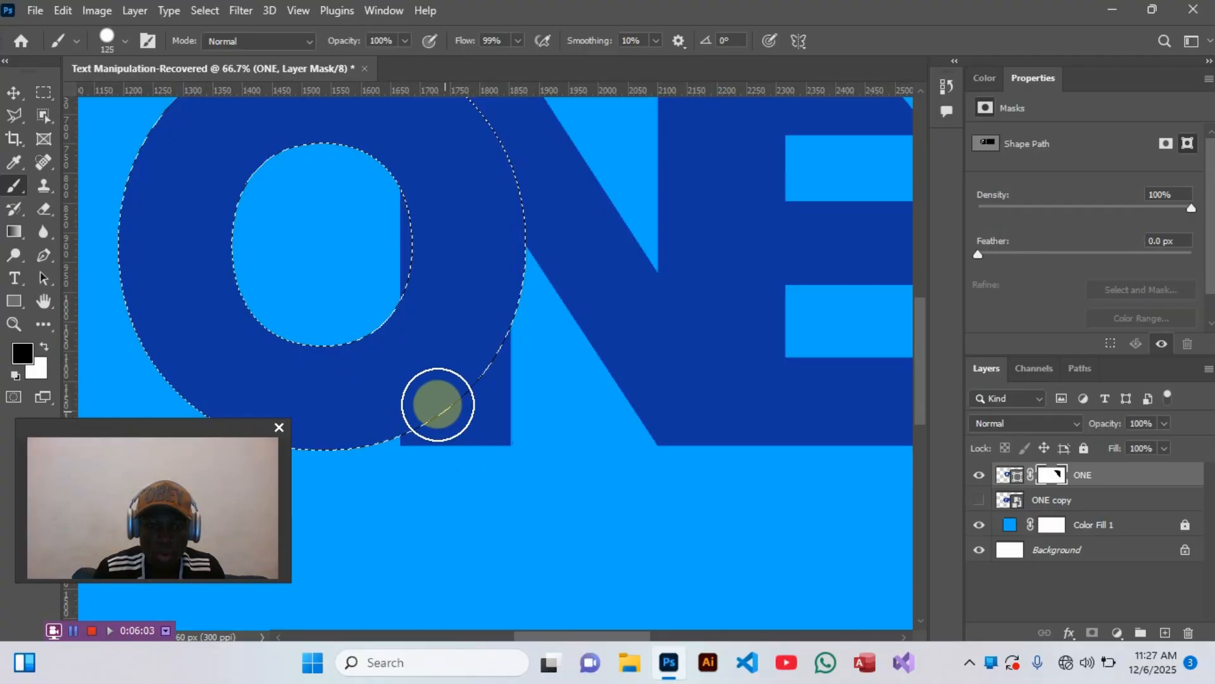
key("]")
key("]")
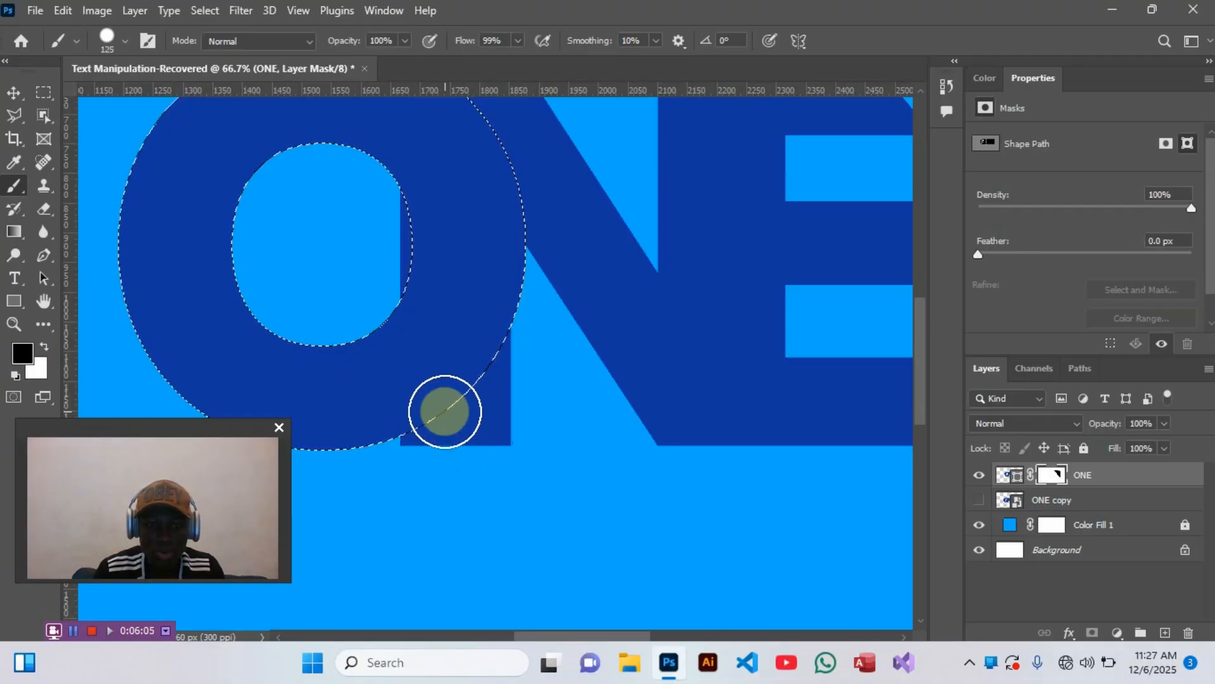
key("]")
key("]")
key("]")
key("]")
key("]")
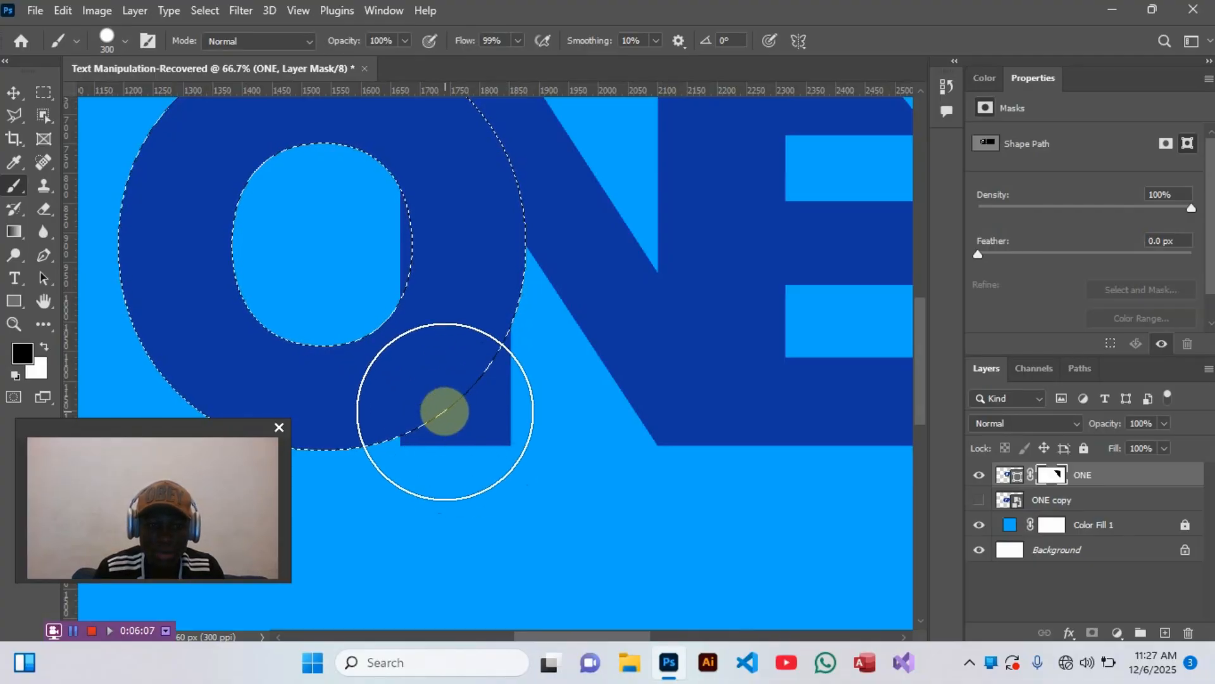
mouse_move(444, 412)
left_mouse_down()
mouse_move(462, 407)
mouse_move(439, 420)
mouse_move(432, 411)
mouse_move(443, 366)
mouse_move(435, 397)
mouse_move(381, 221)
mouse_move(378, 279)
left_mouse_up()
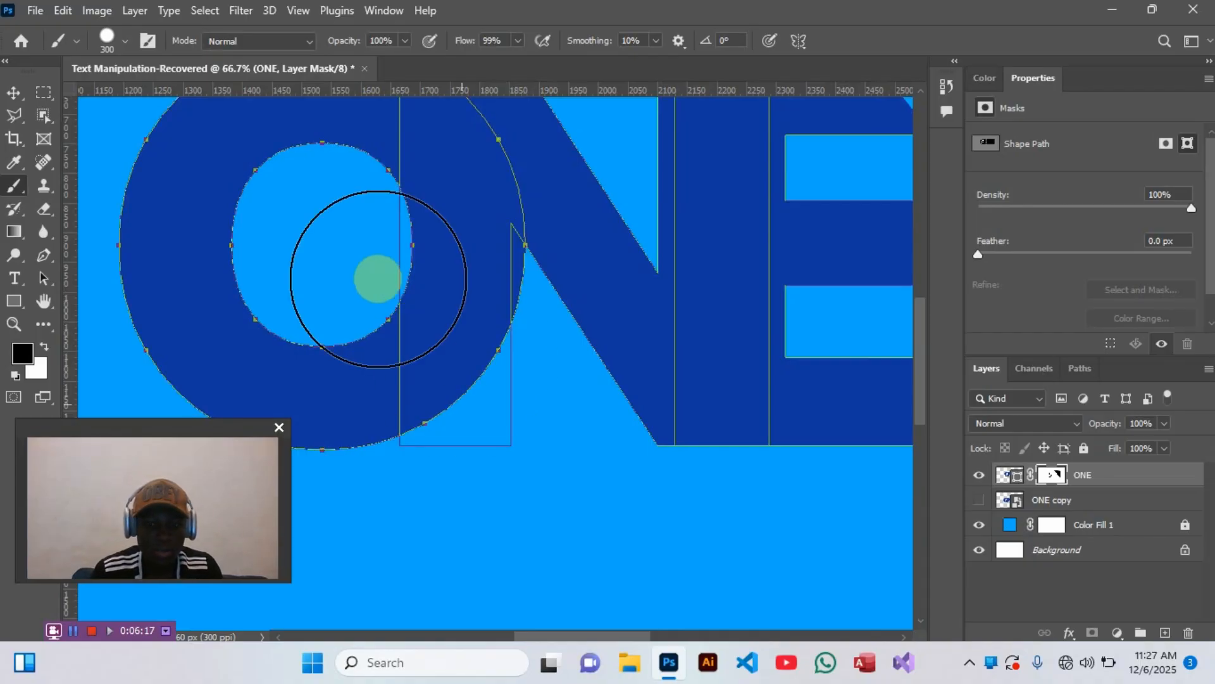
- Switch to the Move tool and deselect the ONE layer to view the whole wordmark without path outlines
key("v")
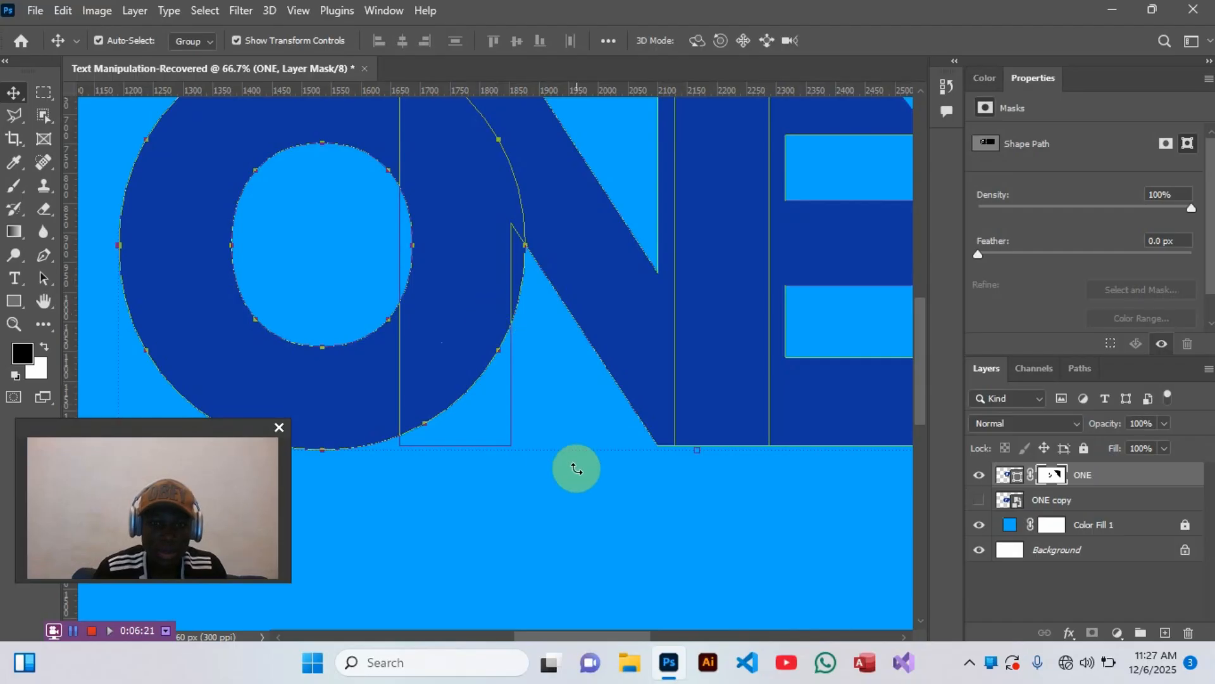
key("ctrl+t")
key("ctrl+minus")
key("ctrl+minus")
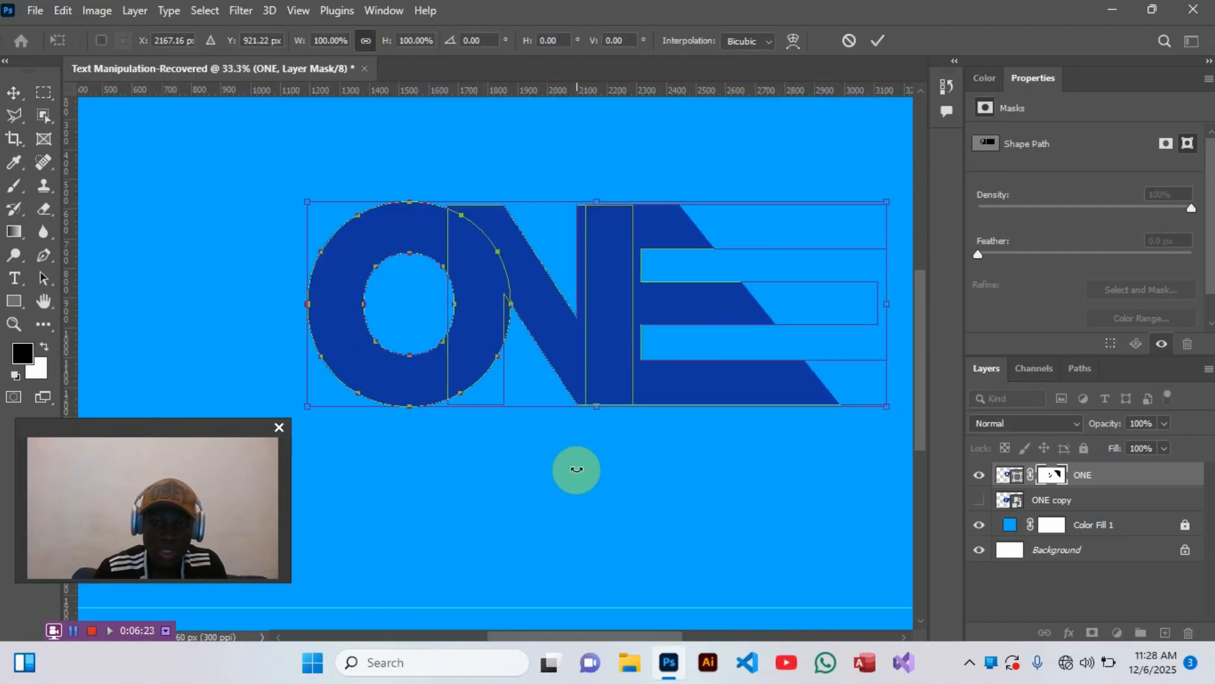
left_click(878, 40)
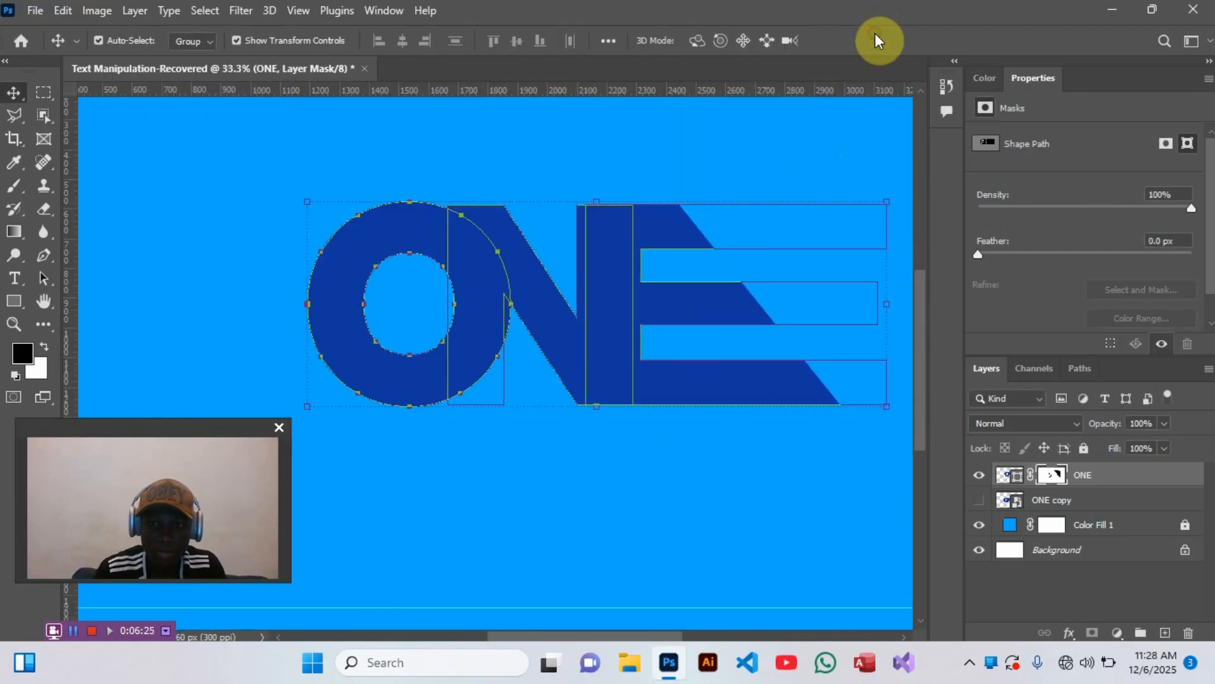
left_click(787, 141)
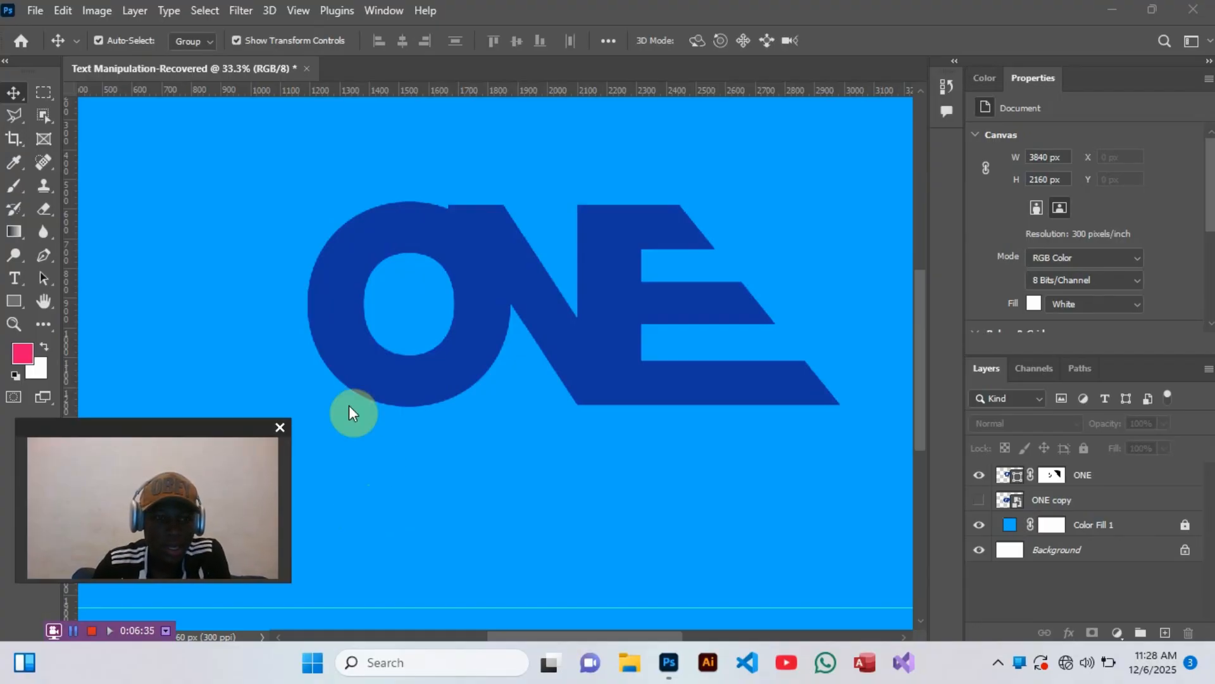
- Select the N's path in the ONE layer with the Path Selection tool, duplicate it onto its own layer, and check the duplicate in isolation
left_click(42, 282)
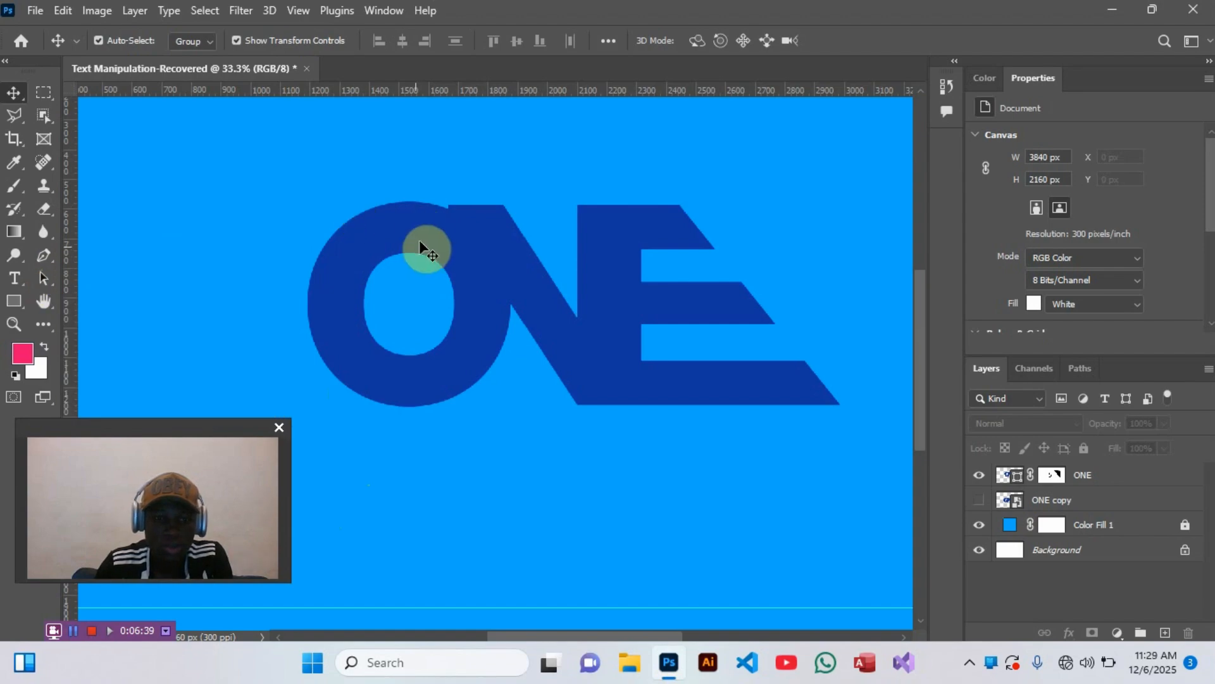
left_click_drag(42, 280, 127, 281)
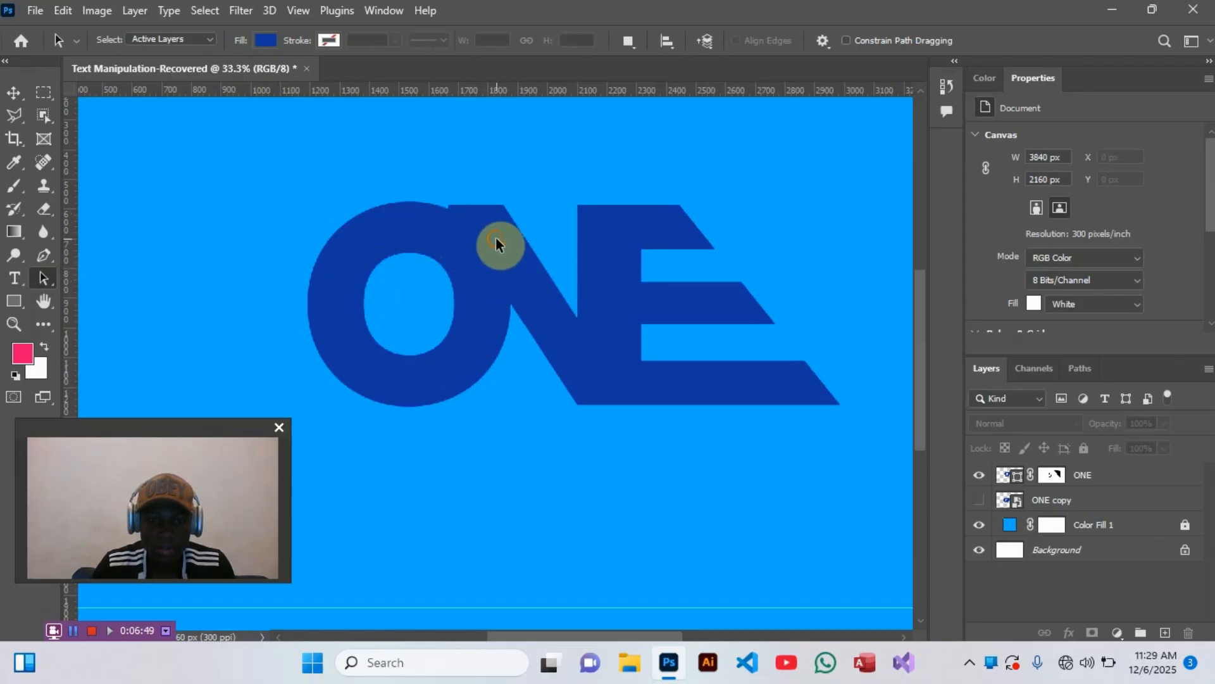
left_click(1051, 476)
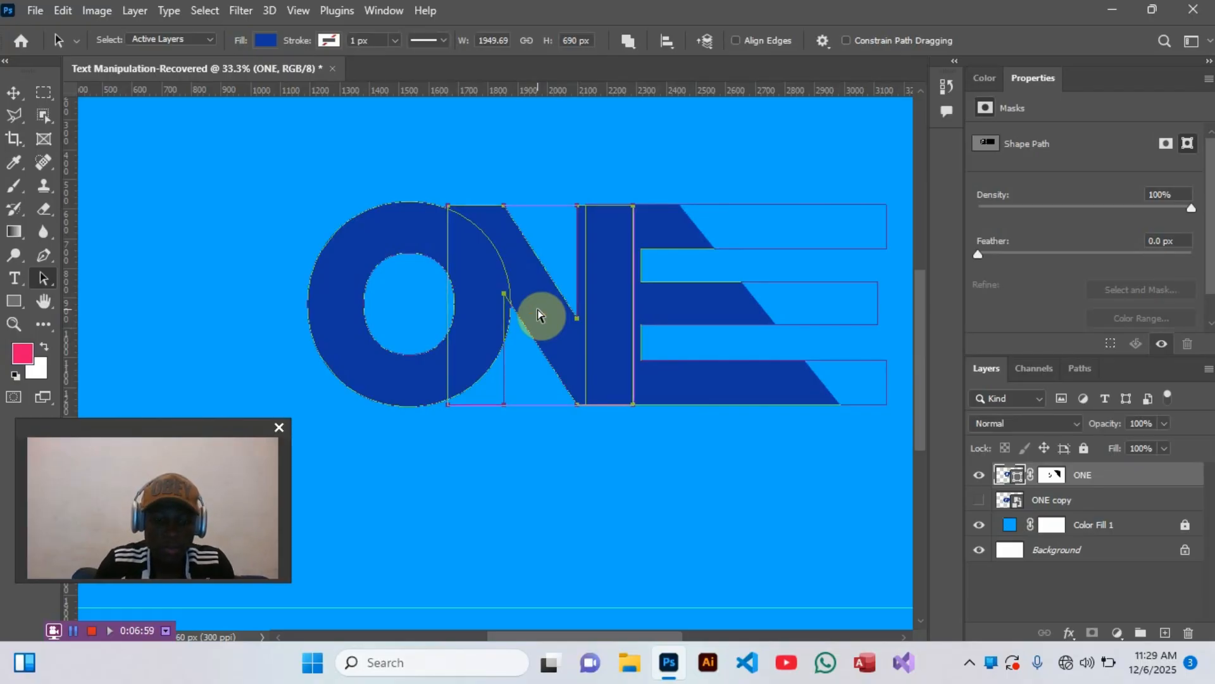
key("ctrl+j")
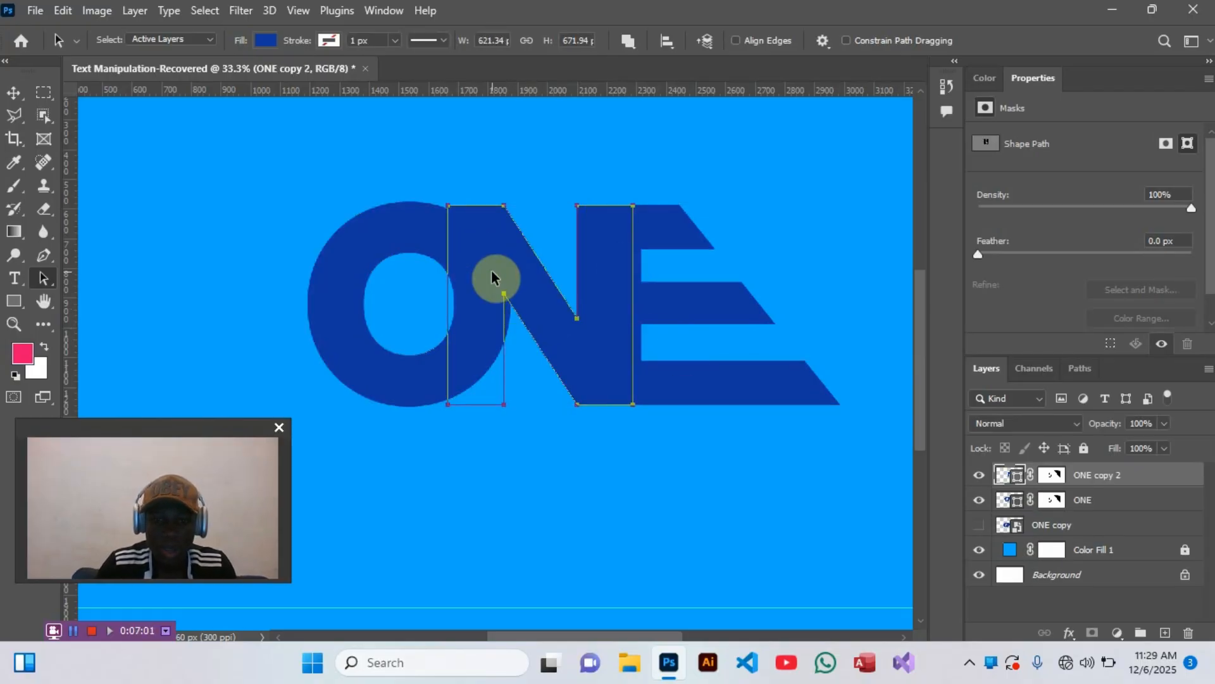
left_click(979, 500)
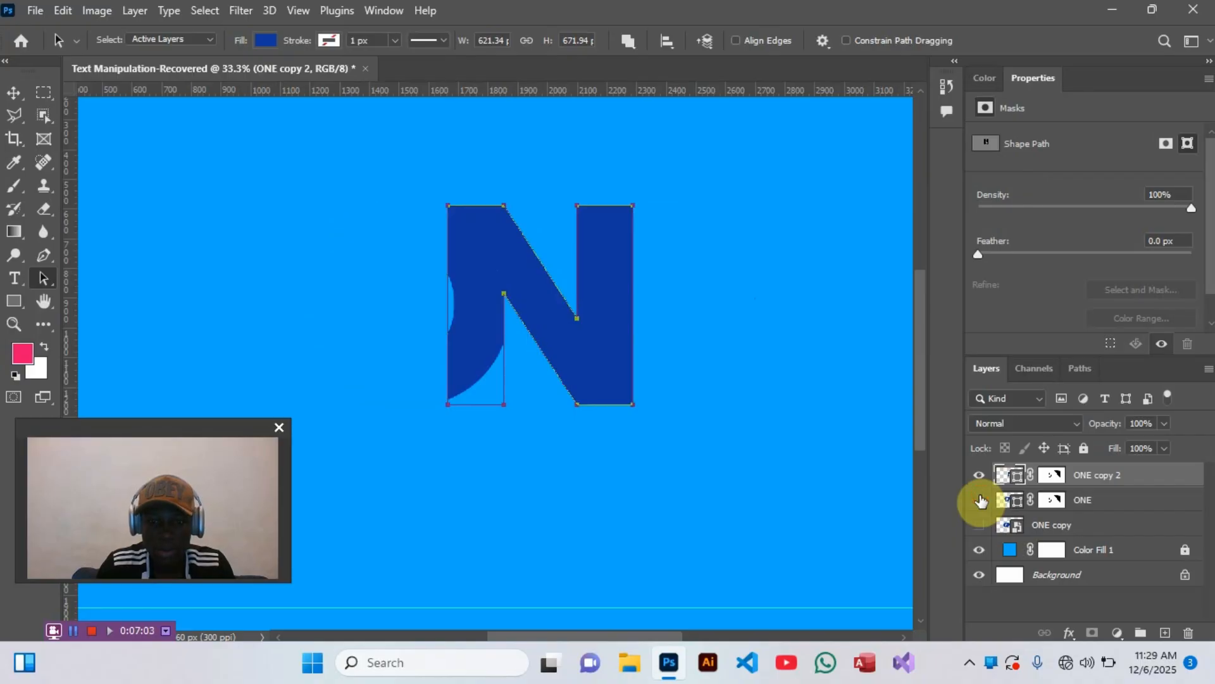
left_click(979, 500)
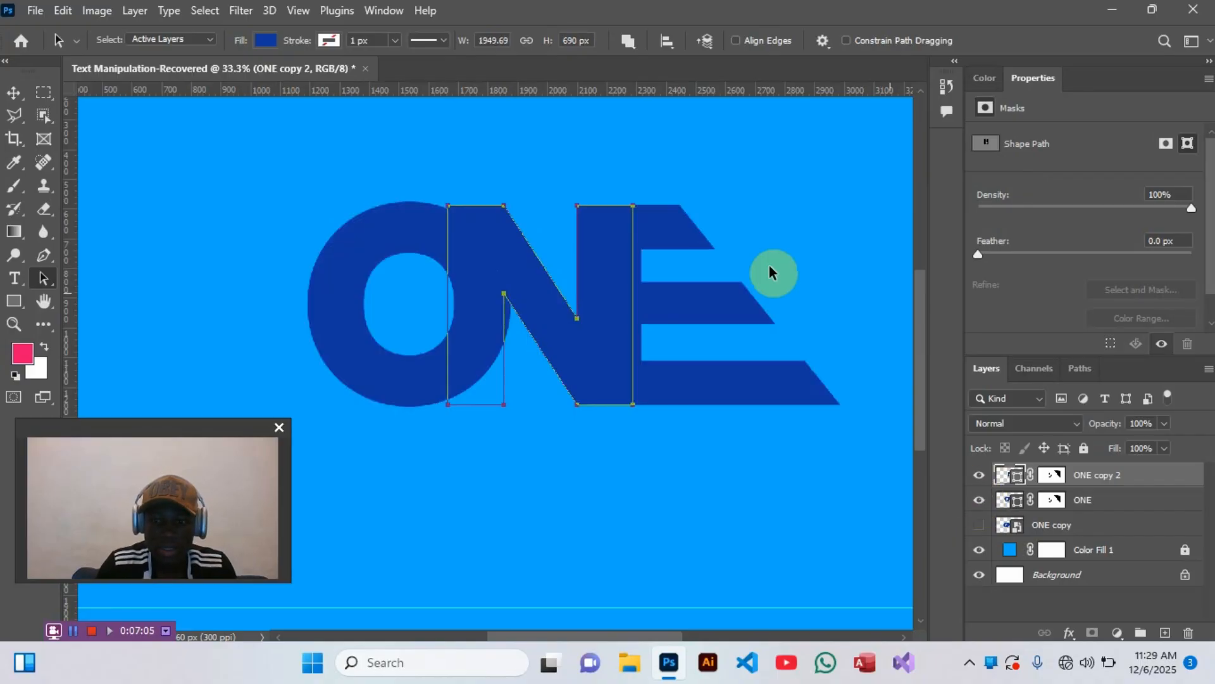
- Hide the duplicated N layer and load the N's path from the ONE layer as a selection
left_click(977, 476)
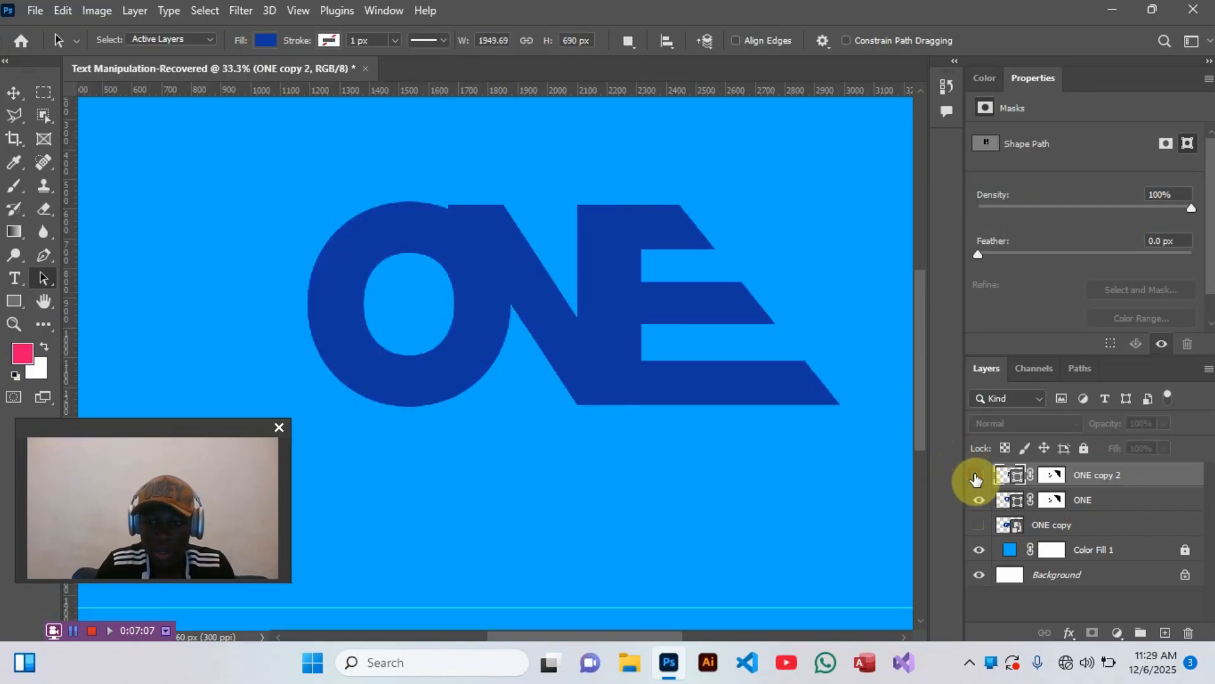
left_click(1092, 504)
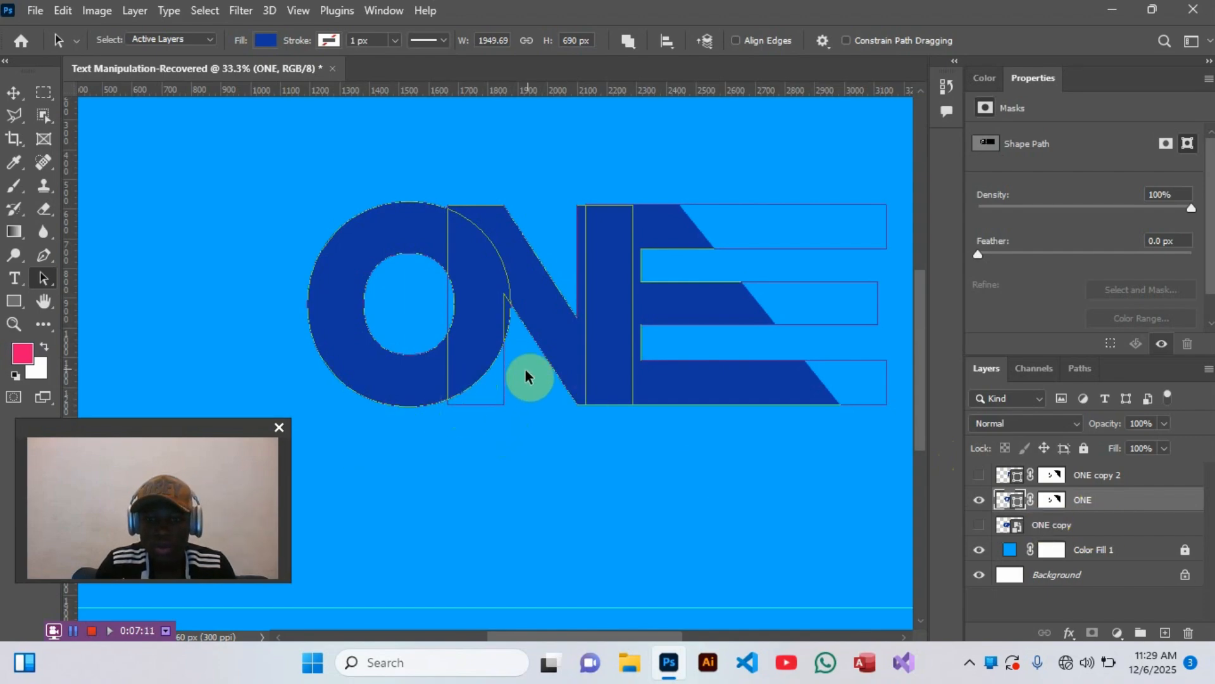
left_click(559, 347)
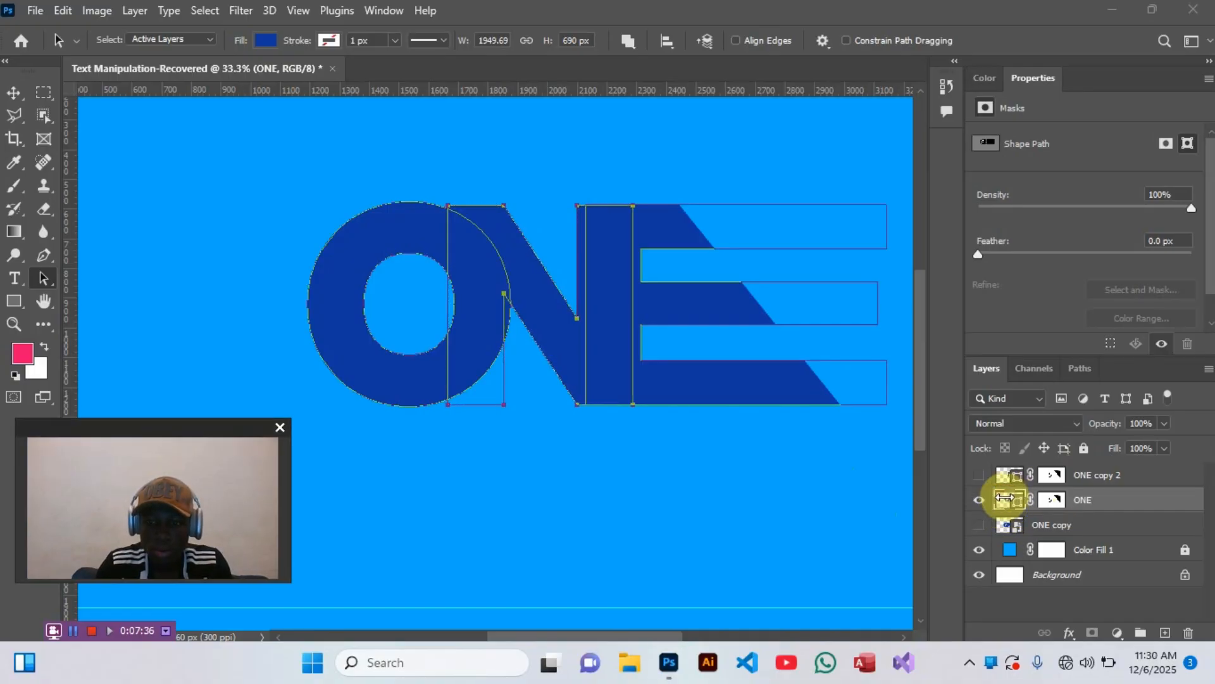
left_click(1006, 498, "ctrl")
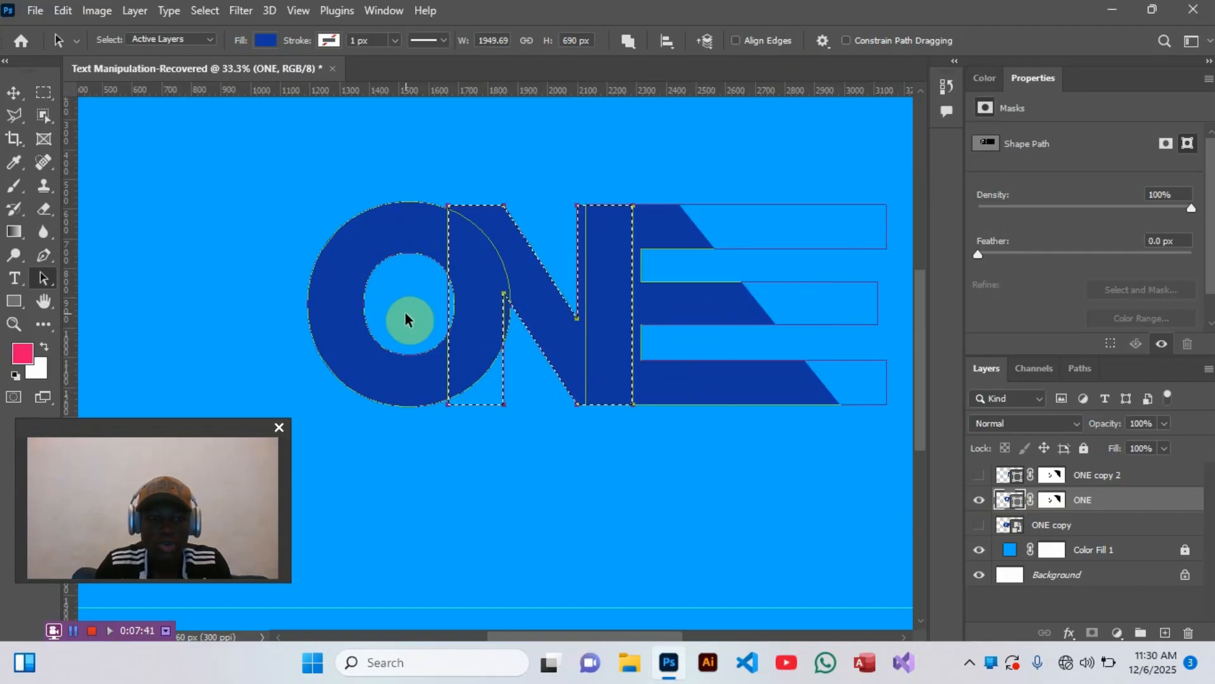
- Expand the N-shaped selection by 27 pixels
left_click(209, 11)
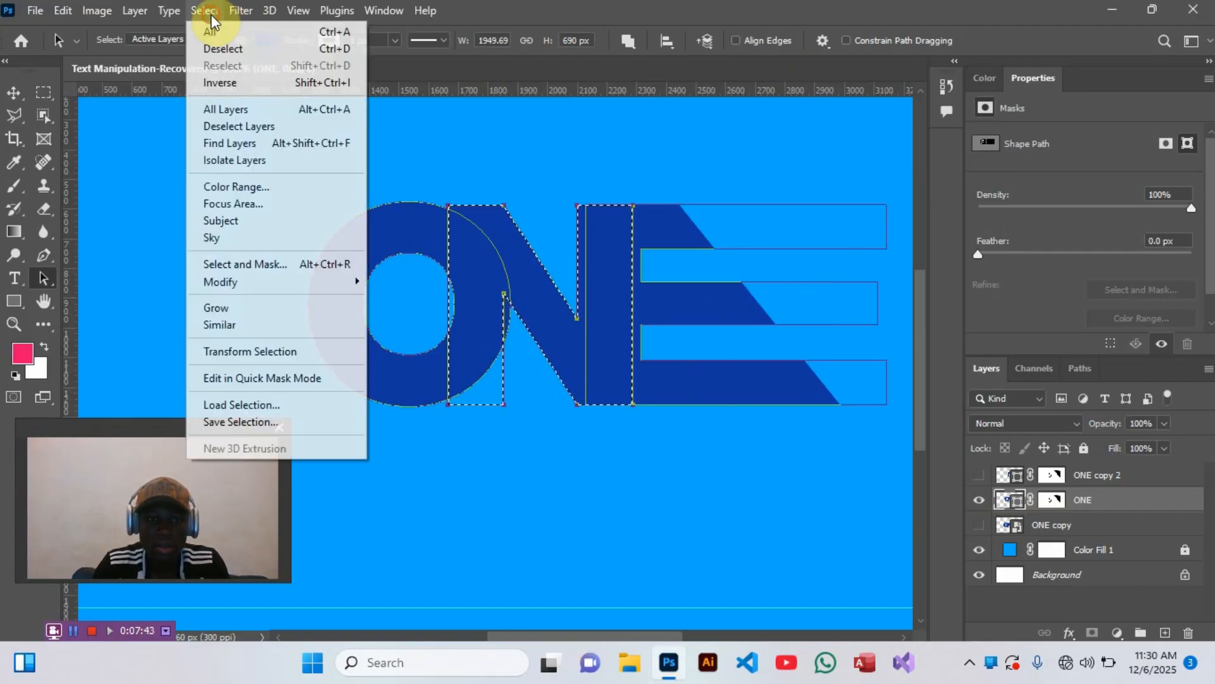
mouse_move(318, 286)
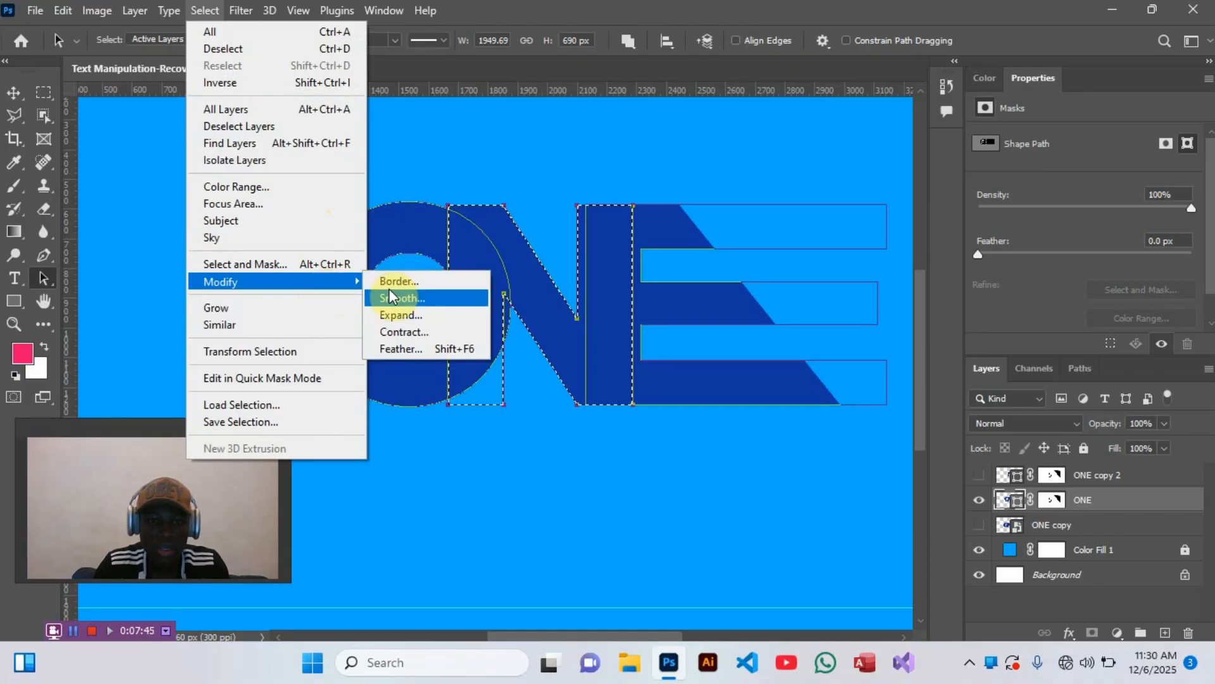
left_click(415, 318)
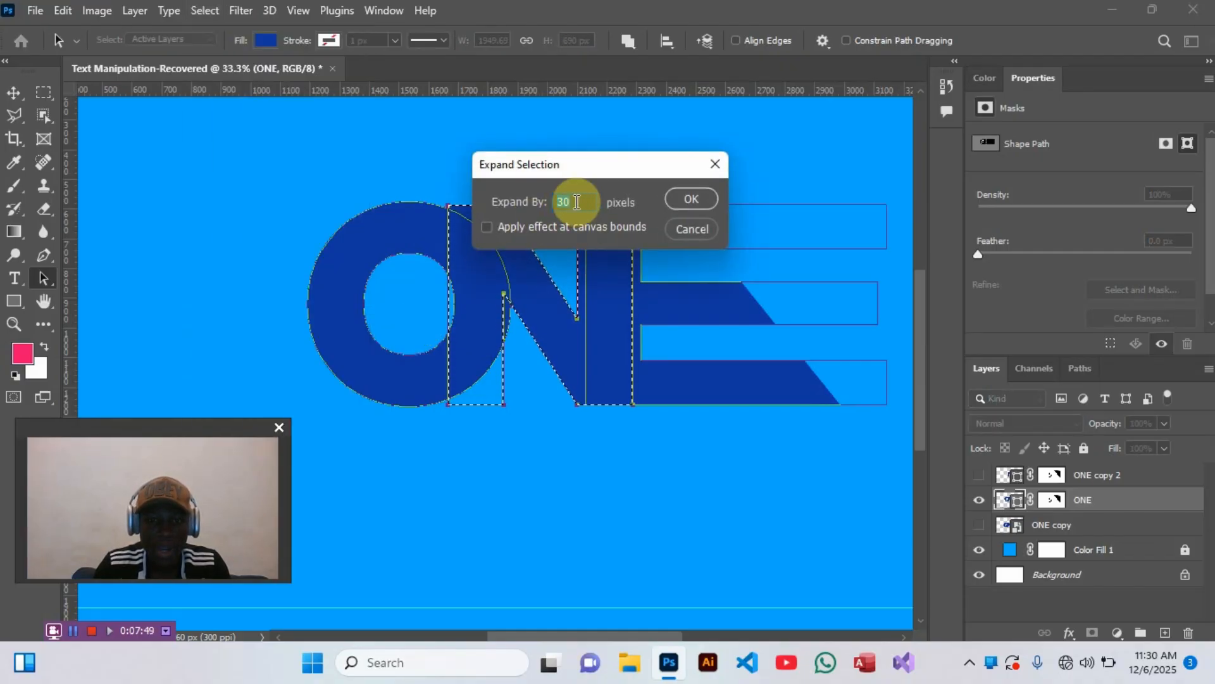
type("27")
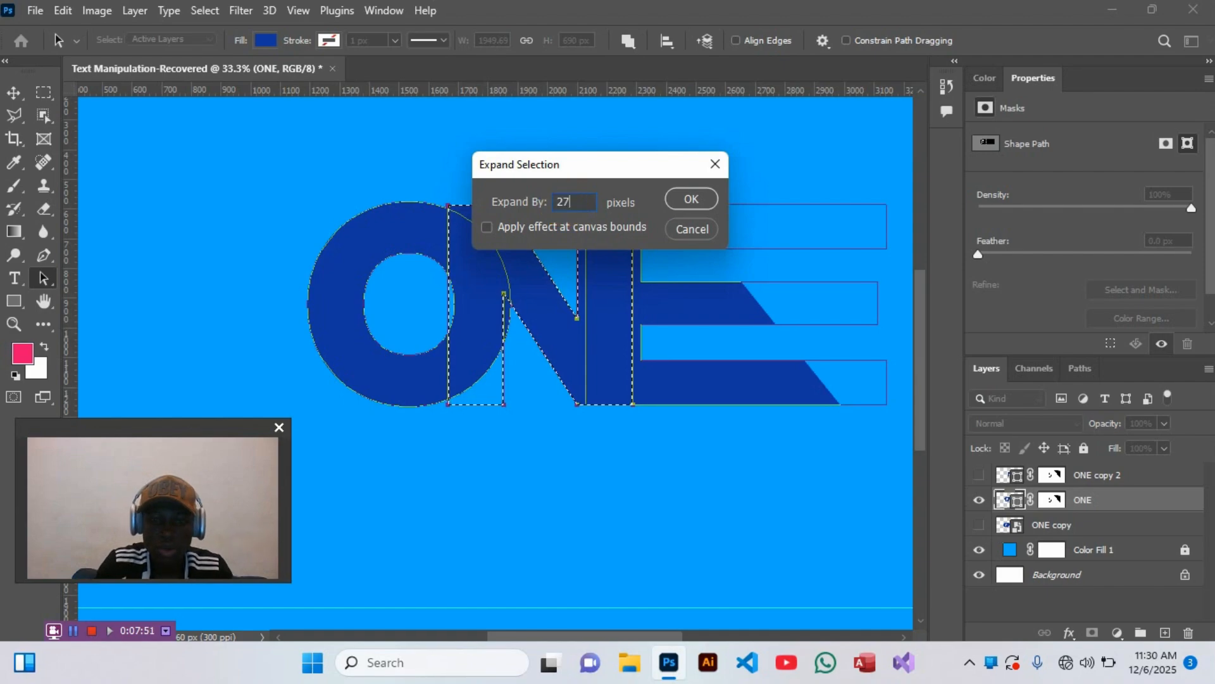
left_click(673, 196)
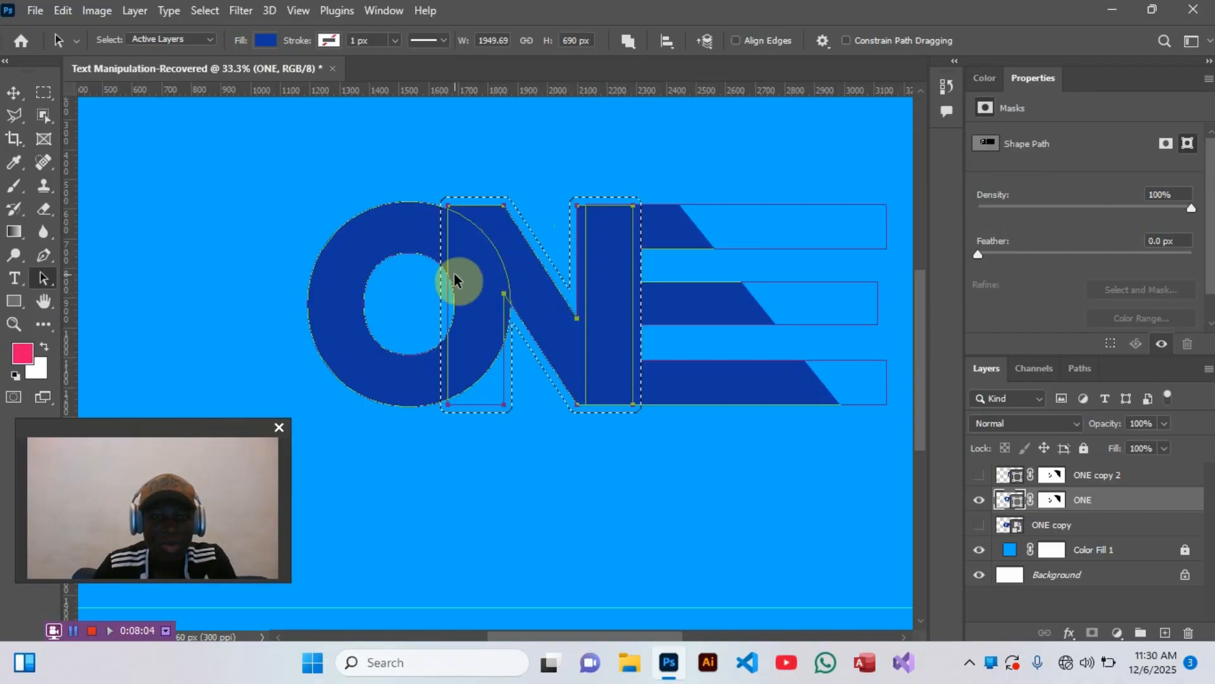
- Paint black on the ONE layer's mask with a 175 px brush inside the selection, cutting the O's upper arc along the N's outer stem edge
left_click(1051, 500)
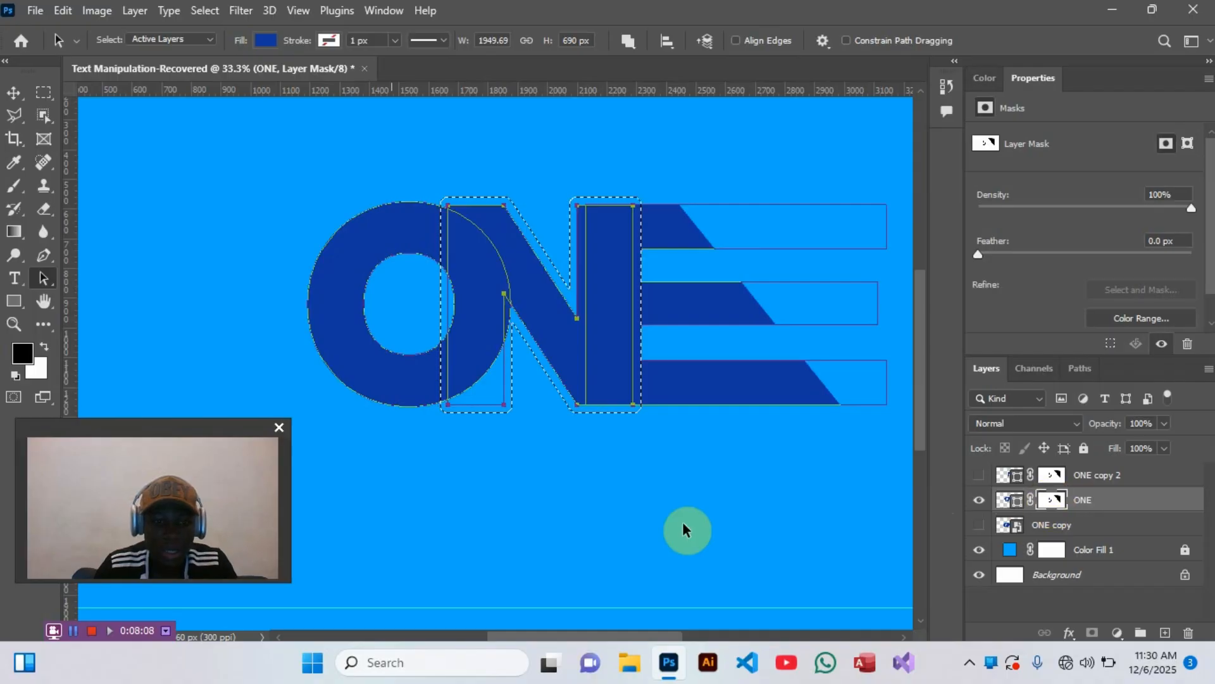
left_click(11, 194)
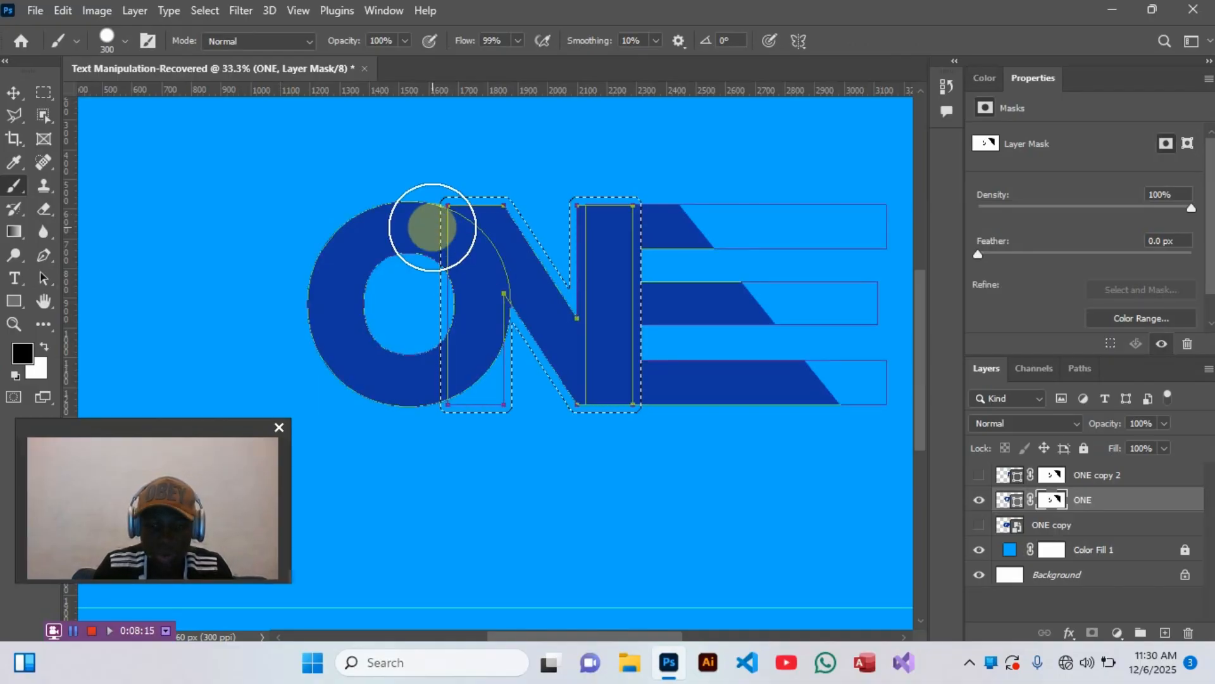
key("bracketleft")
key("bracketleft")
key("bracketleft")
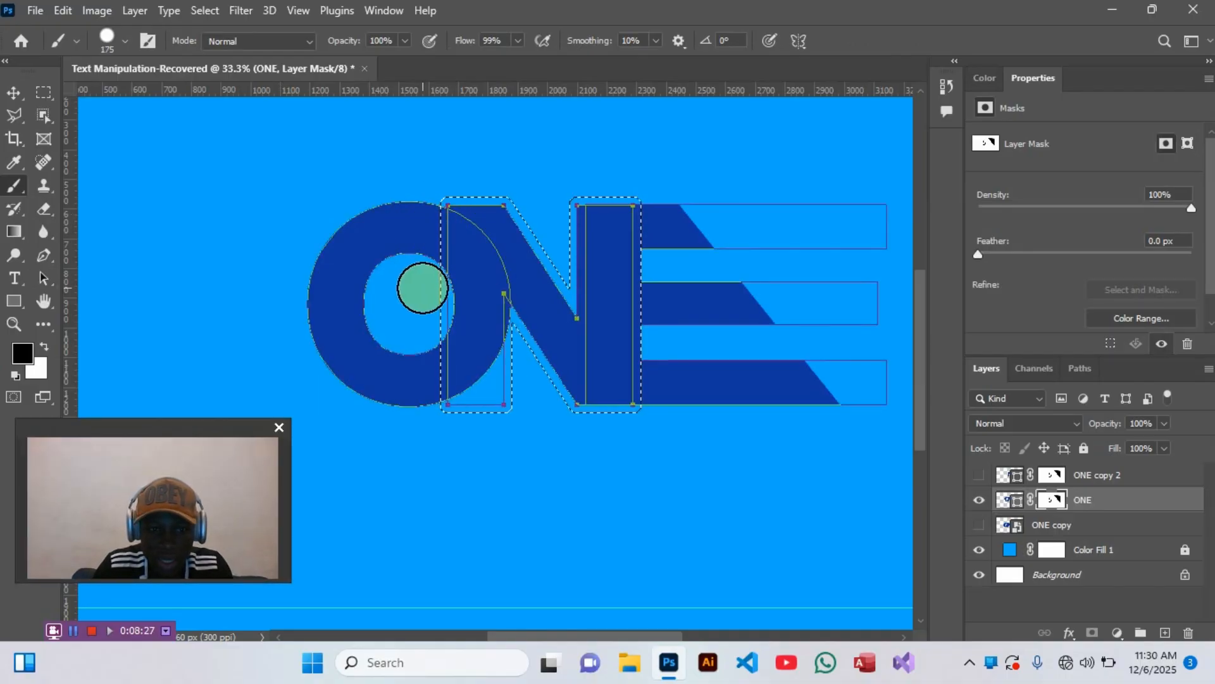
left_click(423, 288)
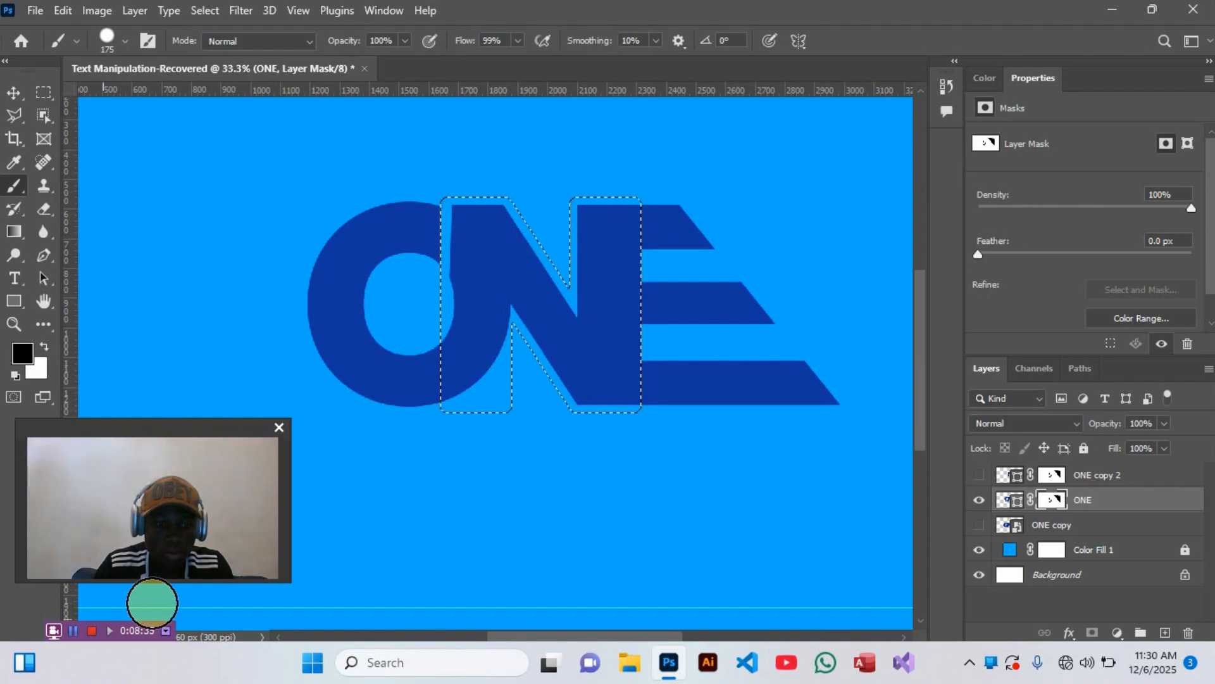
left_click(74, 631)
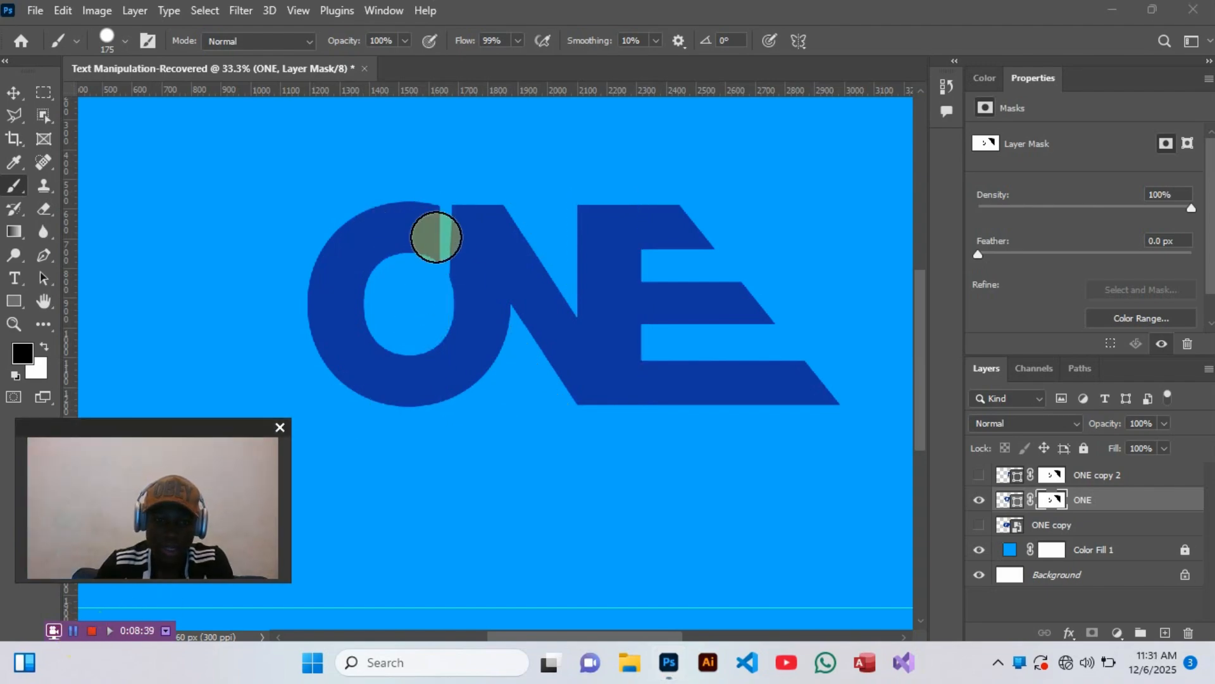
- Show the duplicated N layer again and deselect the expanded N selection
left_click(981, 479)
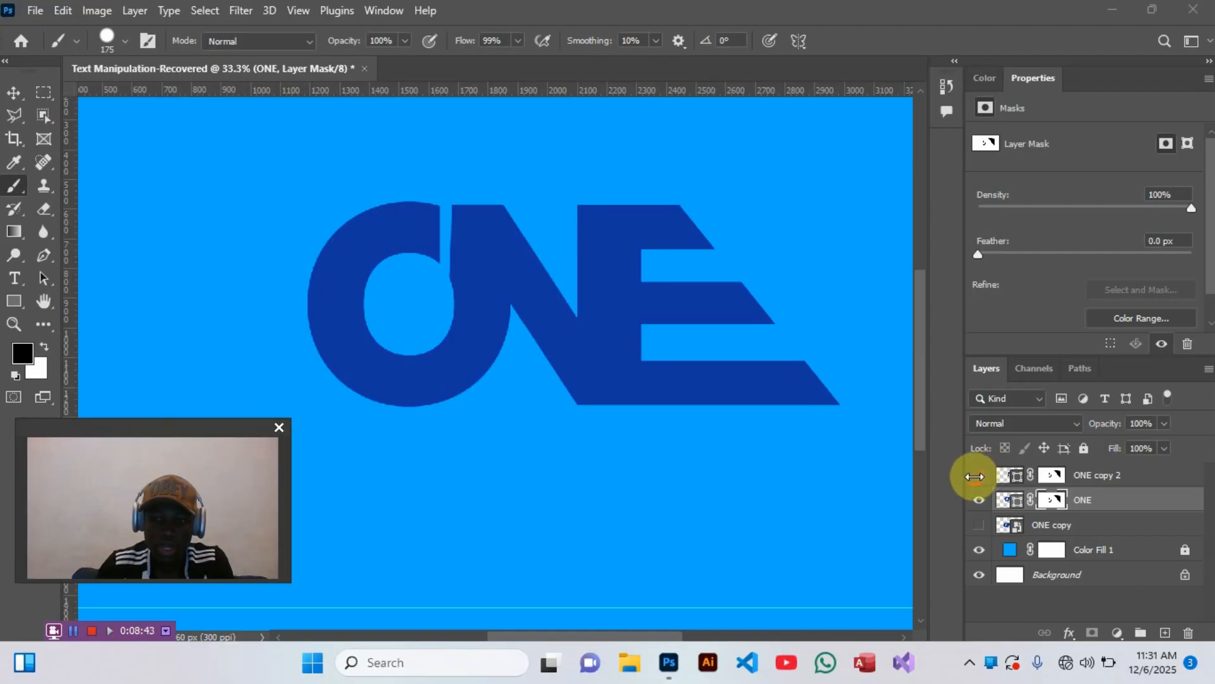
left_click(980, 476)
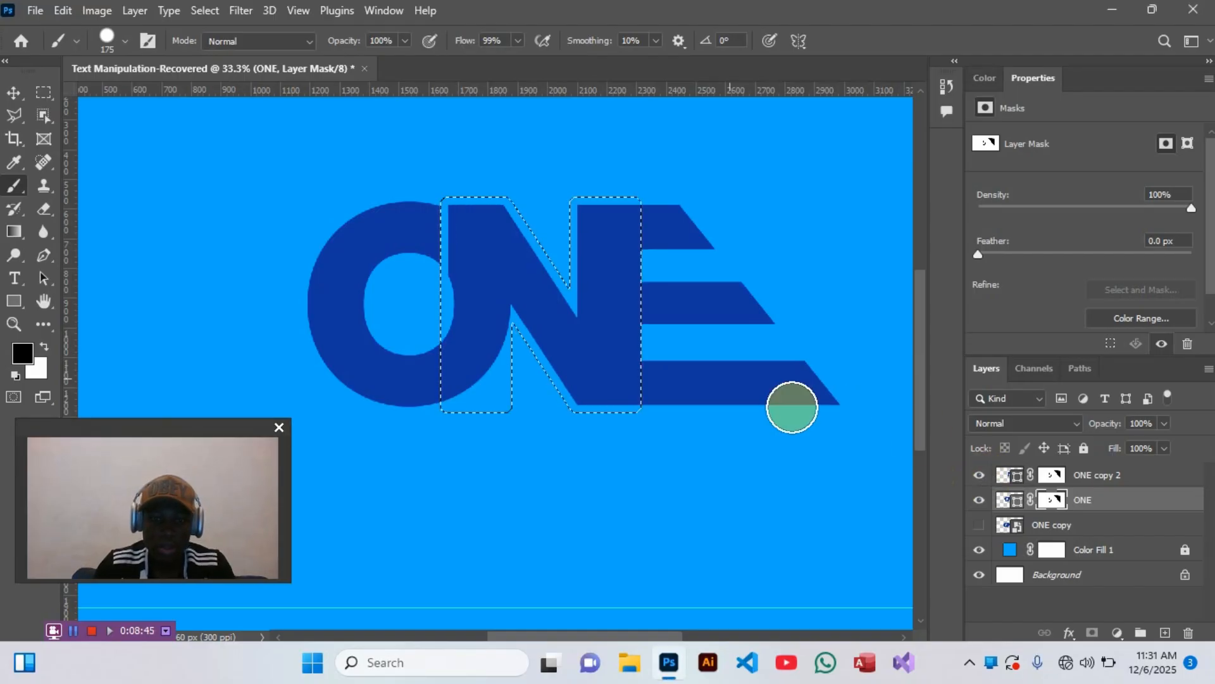
key("ctrl")
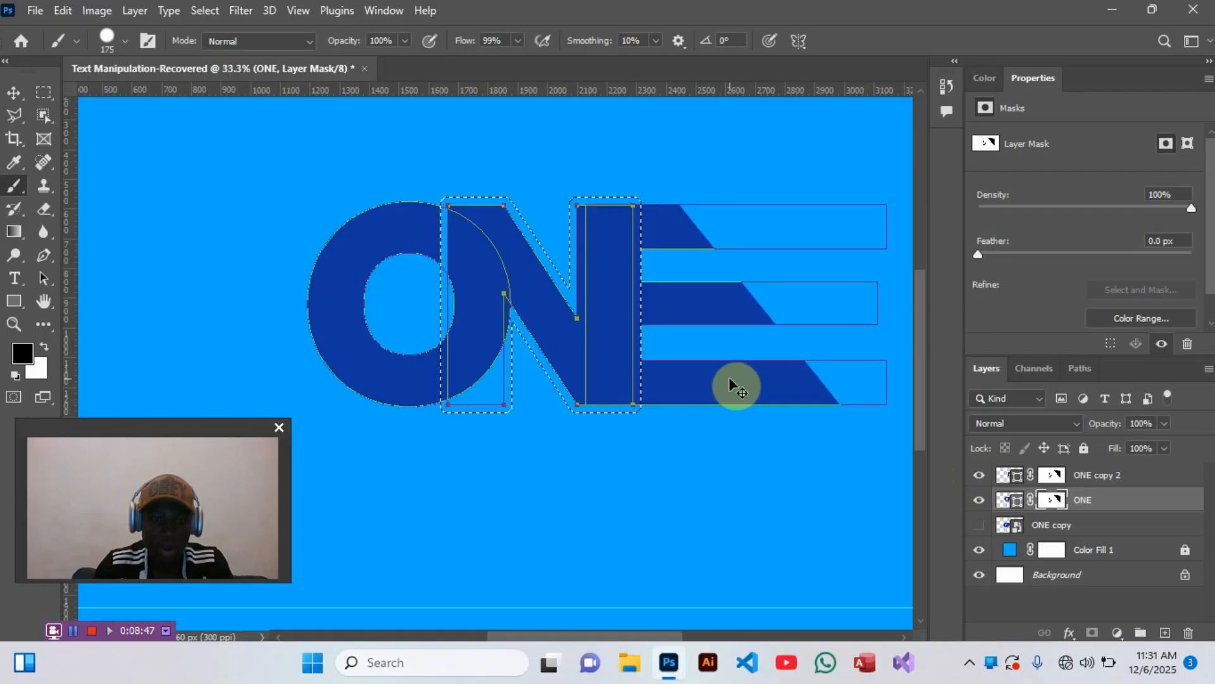
key("ctrl+d")
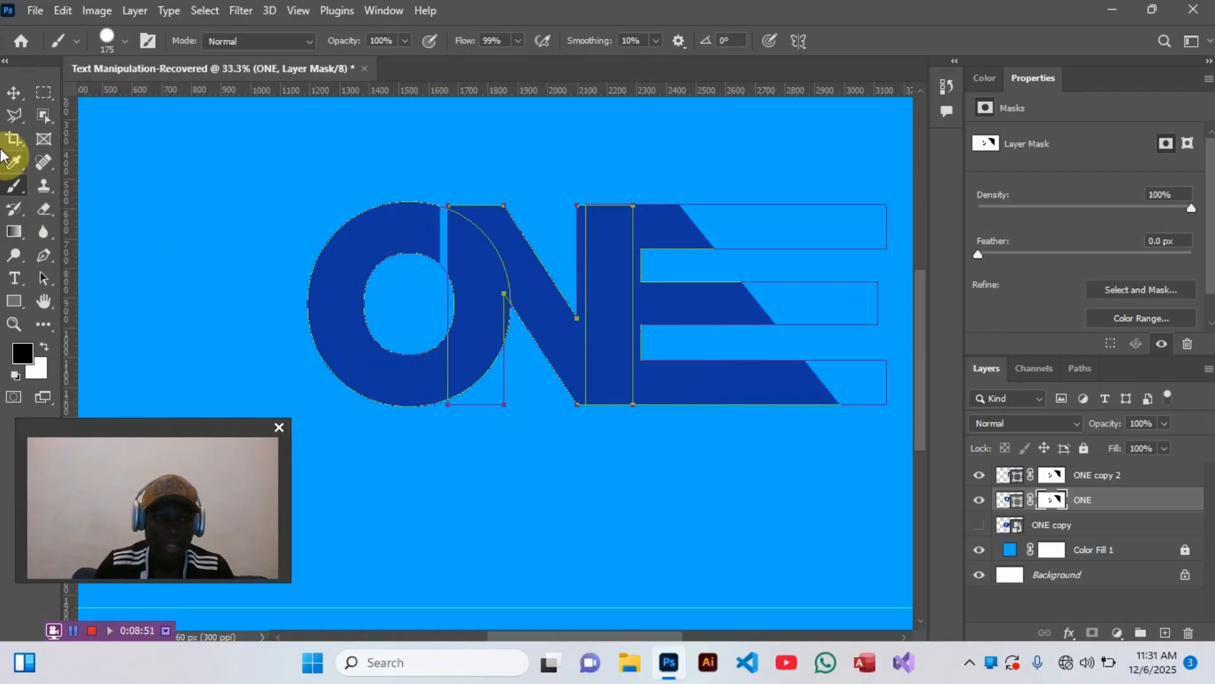
- Deselect the ONE layer and add a horizontal text layer reading "1" in the empty area below the wordmark
left_click(13, 95)
left_click(172, 208)
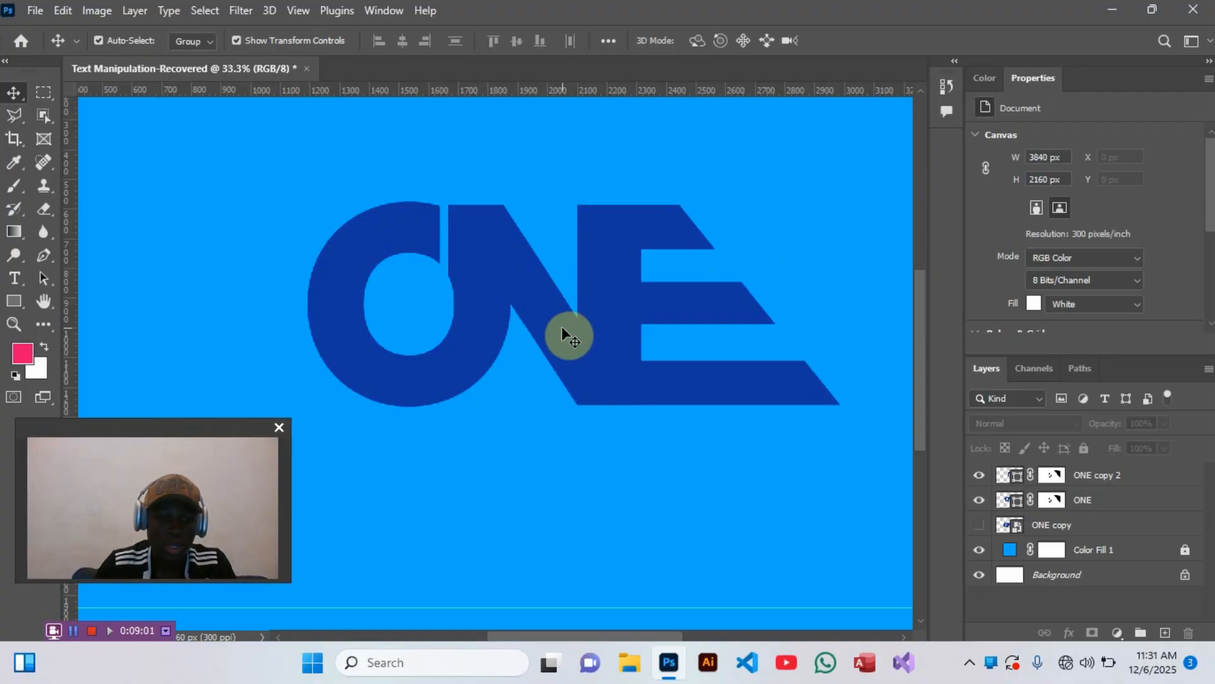
left_click(14, 281)
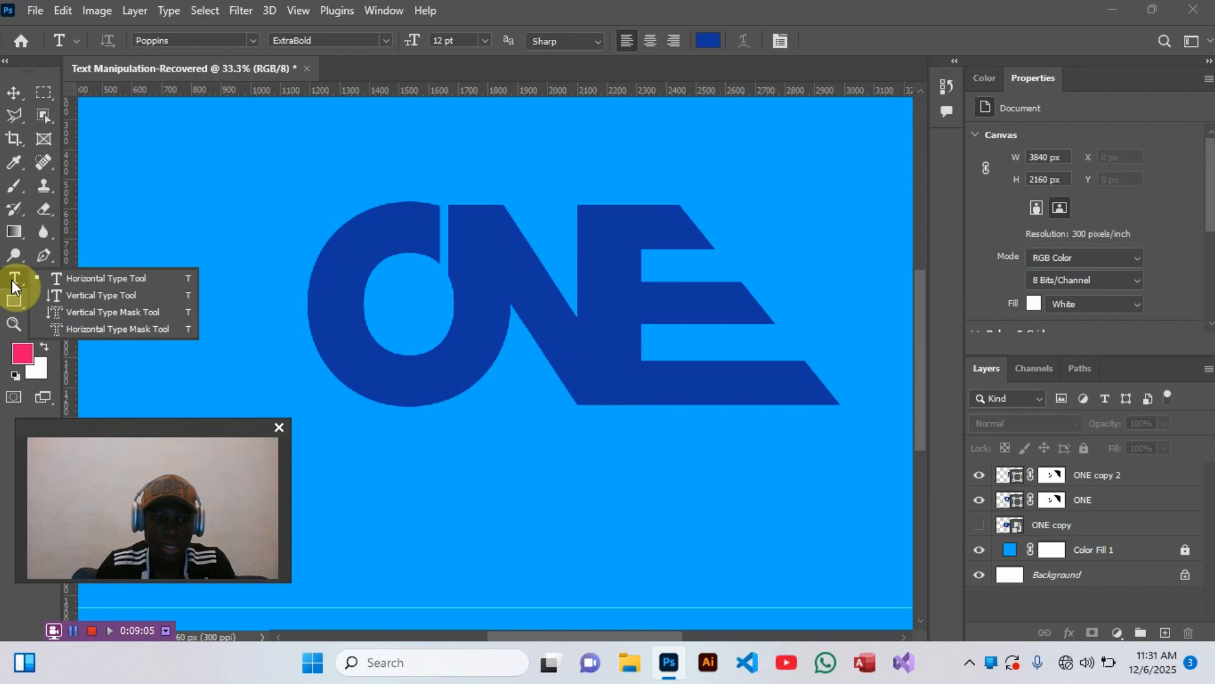
left_click(75, 280)
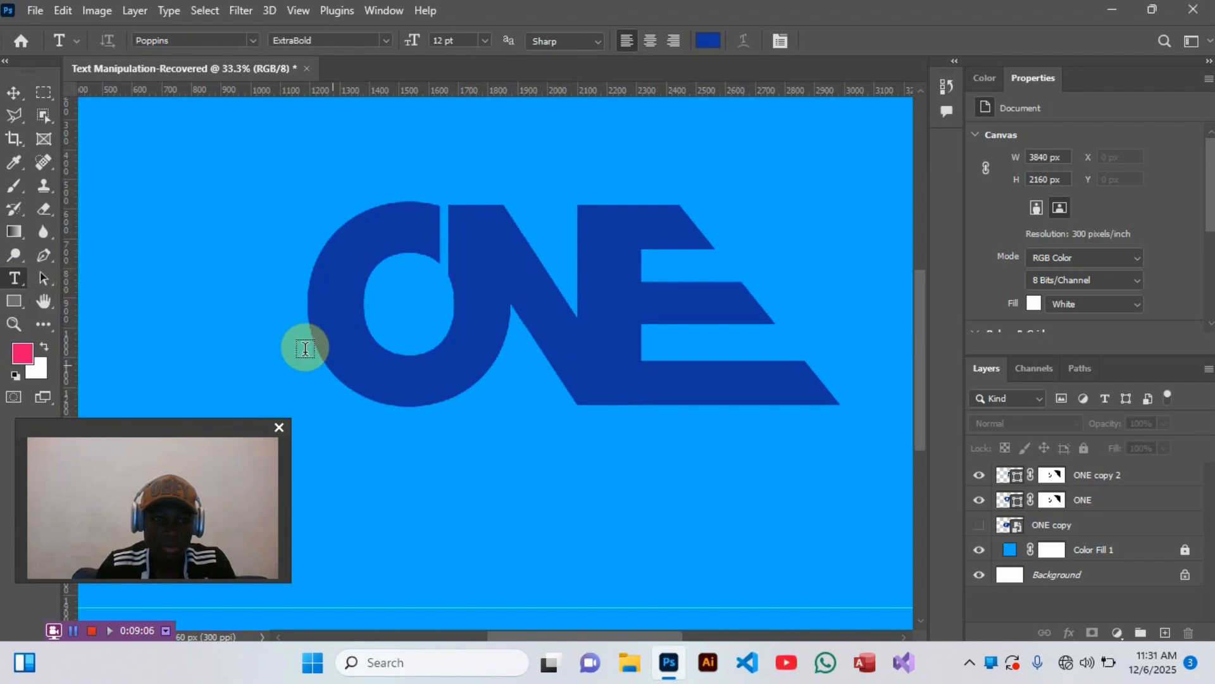
left_click(464, 482)
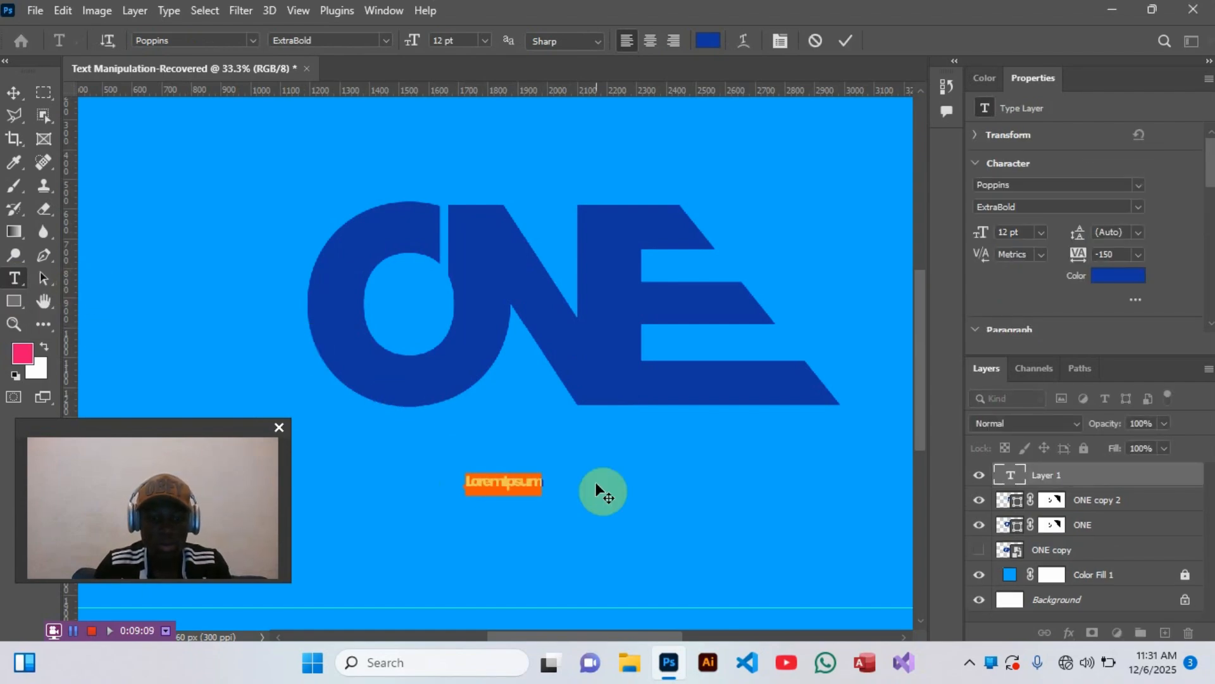
key("BackSpace")
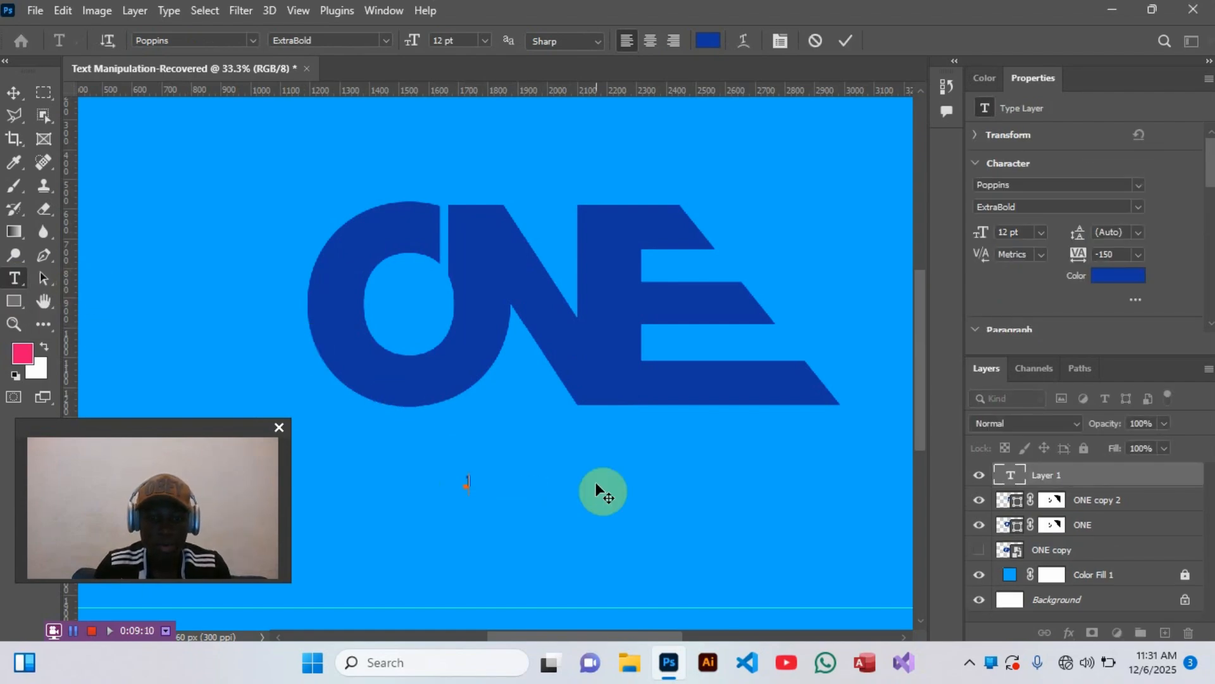
type("1")
left_click(841, 48)
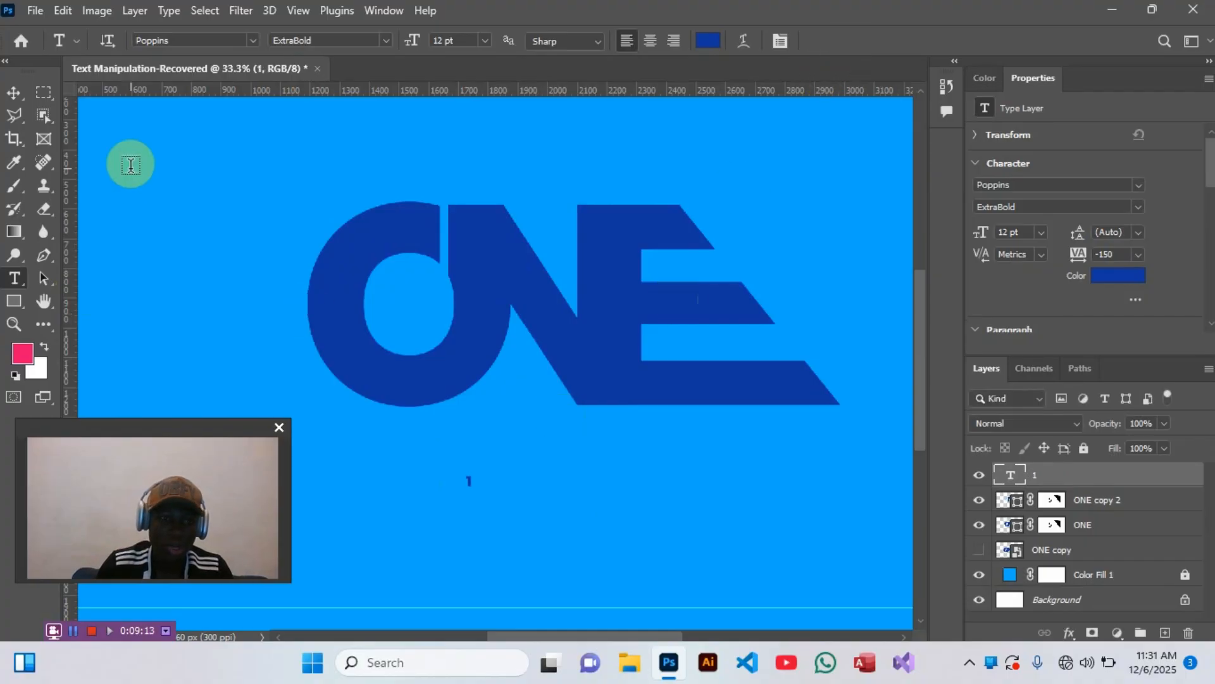
- Scale the 1 below the wordmark up to about 144 pt
left_click(9, 94)
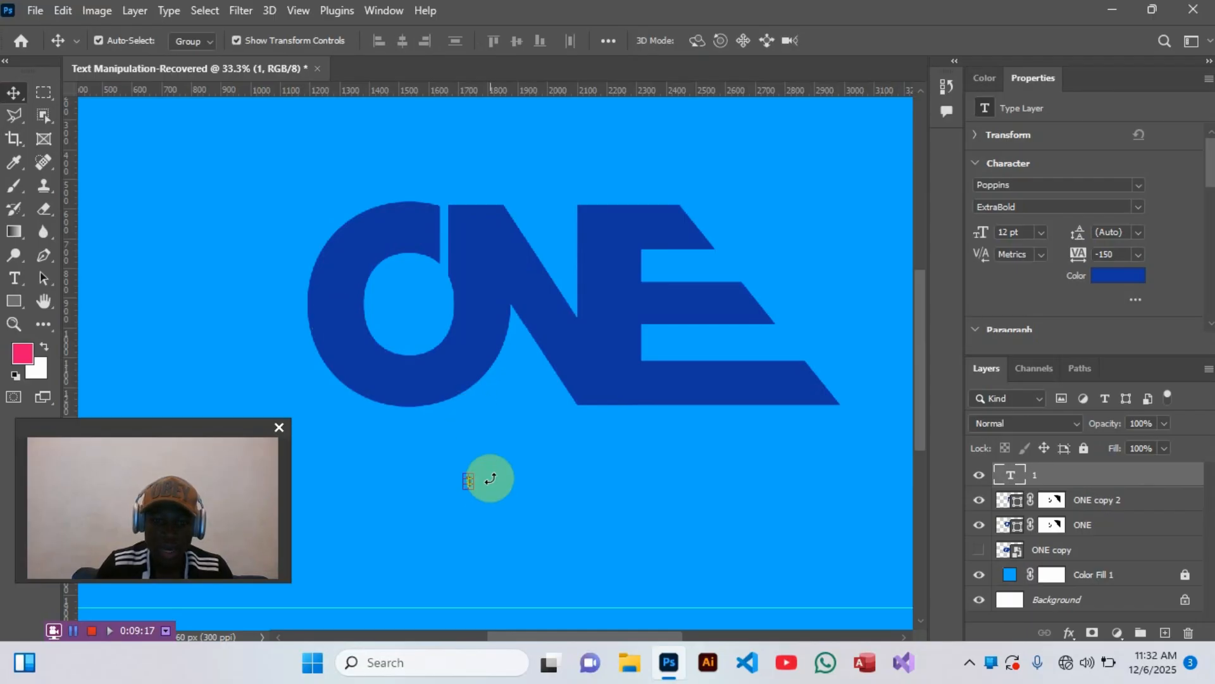
left_click_drag(472, 482, 533, 510)
key("Return")
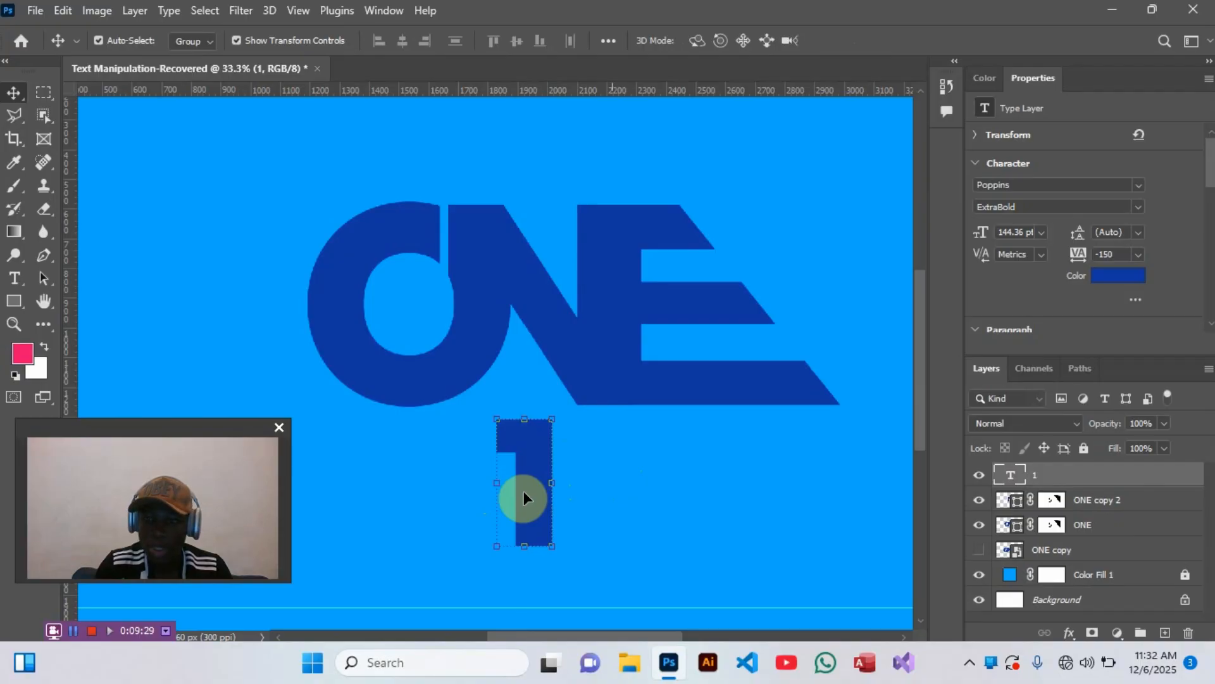
- Change the font of the 1 to Impact Regular
left_click(997, 184)
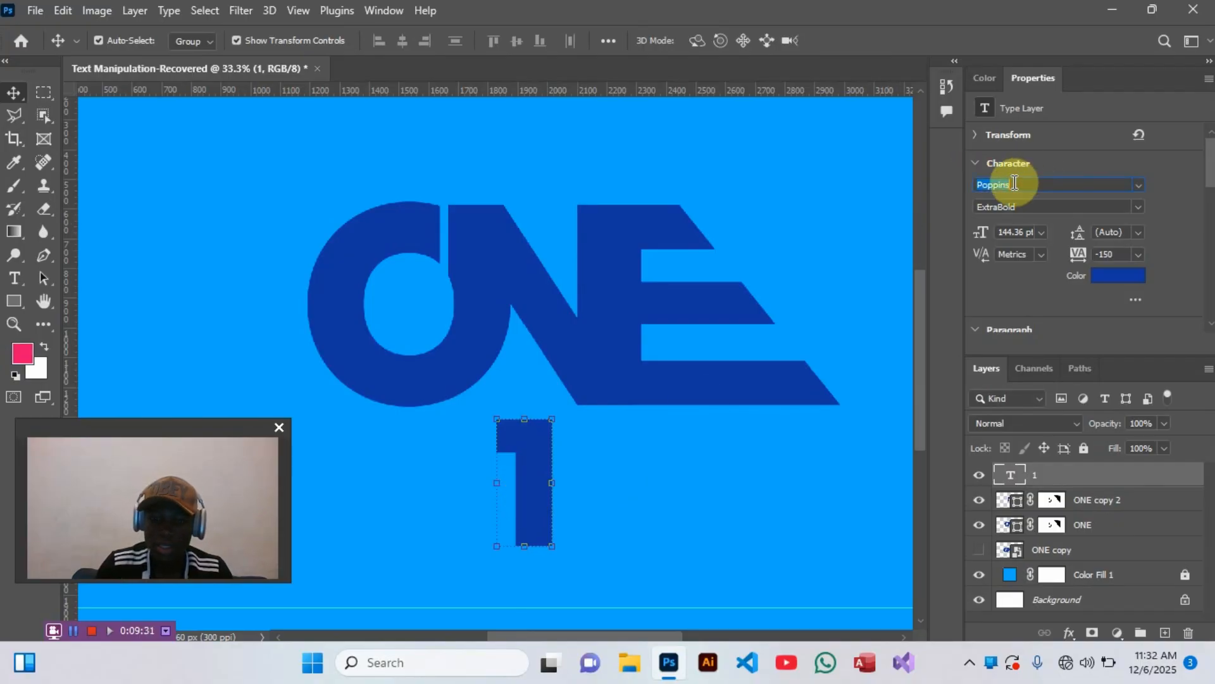
type("im")
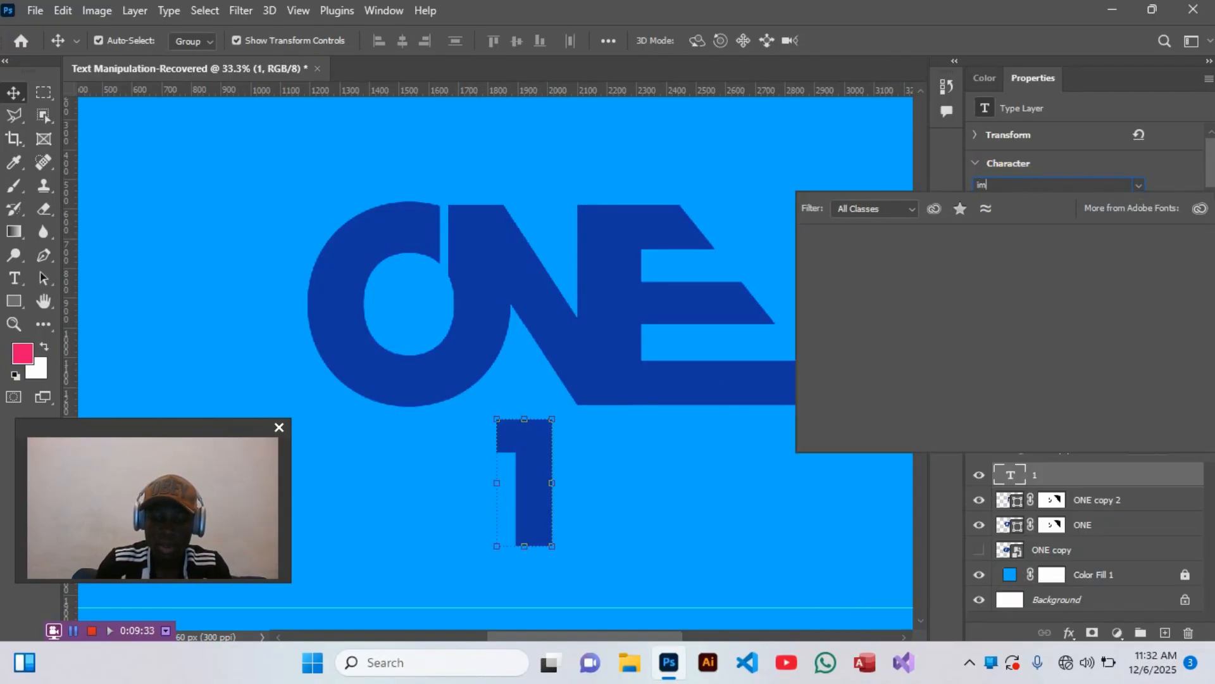
type("pact")
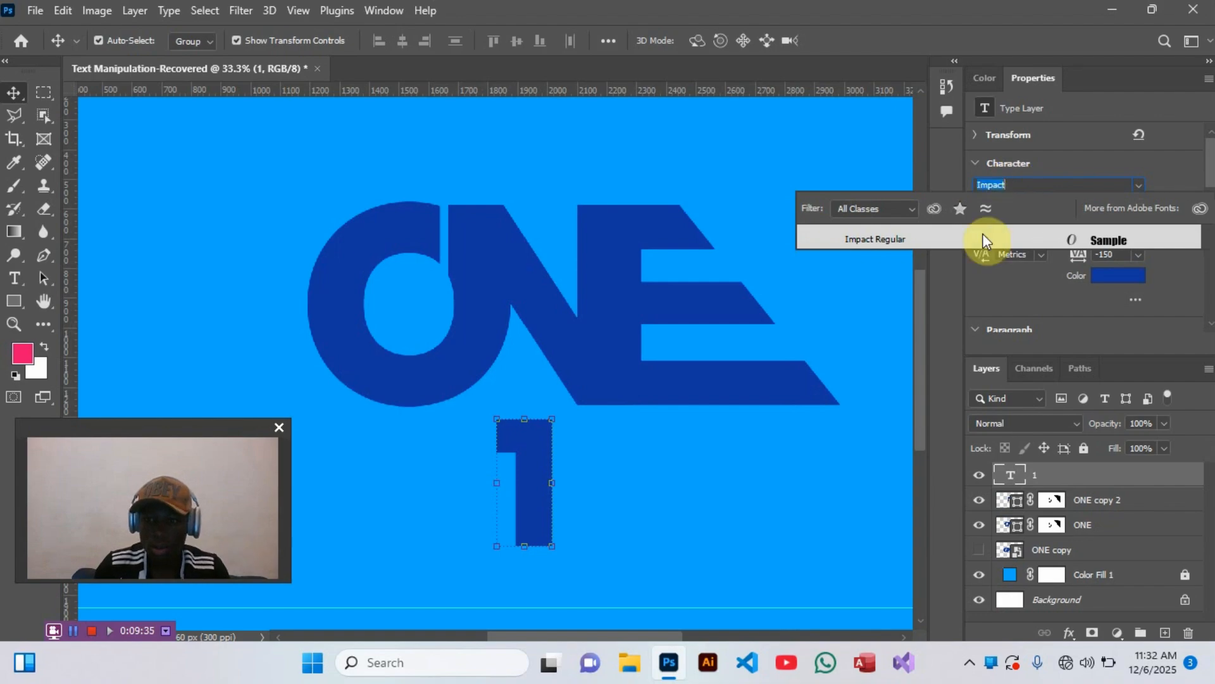
left_click(983, 238)
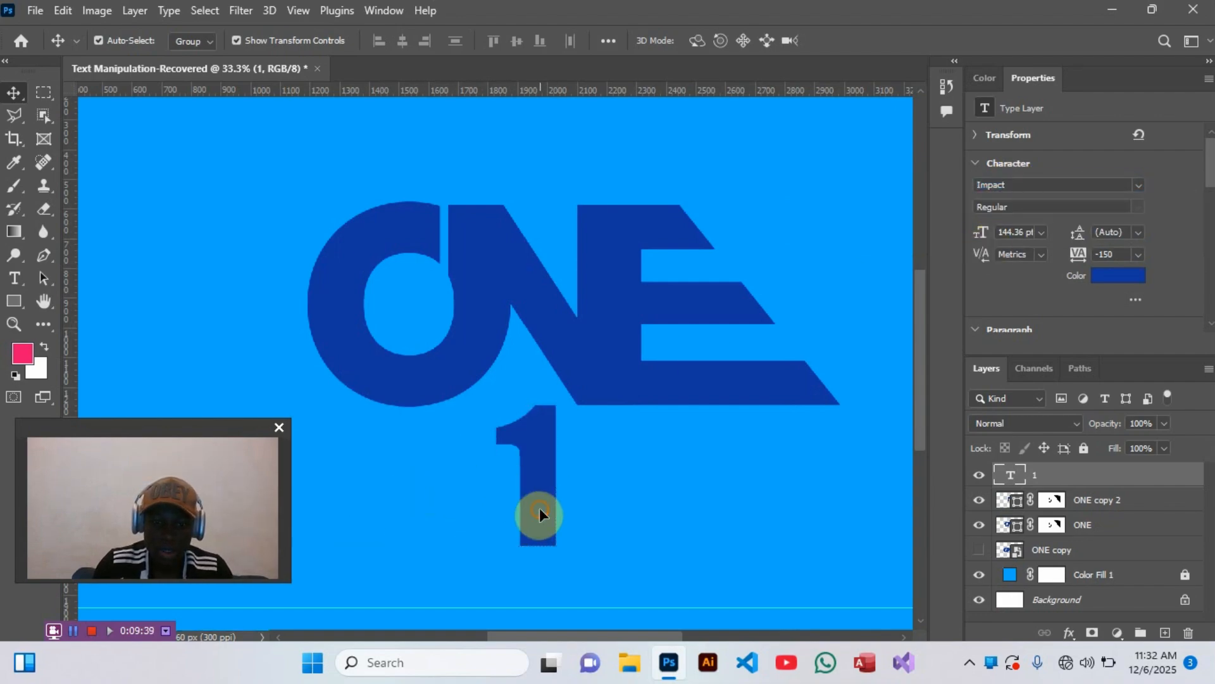
- Move the 1 over the O and scale it down to about 99 pt
left_click_drag(540, 513, 422, 380)
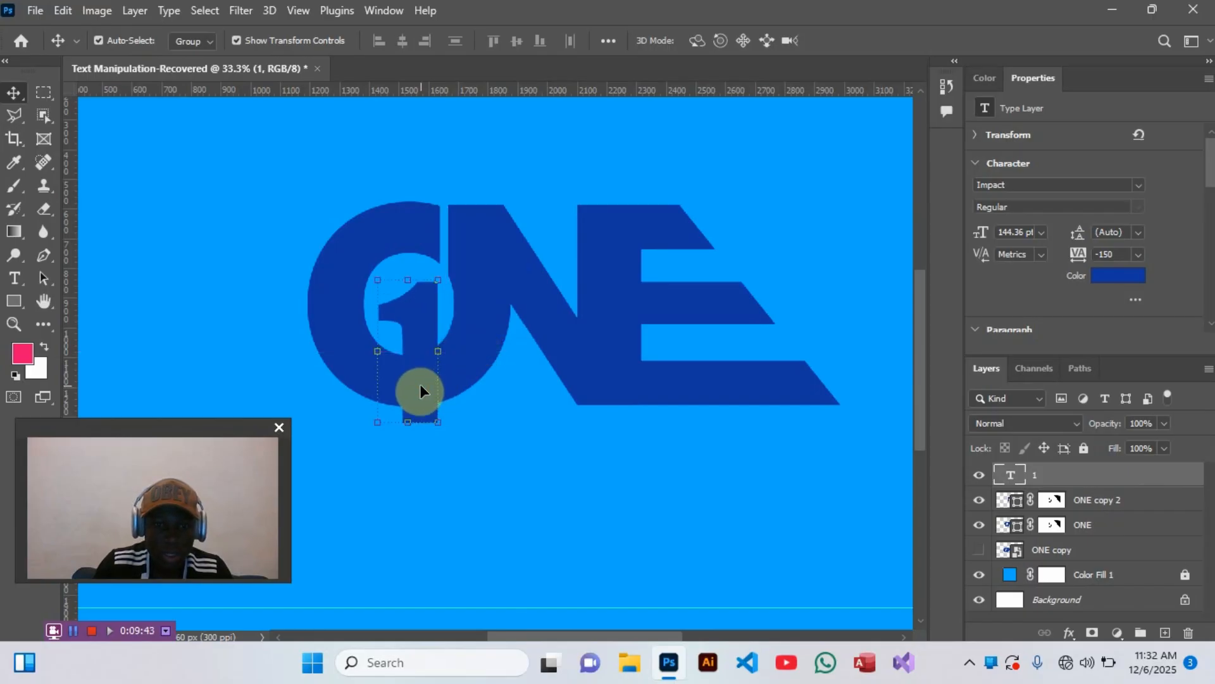
left_click(438, 422)
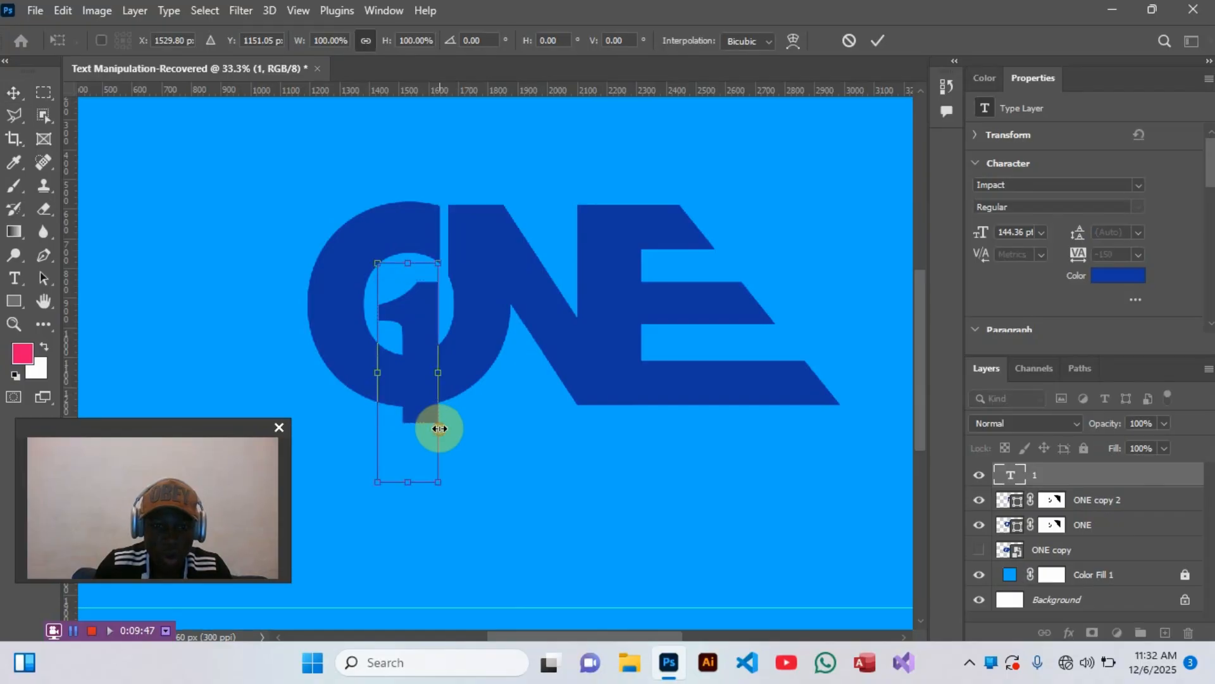
left_click_drag(424, 421, 429, 447)
key("Return")
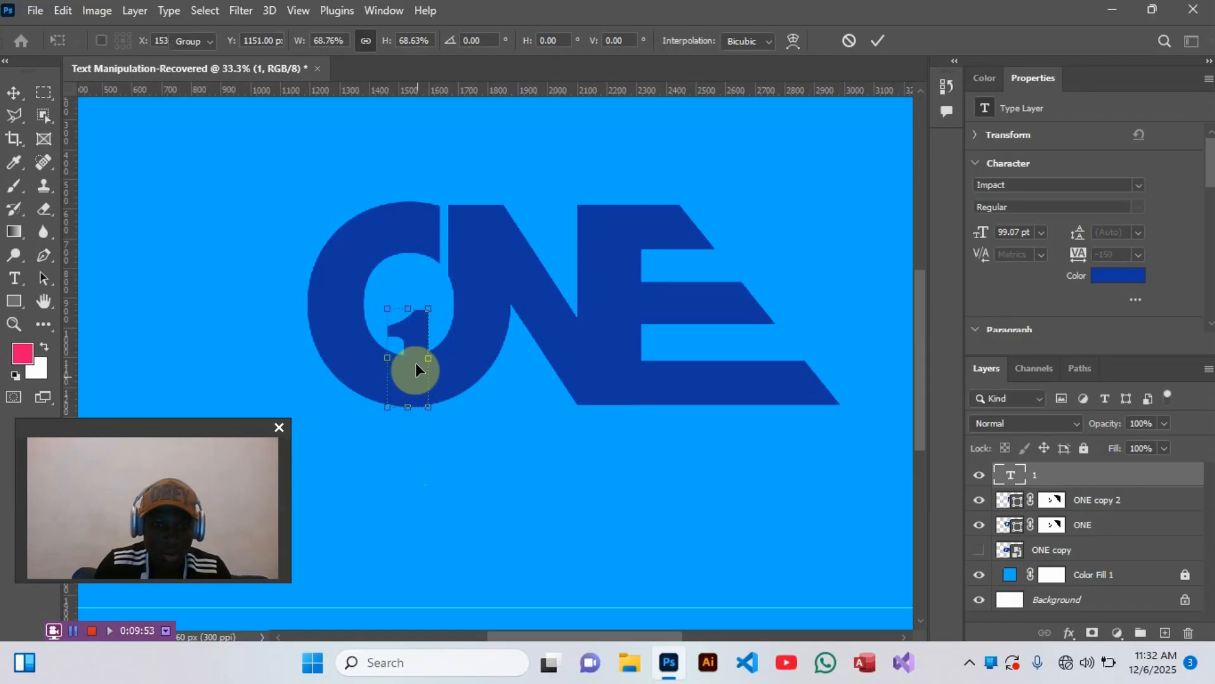
- Move the 1 up into the O's counter so its base merges with the ring, and nudge it slightly left
left_click_drag(415, 362, 412, 309)
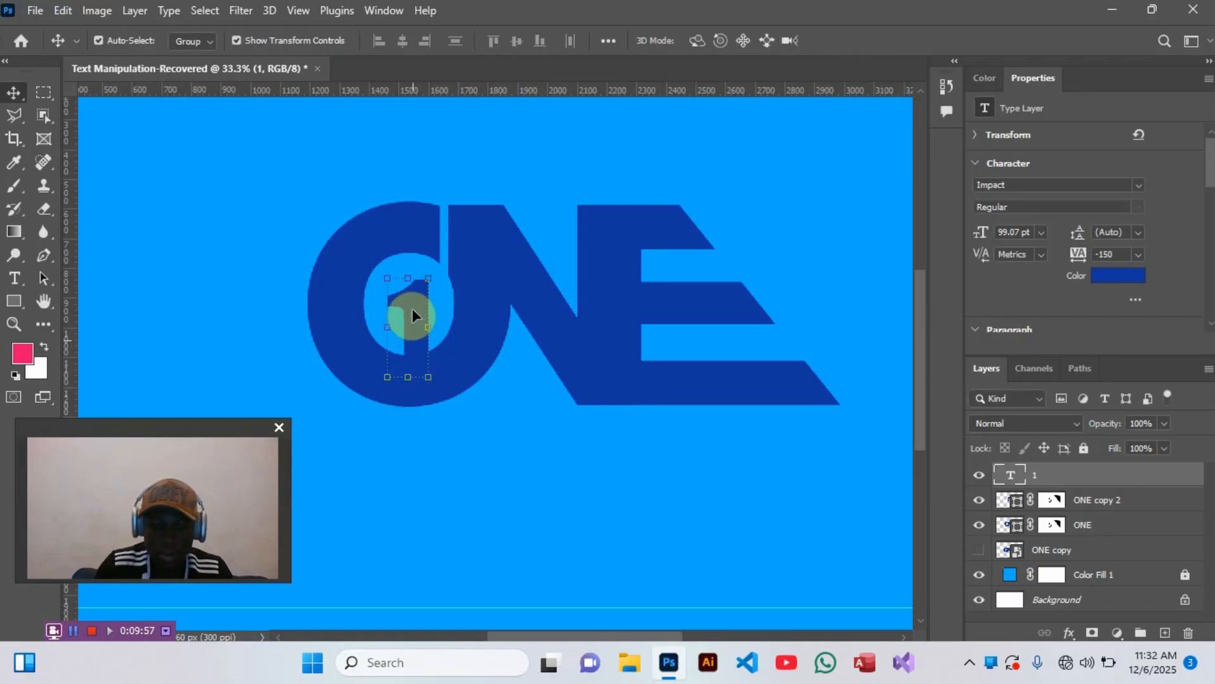
key("shift+Left")
key("shift+Left")
key("shift+Left")
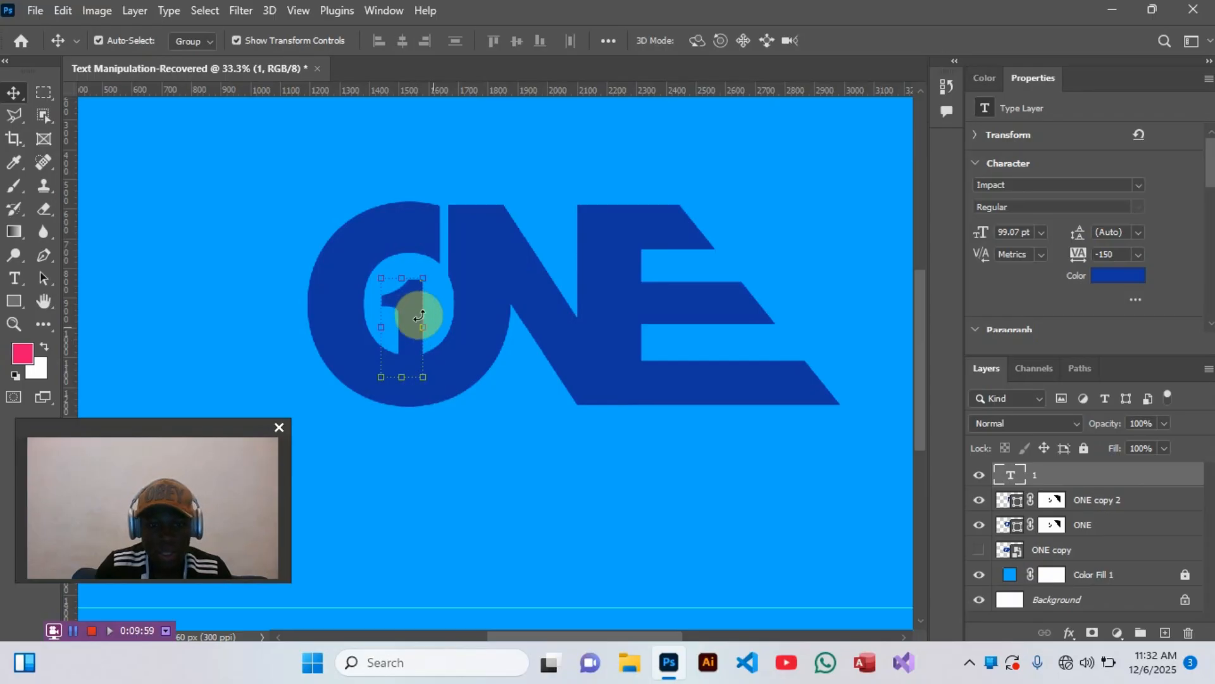
key("shift+Right")
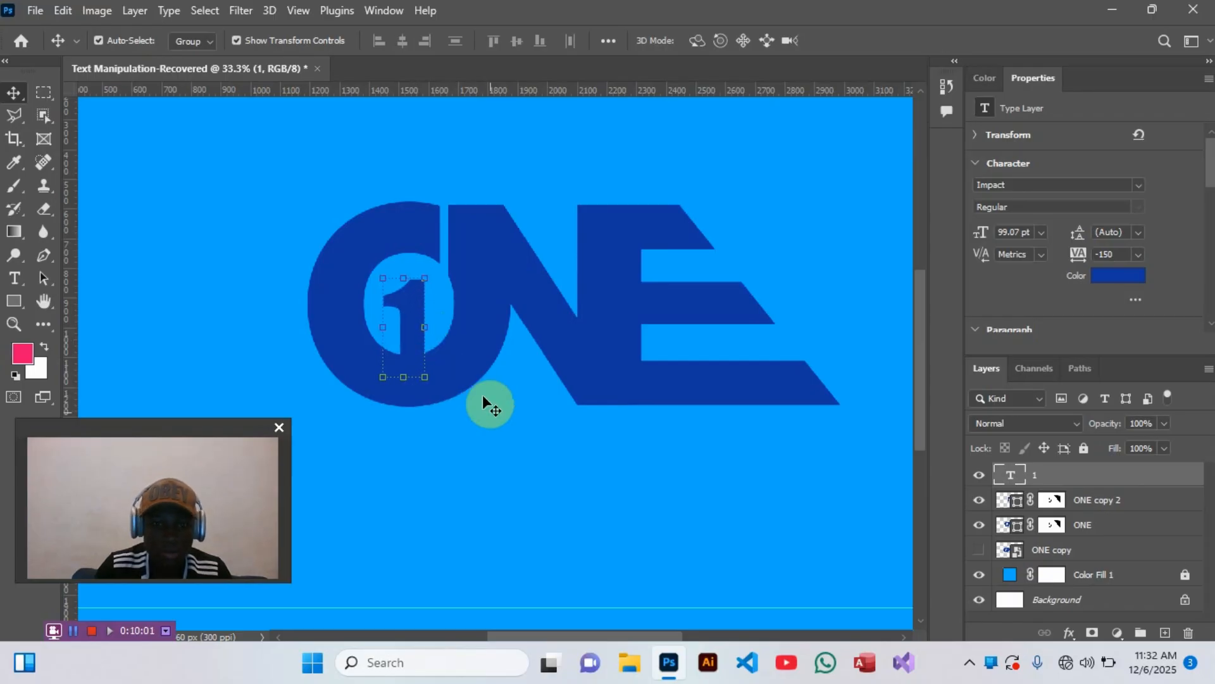
- Select the 1 and both visible wordmark layers together and group them
left_click(488, 411)
left_click_drag(242, 183, 820, 390)
key("ctrl+g")
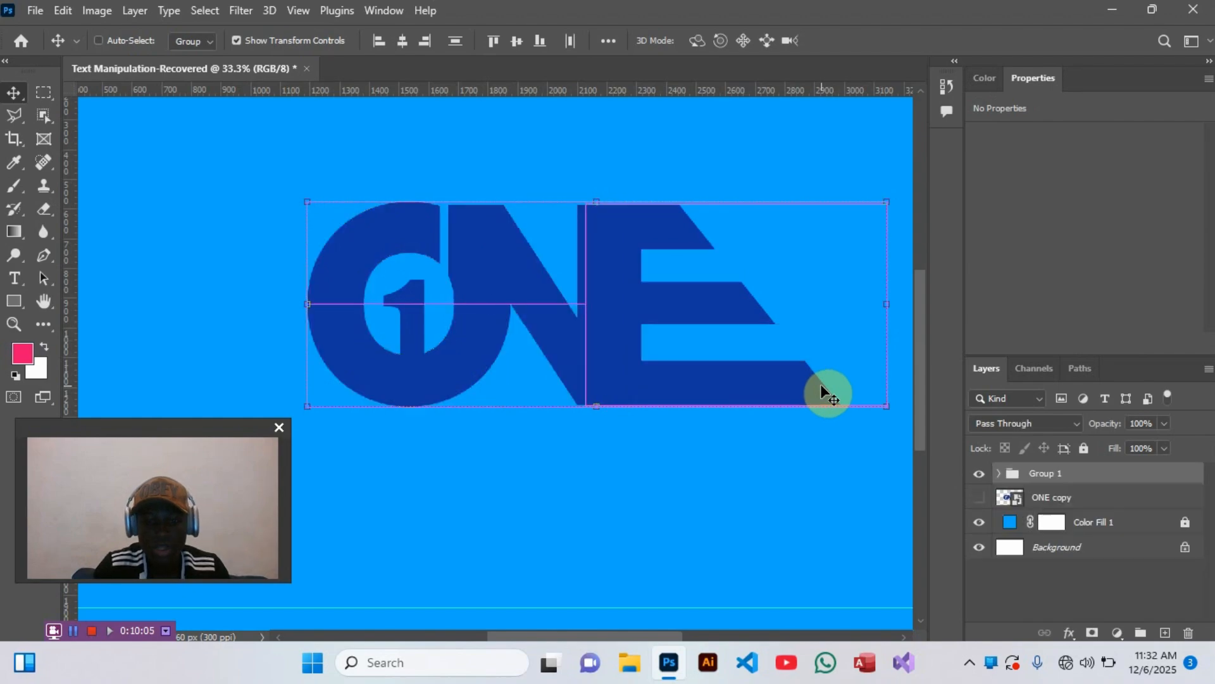